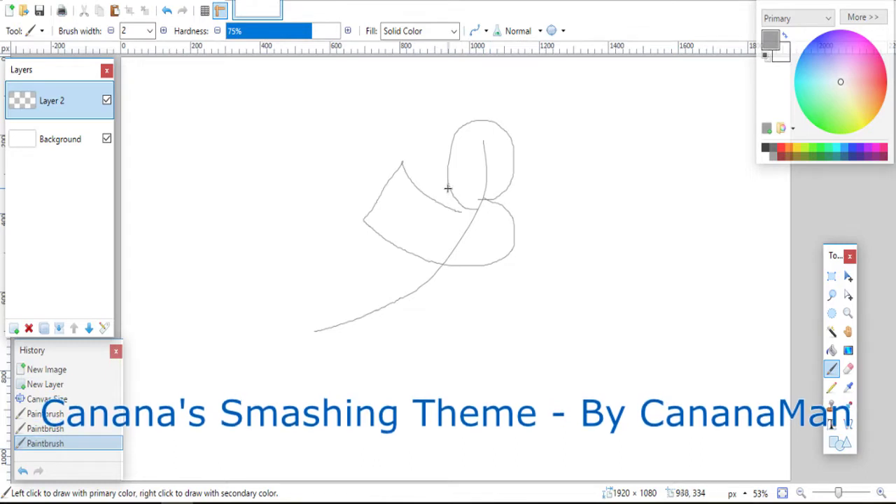
- Sketch the outstretched forearm with its open hand and the raised hand with a pointing finger
mouse_move(438, 265)
left_mouse_down()
mouse_move(526, 307)
mouse_move(524, 256)
mouse_move(582, 255)
mouse_move(565, 273)
mouse_move(574, 295)
mouse_move(538, 288)
left_mouse_up()
mouse_move(393, 139)
left_mouse_down()
mouse_move(397, 167)
mouse_move(388, 101)
mouse_move(374, 187)
left_mouse_up()
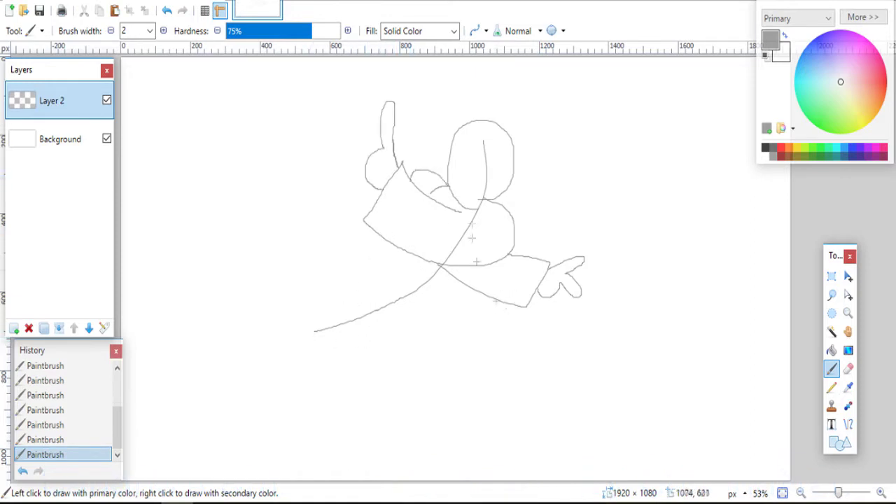
- Sketch the head details: the two ovals crossing the face, the cap above them and the hair tuft behind the head
mouse_move(471, 144)
left_mouse_down()
mouse_move(541, 126)
mouse_move(483, 120)
left_mouse_up()
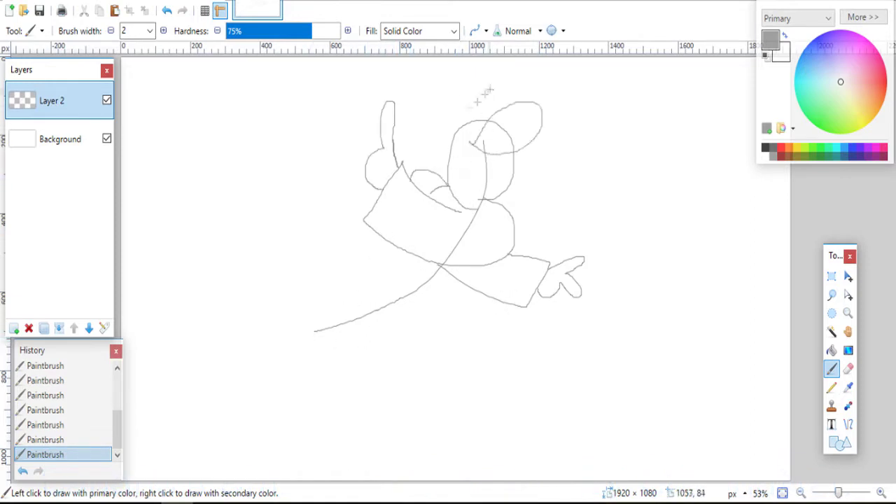
mouse_move(415, 115)
left_mouse_down()
mouse_move(466, 152)
mouse_move(473, 145)
left_mouse_up()
key("ctrl+z")
left_click_drag(474, 145, 413, 138)
mouse_move(517, 155)
left_mouse_down()
mouse_move(555, 149)
mouse_move(544, 122)
left_mouse_up()
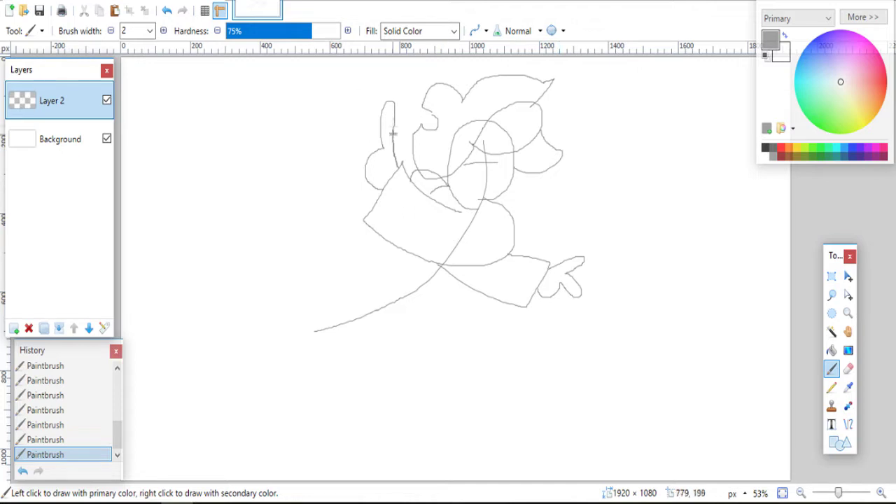
- Sketch a long rounded loop trailing from the raised hand and the flared lower body of the jacket
mouse_move(377, 129)
left_mouse_down()
mouse_move(270, 100)
mouse_move(264, 150)
mouse_move(354, 128)
left_mouse_up()
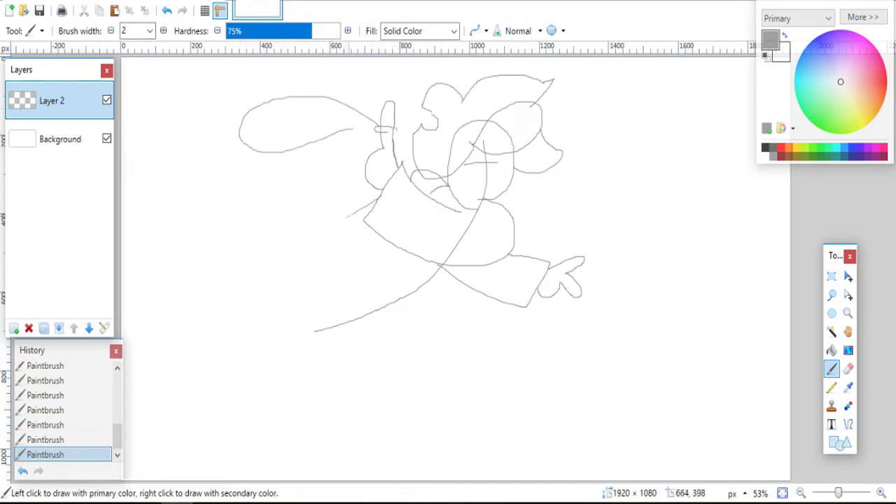
key("ctrl+z")
mouse_move(334, 326)
left_mouse_down()
mouse_move(379, 328)
mouse_move(438, 262)
left_mouse_up()
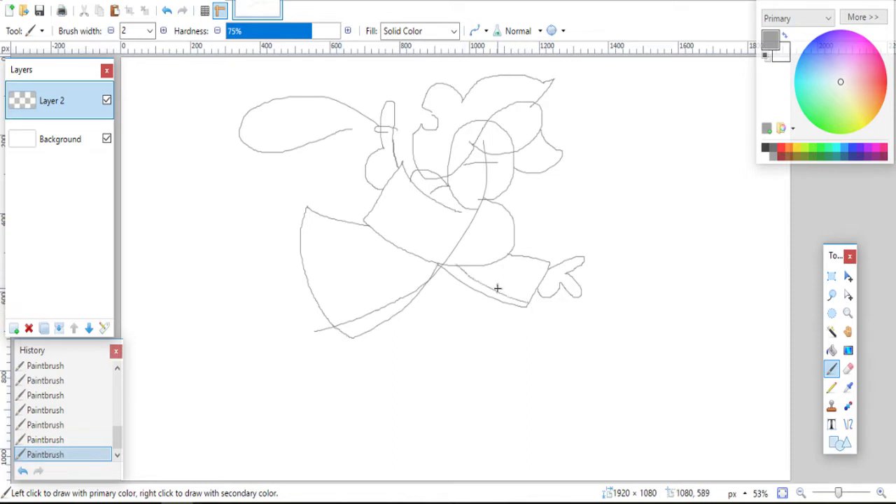
- Erase the extra forearm line, the guide line through the chest and the old shoulder edge with an eraser of width 7
key("e")
key("bracketright")
key("bracketright")
key("bracketright")
key("bracketright")
key("bracketright")
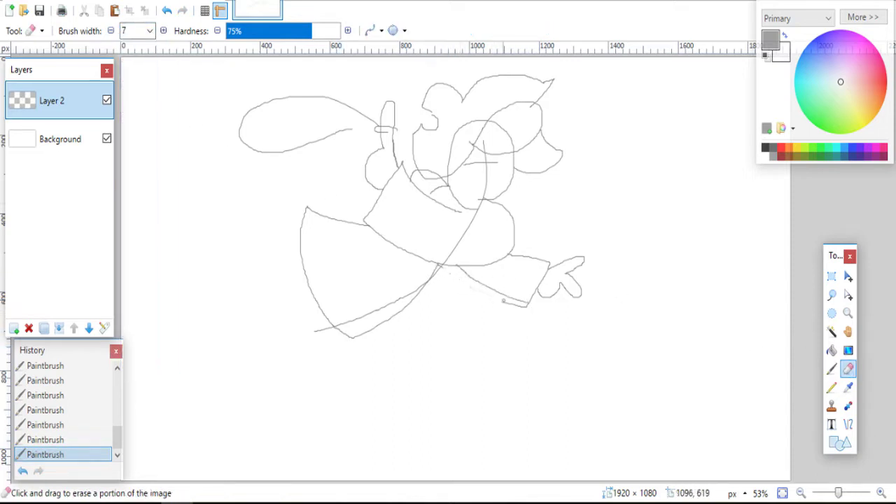
left_click_drag(496, 301, 482, 207)
left_click_drag(455, 248, 476, 234)
mouse_move(446, 187)
left_mouse_down()
mouse_move(445, 173)
mouse_move(435, 178)
mouse_move(438, 195)
mouse_move(518, 230)
left_mouse_up()
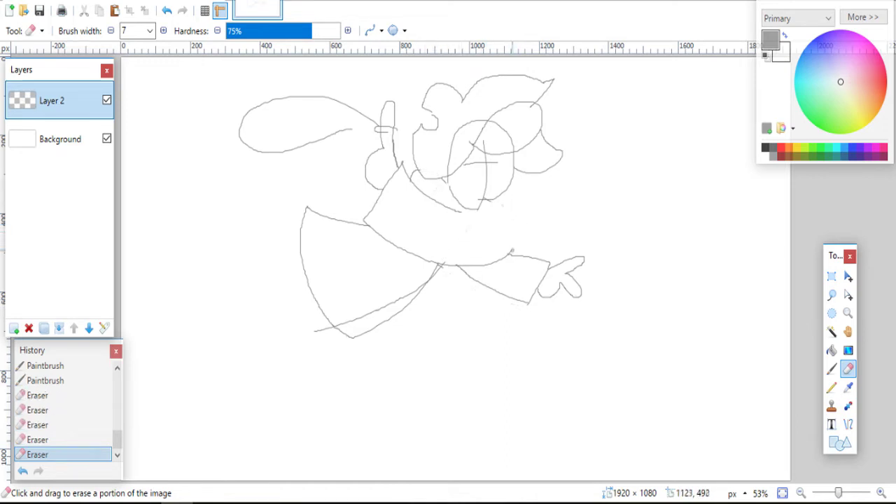
- Redraw the shoulder and front edge of the torso with a brush of width 2
left_click(832, 368)
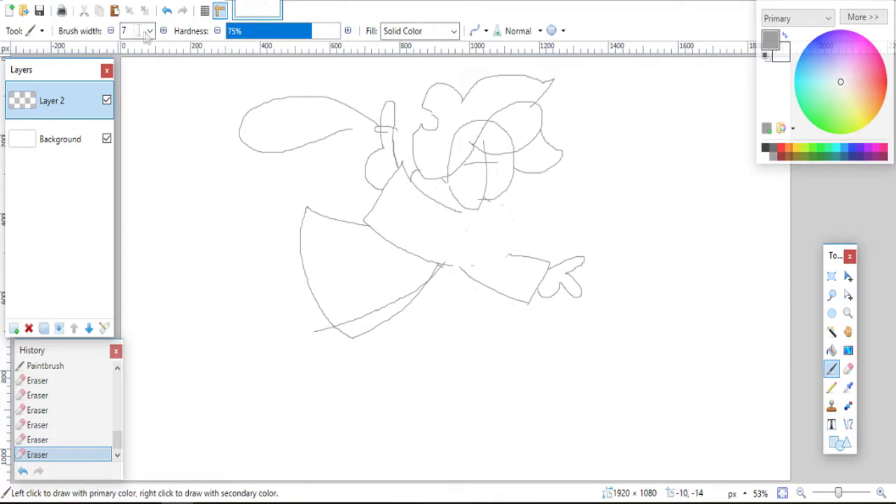
left_click(149, 31)
left_click(136, 56)
left_click_drag(482, 198, 498, 241)
left_click_drag(448, 263, 443, 263)
left_click_drag(499, 224, 539, 257)
left_click_drag(457, 265, 469, 271)
key("ctrl+z")
key("ctrl+z")
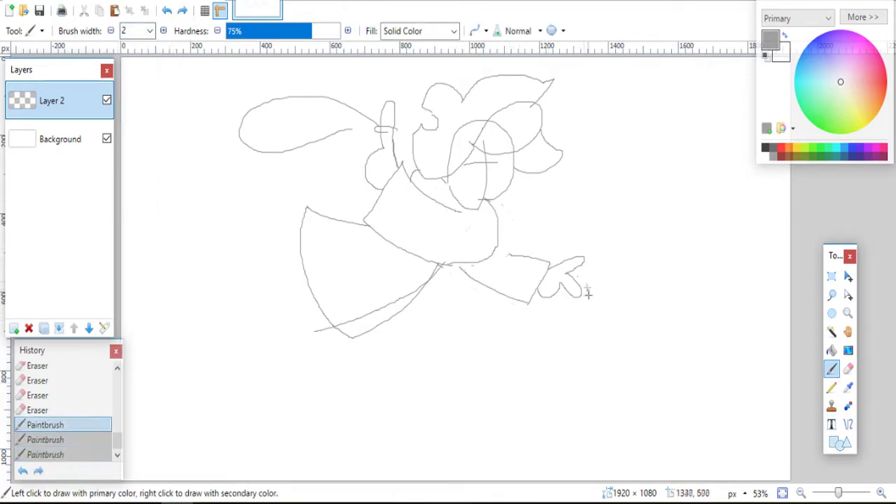
- Delete the outstretched forearm and hand, and clear the stray lines beside the raised arm's collar
key("s")
mouse_move(616, 231)
left_mouse_down()
mouse_move(502, 326)
mouse_move(458, 266)
left_mouse_up()
key("Delete")
key("Delete")
left_click_drag(417, 170, 411, 165)
key("Delete")
- Sketch a new arm curving down from the shoulder, ending in a hand with spread fingers
left_click(831, 370)
mouse_move(438, 197)
left_mouse_down()
mouse_move(449, 186)
mouse_move(541, 246)
left_mouse_up()
mouse_move(483, 262)
left_mouse_down()
mouse_move(541, 257)
mouse_move(556, 286)
mouse_move(546, 310)
mouse_move(527, 280)
left_mouse_up()
- Sketch the bent rear leg with its foot and the front leg extending down from the jacket
mouse_move(306, 208)
left_mouse_down()
mouse_move(285, 175)
mouse_move(205, 219)
left_mouse_up()
mouse_move(205, 221)
left_mouse_down()
mouse_move(237, 247)
mouse_move(278, 240)
left_mouse_up()
mouse_move(239, 243)
left_mouse_down()
mouse_move(255, 229)
mouse_move(284, 251)
mouse_move(313, 355)
left_mouse_up()
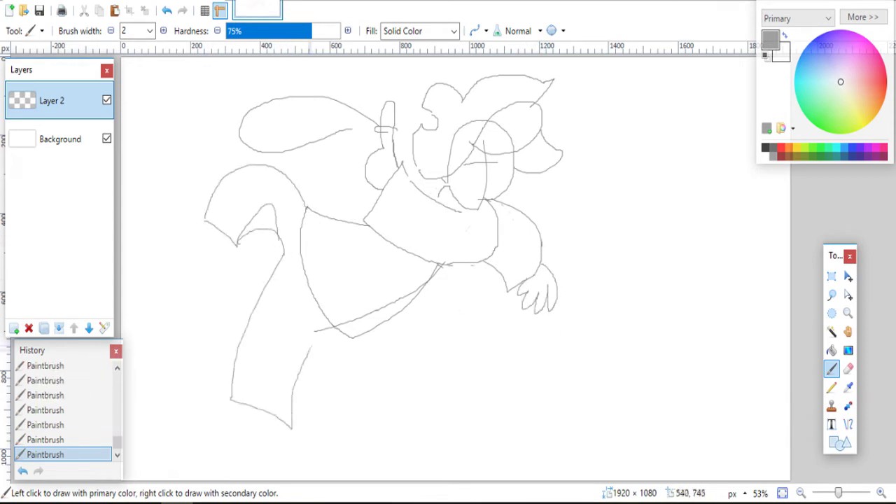
left_click_drag(206, 221, 213, 265)
- Sketch a large curved bubble beside the figure and a layered round object with a star on top, surrounded by motion lines
mouse_move(564, 133)
left_mouse_down()
mouse_move(686, 205)
mouse_move(615, 299)
mouse_move(525, 348)
mouse_move(436, 310)
mouse_move(445, 382)
mouse_move(514, 340)
left_mouse_up()
mouse_move(435, 375)
left_mouse_down()
mouse_move(470, 357)
mouse_move(520, 350)
mouse_move(432, 400)
mouse_move(508, 374)
left_mouse_up()
mouse_move(454, 401)
left_mouse_down()
mouse_move(393, 397)
mouse_move(469, 391)
mouse_move(530, 356)
left_mouse_up()
mouse_move(409, 412)
left_mouse_down()
mouse_move(469, 427)
mouse_move(522, 396)
mouse_move(522, 365)
left_mouse_up()
mouse_move(519, 369)
left_mouse_down()
mouse_move(449, 406)
mouse_move(427, 411)
left_mouse_up()
mouse_move(384, 362)
left_mouse_down()
mouse_move(370, 411)
mouse_move(376, 399)
left_mouse_up()
mouse_move(547, 351)
left_mouse_down()
mouse_move(562, 357)
mouse_move(532, 399)
left_mouse_up()
left_click_drag(553, 345, 583, 357)
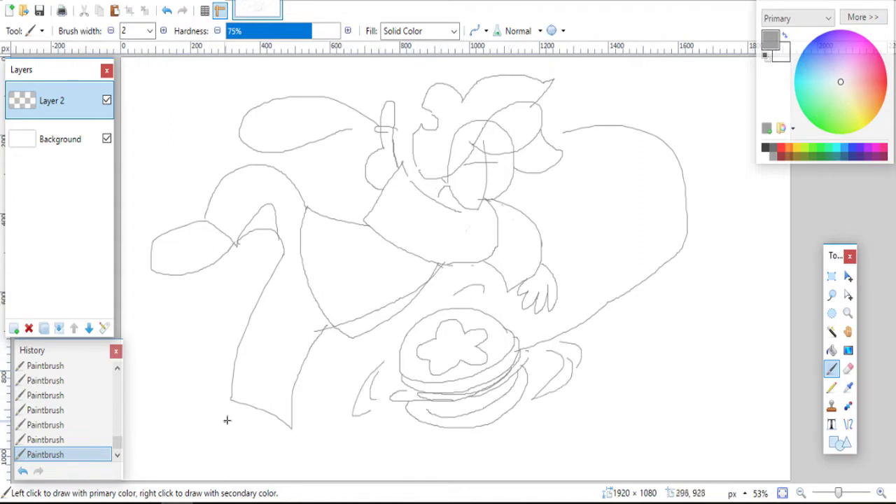
- Sketch the front foot and handwrite "HMM.." inside the large bubble
left_click_drag(241, 406, 286, 429)
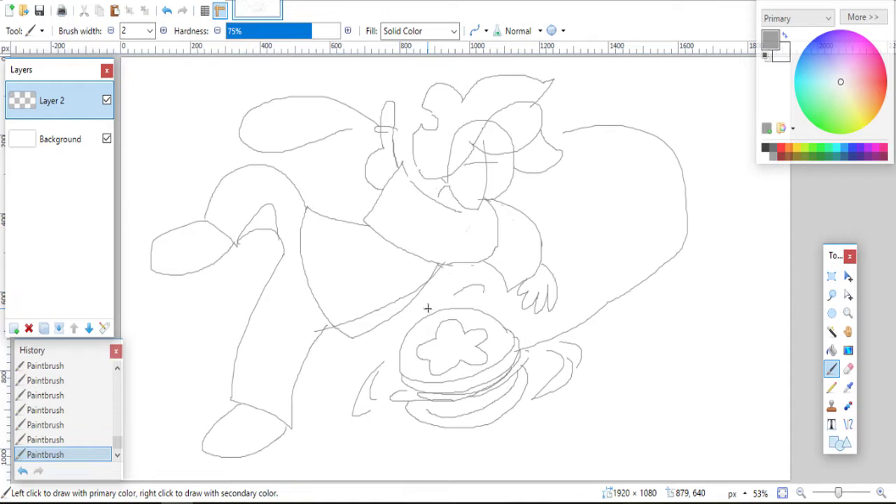
left_click_drag(578, 218, 580, 248)
left_click_drag(578, 233, 595, 231)
mouse_move(595, 215)
left_mouse_down()
mouse_move(593, 250)
mouse_move(662, 238)
left_mouse_up()
left_click(832, 277)
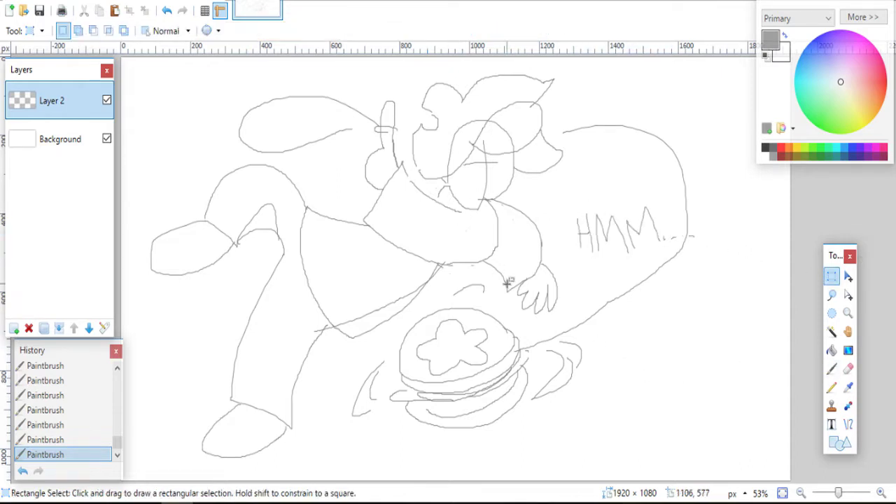
left_click(832, 369)
- Sketch a fuller jacket hem at the waist and front, and add a second contour along the front leg
mouse_move(352, 334)
left_mouse_down()
mouse_move(422, 314)
mouse_move(485, 260)
left_mouse_up()
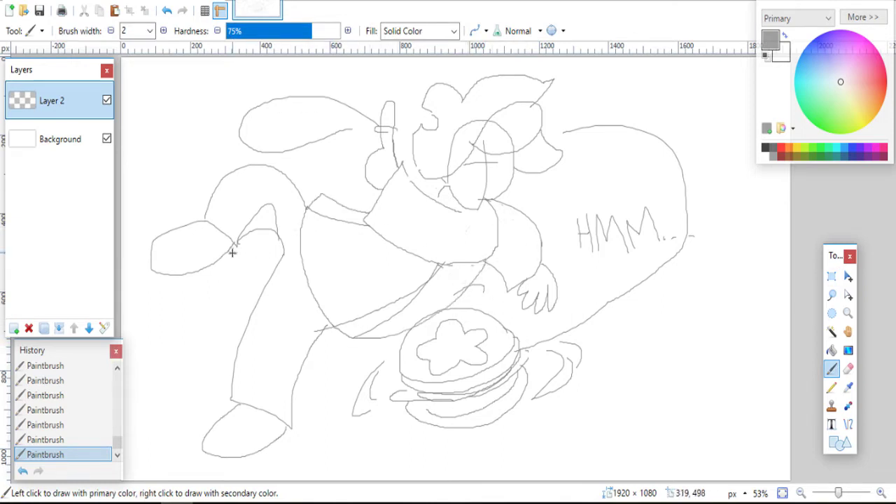
left_click_drag(285, 274, 231, 397)
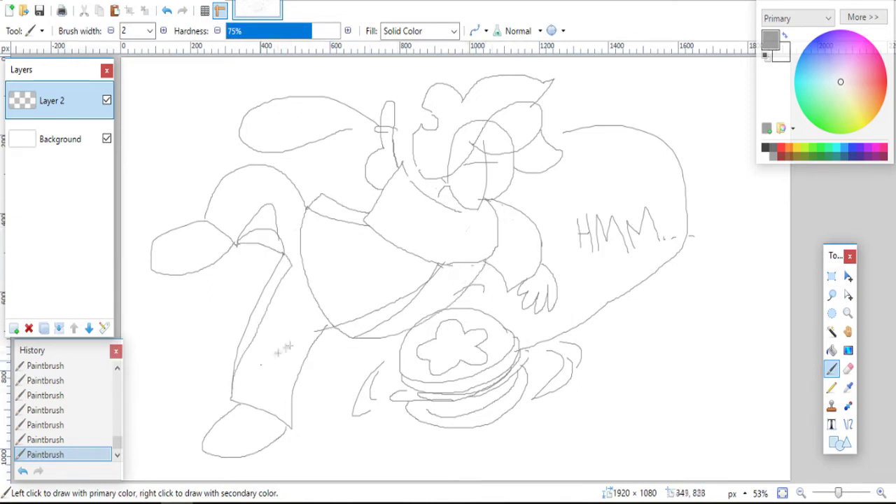
- Clear the lines between the two legs and redraw the front shin, the inner knee curve and the rear trouser cuff
left_click(832, 277)
mouse_move(234, 195)
left_mouse_down()
mouse_move(282, 400)
mouse_move(299, 401)
left_mouse_up()
key("Delete")
left_click(832, 369)
mouse_move(232, 394)
left_mouse_down()
mouse_move(266, 305)
mouse_move(287, 274)
left_mouse_up()
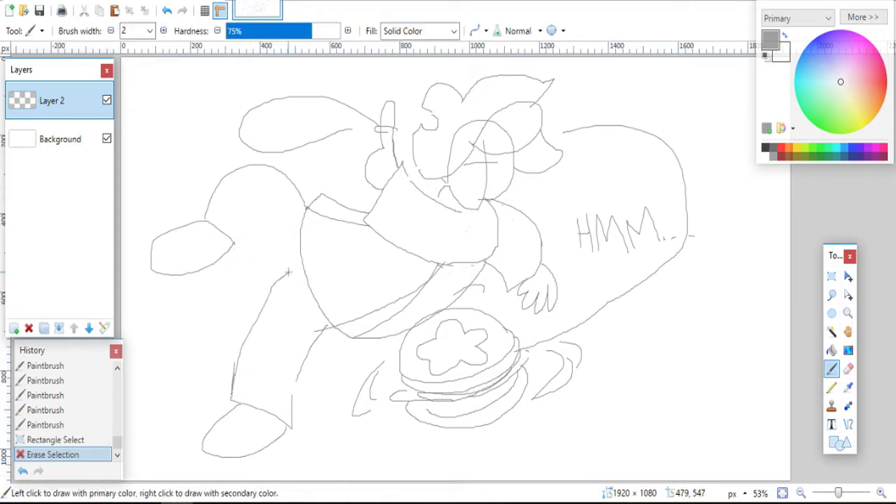
left_click_drag(241, 226, 261, 218)
left_click_drag(282, 275, 289, 267)
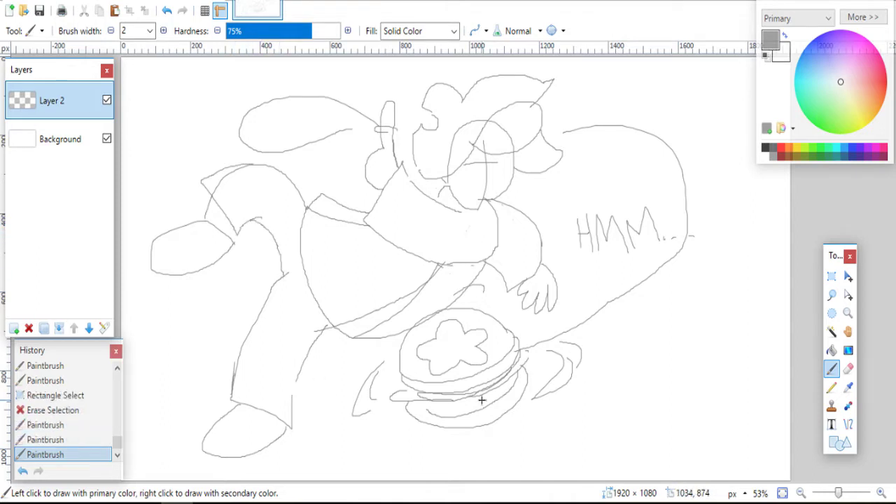
left_click_drag(236, 239, 237, 236)
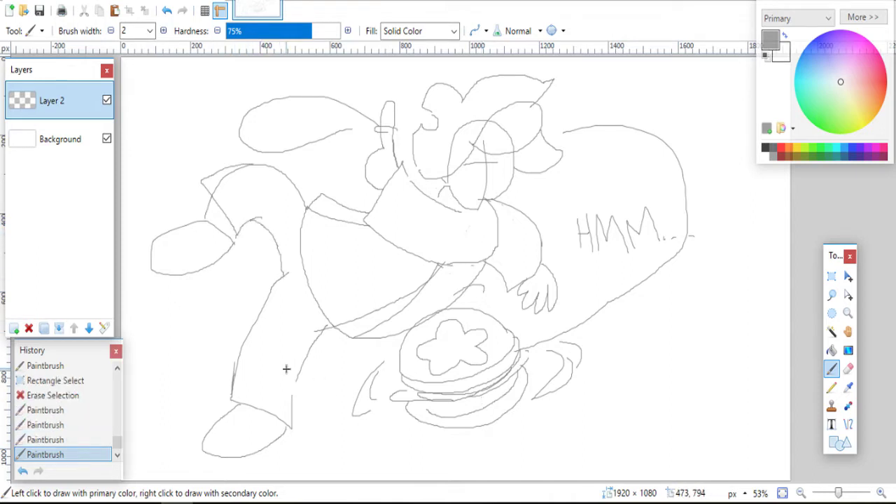
- Delete the rear foot and redraw it tilted upward against the rear trouser cuff
left_click(832, 277)
left_click_drag(144, 212, 245, 299)
key("Delete")
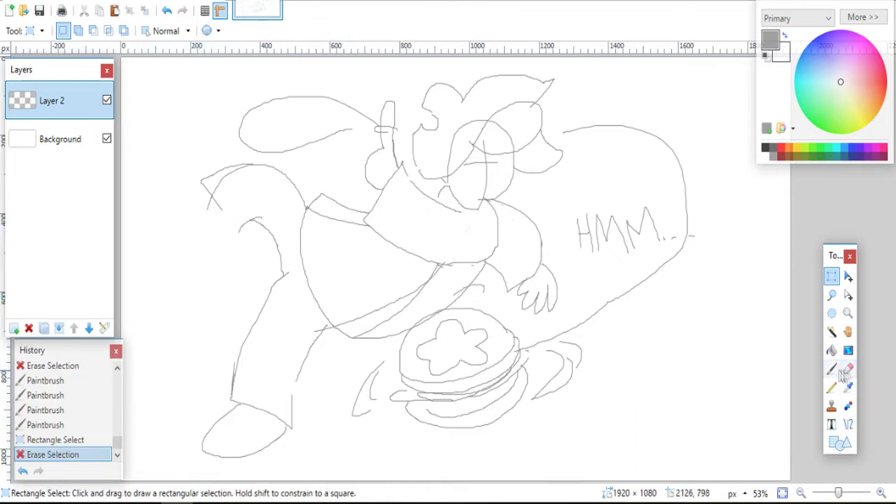
left_click(833, 369)
left_click_drag(219, 205, 236, 238)
mouse_move(210, 214)
left_mouse_down()
mouse_move(186, 190)
mouse_move(189, 248)
mouse_move(190, 180)
mouse_move(181, 246)
mouse_move(242, 242)
mouse_move(149, 189)
mouse_move(196, 258)
mouse_move(232, 239)
mouse_move(194, 187)
mouse_move(176, 246)
mouse_move(231, 243)
mouse_move(224, 263)
left_mouse_up()
key("ctrl+z")
key("ctrl+z")
key("ctrl+z")
key("ctrl+z")
mouse_move(233, 239)
left_mouse_down()
mouse_move(218, 230)
mouse_move(187, 245)
left_mouse_up()
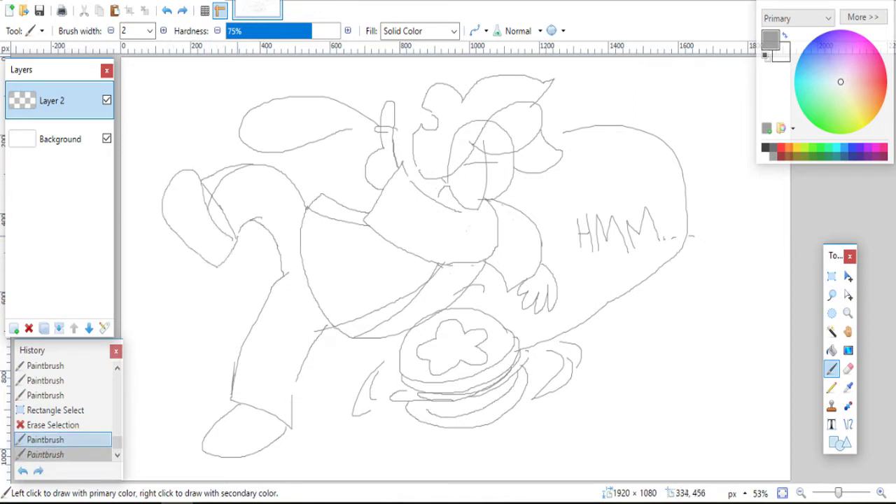
- Delete the handwritten "HMM.." from the bubble
key("s")
left_click_drag(578, 202, 719, 258)
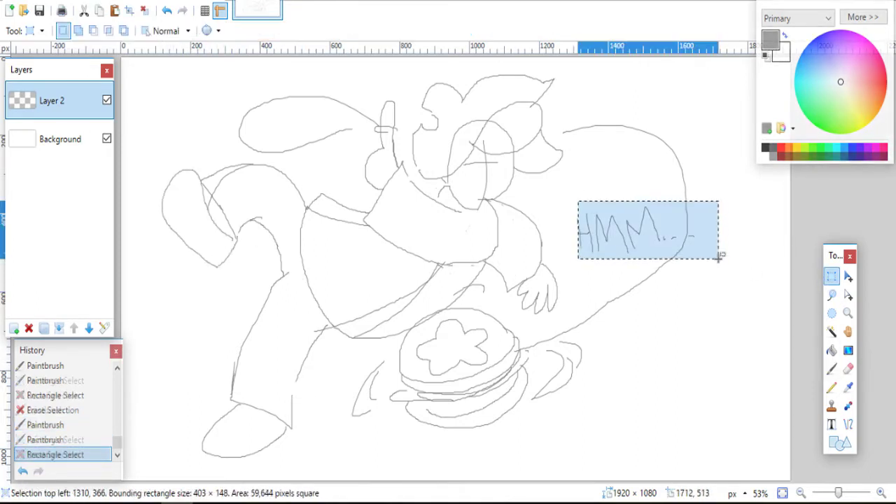
key("Delete")
- Add a new layer and outline the rear and front shoes on it with a brush of width 7
key("b")
left_click(14, 328)
left_click(149, 31)
left_click(137, 105)
mouse_move(235, 238)
left_mouse_down()
mouse_move(168, 160)
mouse_move(199, 191)
mouse_move(163, 216)
mouse_move(231, 257)
mouse_move(235, 245)
left_mouse_up()
key("ctrl+z")
key("ctrl+z")
mouse_move(235, 242)
left_mouse_down()
mouse_move(196, 257)
mouse_move(204, 166)
mouse_move(236, 242)
left_mouse_up()
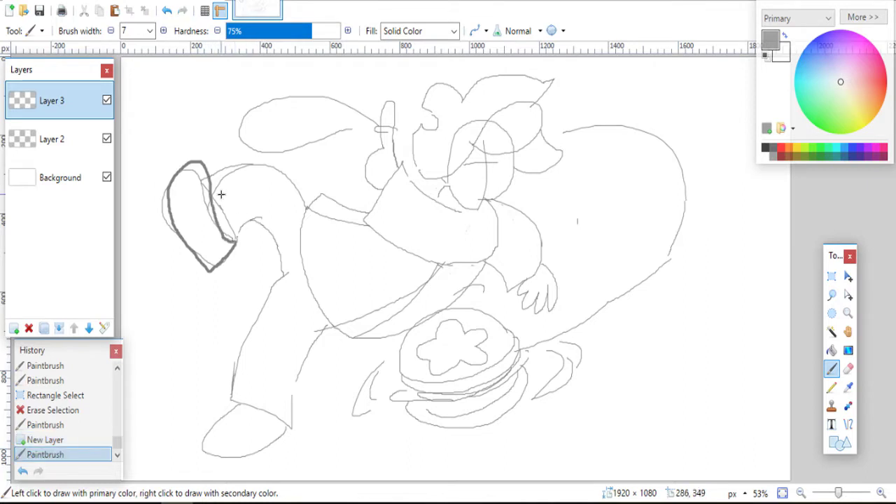
mouse_move(240, 407)
left_mouse_down()
mouse_move(210, 458)
mouse_move(297, 407)
mouse_move(246, 406)
left_mouse_up()
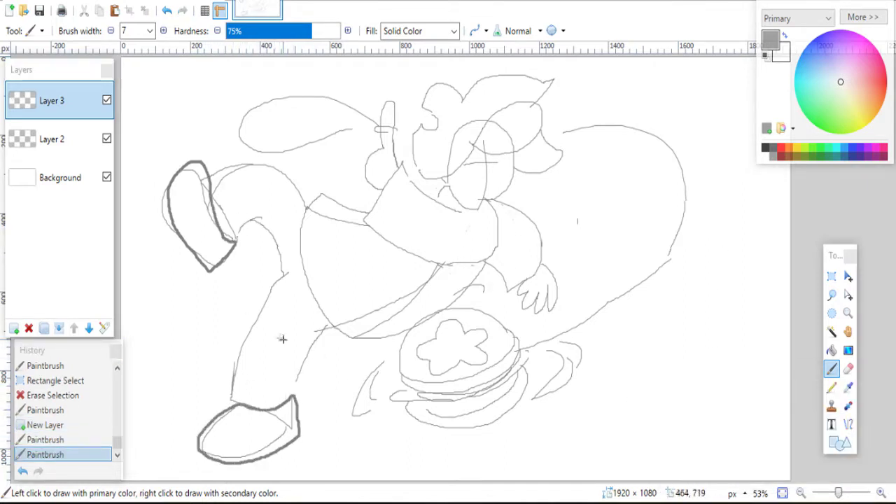
- Rename the shoe outline layer as Shoes and add another new layer
left_click(104, 327)
type("Shoes")
key("Return")
left_click(14, 328)
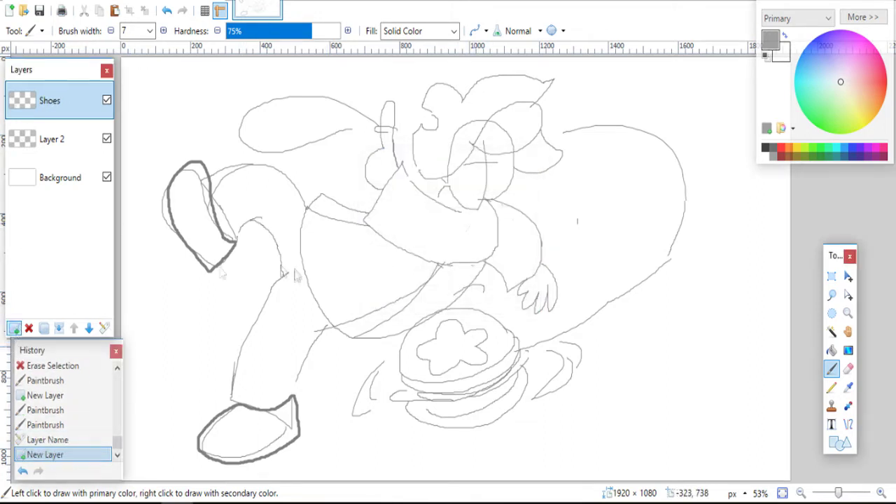
- Outline the ankle parts above both shoes on the Shoes layer
left_click(49, 138)
mouse_move(212, 202)
left_mouse_down()
mouse_move(246, 215)
mouse_move(234, 238)
left_mouse_up()
mouse_move(243, 404)
left_mouse_down()
mouse_move(252, 387)
mouse_move(294, 381)
left_mouse_up()
- Outline both trouser legs with their cuffs on the empty layer above Shoes
left_click(50, 102)
mouse_move(211, 176)
left_mouse_down()
mouse_move(232, 212)
mouse_move(259, 223)
mouse_move(234, 228)
left_mouse_up()
mouse_move(214, 169)
left_mouse_down()
mouse_move(236, 145)
mouse_move(308, 212)
left_mouse_up()
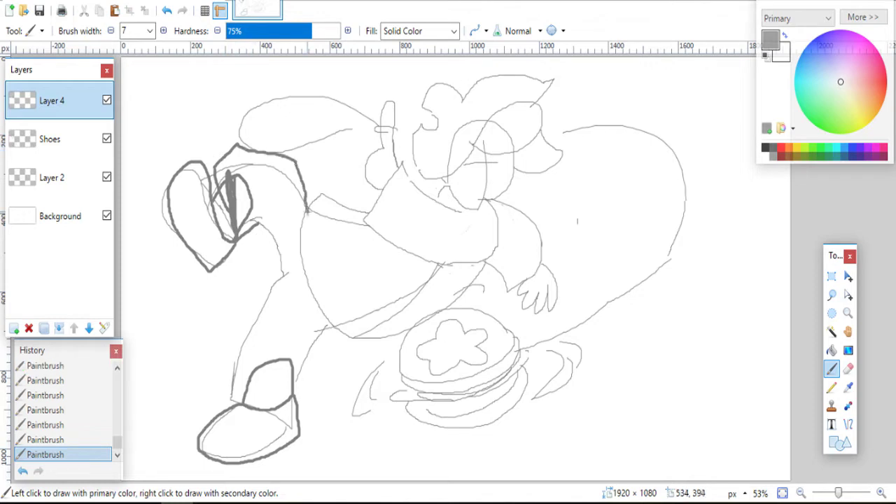
mouse_move(286, 270)
left_mouse_down()
mouse_move(229, 396)
mouse_move(305, 383)
mouse_move(330, 322)
left_mouse_up()
left_click_drag(282, 382, 303, 376)
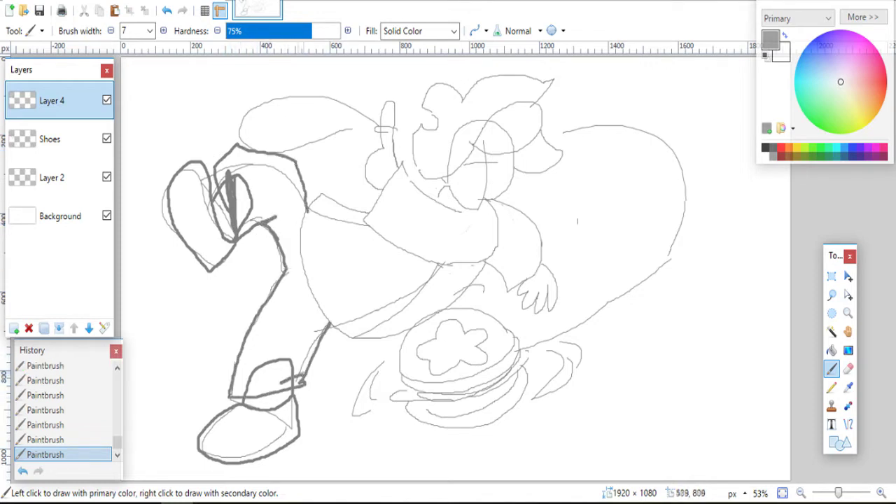
- Add crease lines to the front trouser leg and close off the trousers where they meet the jacket
mouse_move(232, 390)
left_mouse_down()
mouse_move(280, 366)
mouse_move(274, 292)
left_mouse_up()
key("ctrl+z")
left_click_drag(254, 338, 289, 289)
key("ctrl+y")
left_click_drag(307, 212, 330, 323)
key("ctrl+z")
- Rename the trouser outline layer as Pants and add another new layer
left_click(104, 327)
type("Pants")
key("Return")
key("ctrl+shift+n")
mouse_move(329, 178)
left_mouse_down()
mouse_move(306, 209)
mouse_move(307, 313)
mouse_move(356, 343)
left_mouse_up()
mouse_move(304, 272)
left_mouse_down()
mouse_move(336, 274)
mouse_move(309, 261)
left_mouse_up()
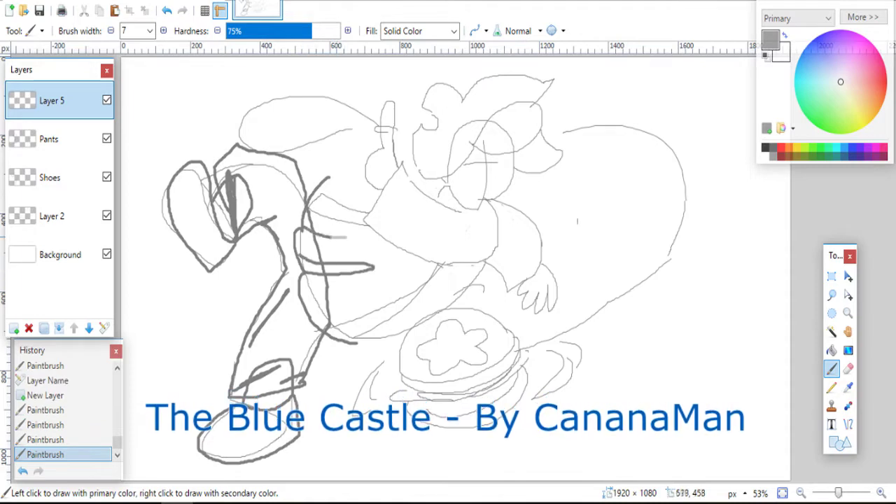
key("ctrl+z")
key("ctrl+z")
key("ctrl+z")
key("ctrl+z")
- Outline the jacket on the new layer, including its hem, raised sleeve, collar, back edge and a curved fold
mouse_move(333, 334)
left_mouse_down()
mouse_move(460, 288)
mouse_move(485, 263)
left_mouse_up()
mouse_move(487, 203)
left_mouse_down()
mouse_move(425, 255)
mouse_move(395, 179)
mouse_move(460, 206)
mouse_move(455, 185)
mouse_move(485, 204)
left_mouse_up()
left_click_drag(457, 205, 444, 189)
left_click_drag(364, 214, 329, 178)
mouse_move(322, 222)
left_mouse_down()
mouse_move(384, 289)
mouse_move(319, 264)
left_mouse_up()
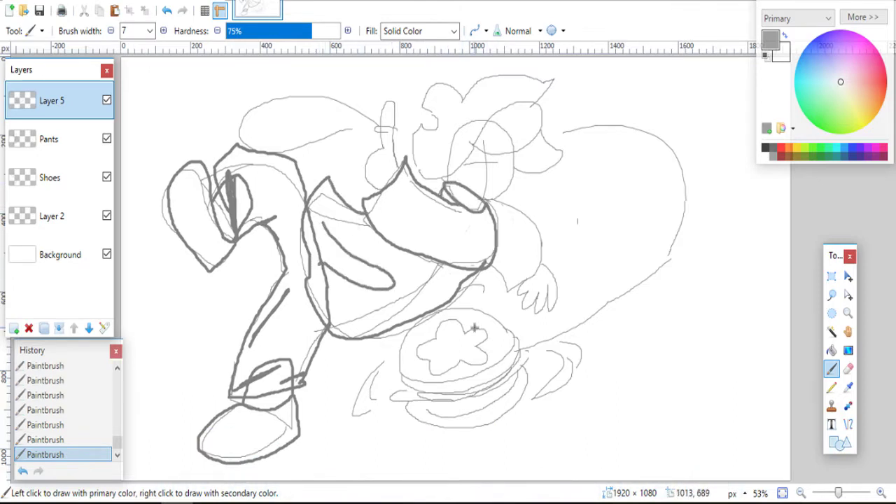
- Outline the lowered sleeve and the hand with its fingers reaching toward the round object
mouse_move(483, 200)
left_mouse_down()
mouse_move(546, 241)
mouse_move(503, 294)
left_mouse_up()
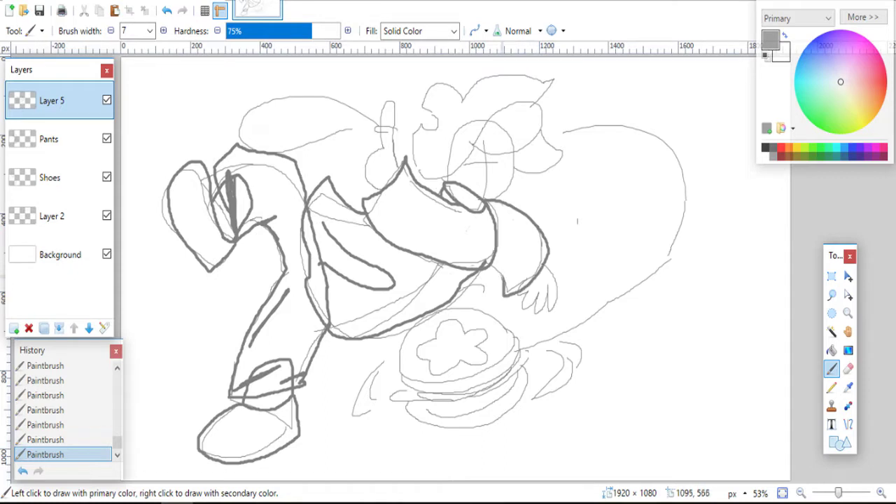
mouse_move(546, 262)
left_mouse_down()
mouse_move(549, 318)
mouse_move(534, 328)
mouse_move(518, 306)
left_mouse_up()
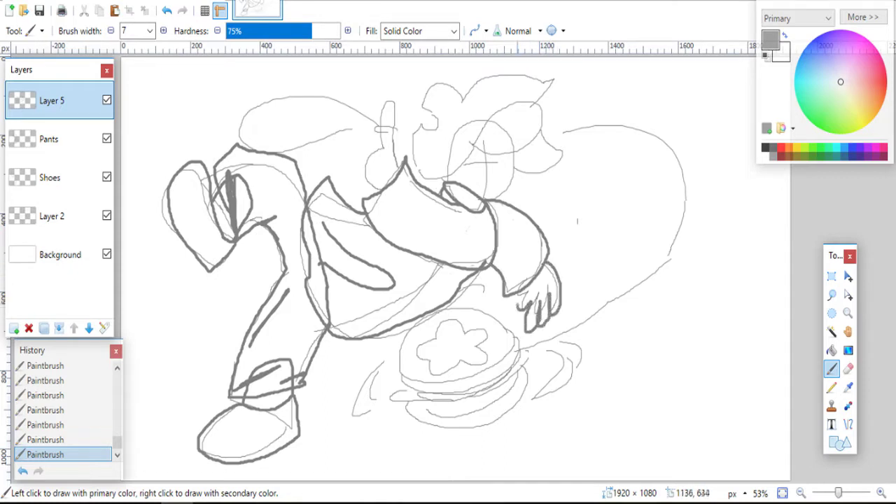
mouse_move(390, 165)
left_mouse_down()
mouse_move(389, 101)
mouse_move(382, 150)
mouse_move(383, 137)
left_mouse_up()
key("ctrl+z")
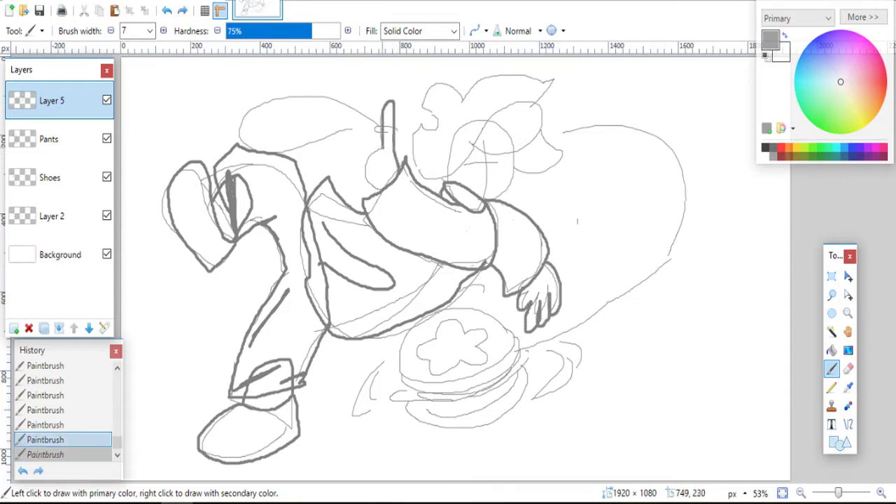
key("ctrl+z")
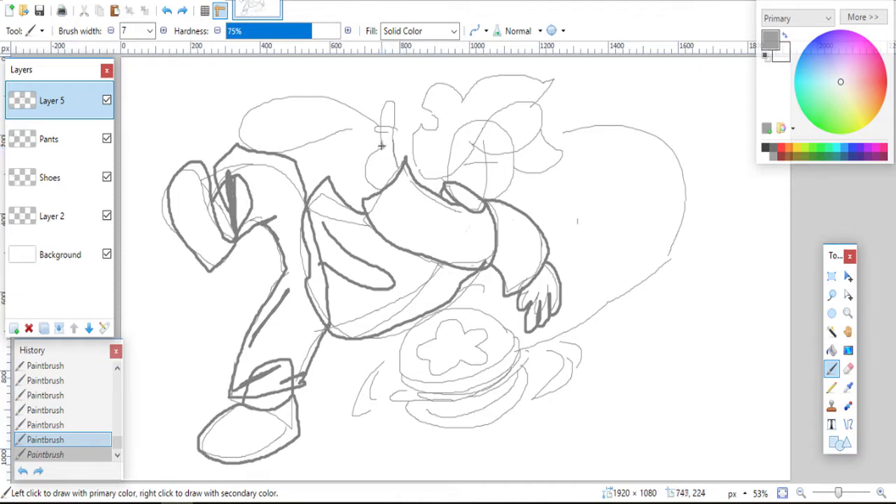
left_click_drag(376, 149, 365, 180)
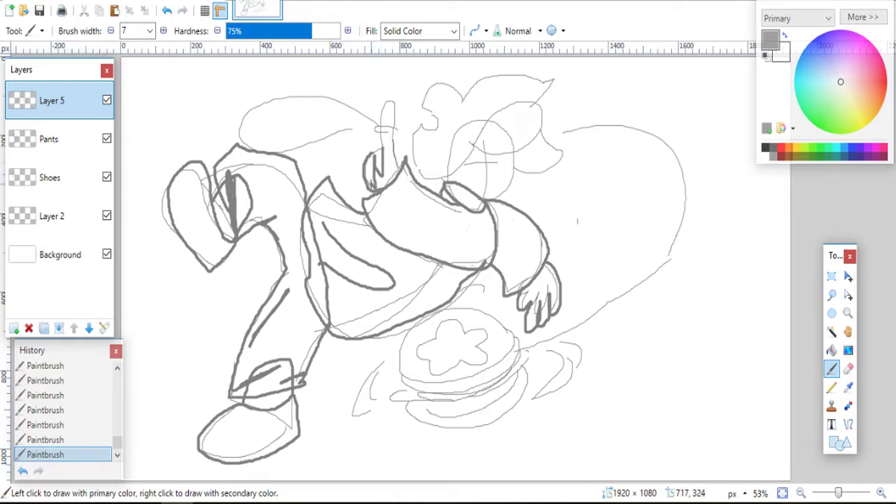
left_click_drag(390, 126, 396, 151)
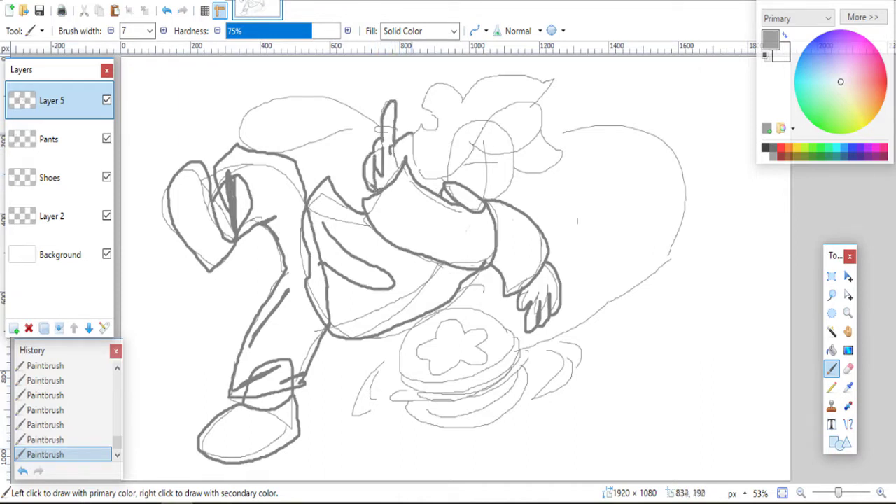
key("ctrl+z")
key("ctrl+z")
key("ctrl+z")
key("ctrl+z")
key("ctrl+z")
key("ctrl+z")
- Outline the raised hand with its pointing finger and thumb above the sleeve opening
mouse_move(371, 186)
left_mouse_down()
mouse_move(369, 151)
mouse_move(399, 94)
mouse_move(410, 163)
left_mouse_up()
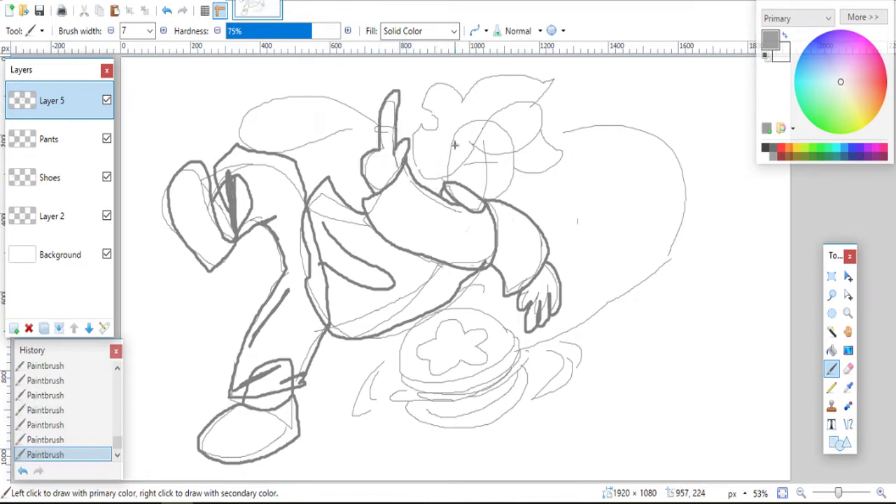
- Erase the tip of the raised pointing finger, redraw it shorter and add knuckle lines to the hand
key("s")
left_click_drag(373, 82, 424, 143)
key("Delete")
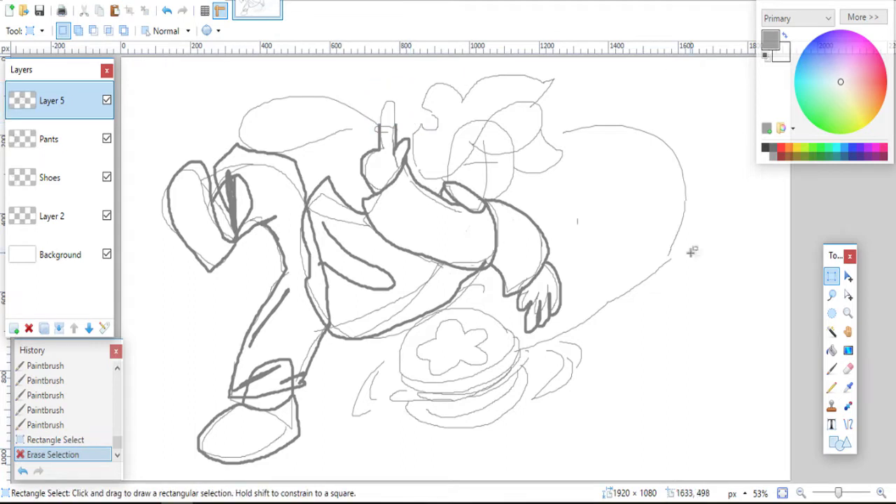
key("b")
left_click_drag(396, 111, 401, 148)
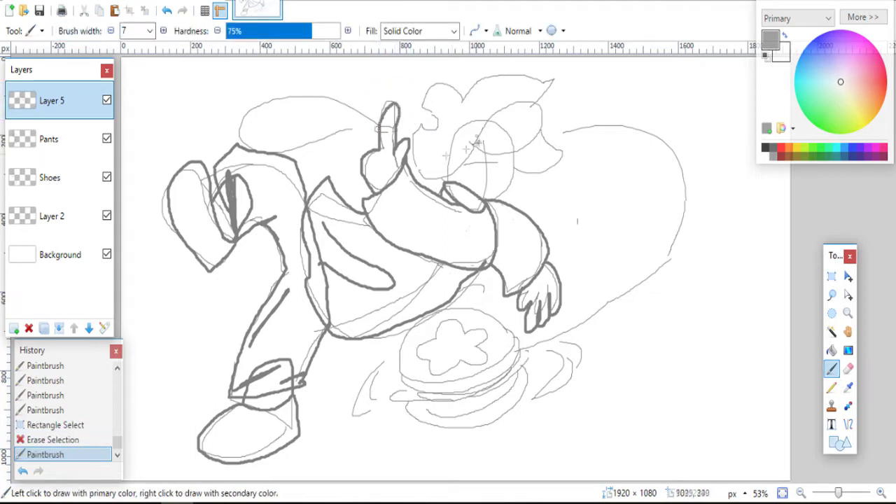
left_click_drag(375, 153, 371, 155)
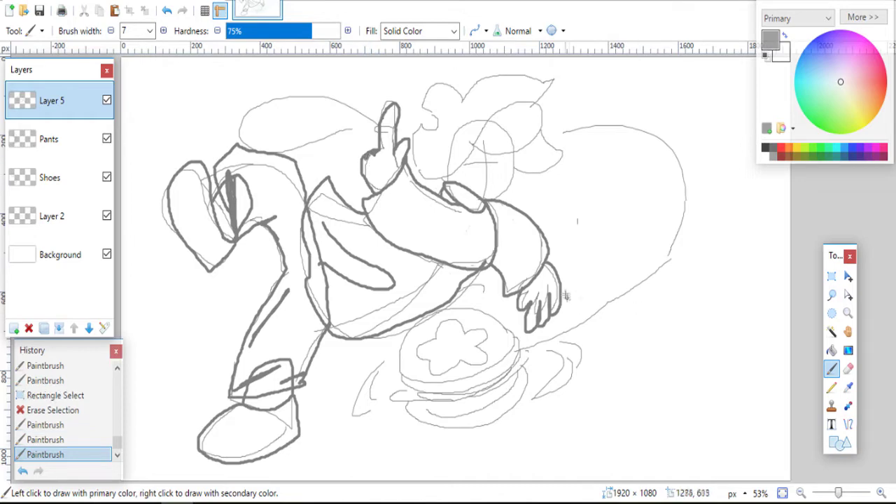
- Rename the jacket outline layer as Shirt and add another new layer
left_click(103, 328)
type("Shirt")
key("Return")
left_click(14, 329)
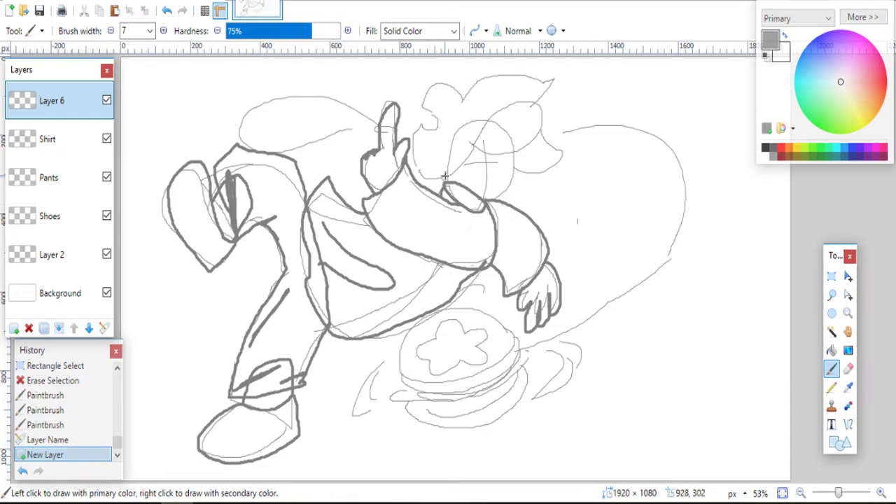
- Outline the round head with two tall narrow eyes and an open smiling mouth, replacing the first attempt at the face
mouse_move(457, 130)
left_mouse_down()
mouse_move(481, 207)
mouse_move(518, 129)
mouse_move(471, 120)
left_mouse_up()
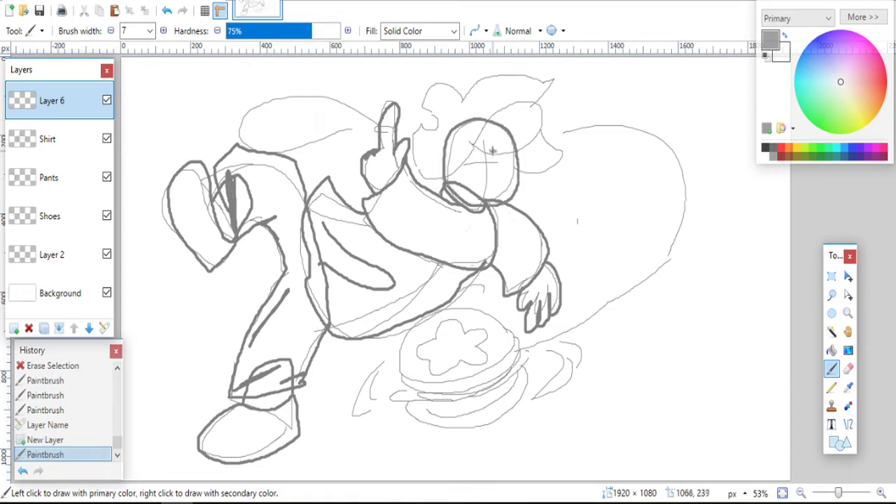
mouse_move(471, 170)
left_mouse_down()
mouse_move(473, 142)
mouse_move(494, 175)
mouse_move(490, 140)
left_mouse_up()
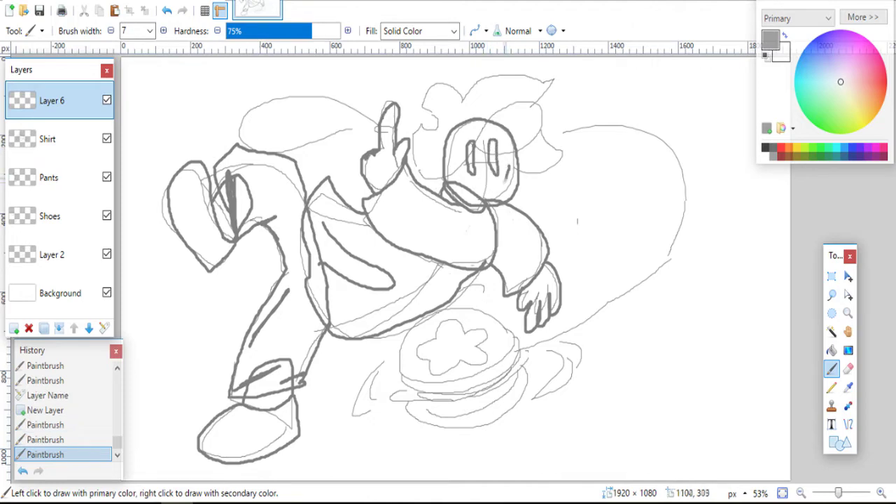
key("ctrl+z")
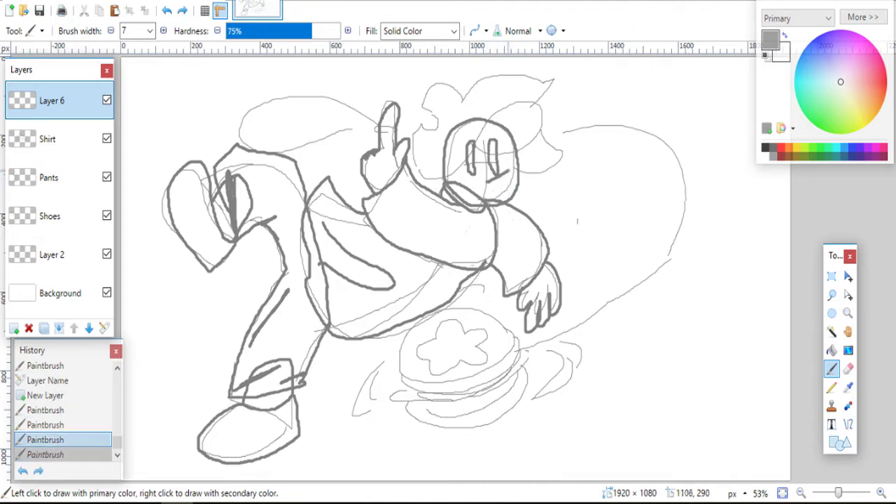
key("ctrl+z")
key("ctrl+z")
mouse_move(471, 143)
left_mouse_down()
mouse_move(466, 164)
mouse_move(473, 147)
mouse_move(506, 182)
left_mouse_up()
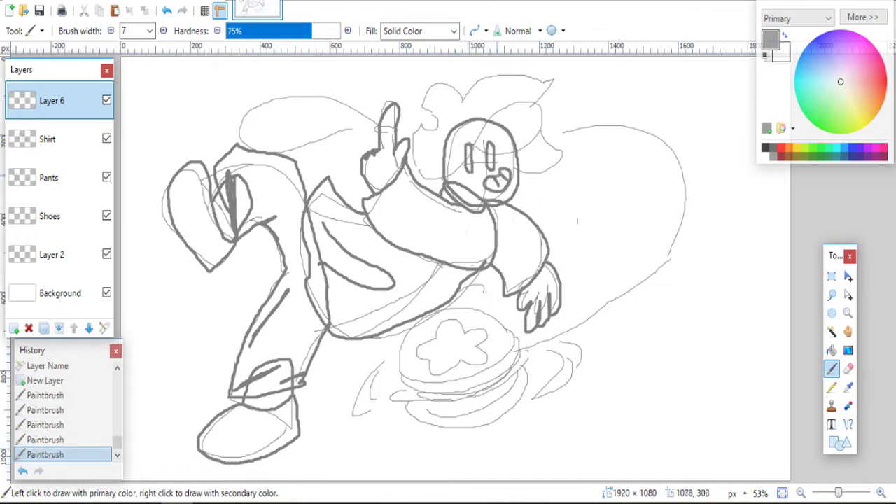
- Rename the face layer as Head, then add a new layer named Hair
left_click(104, 327)
type("Head")
key("Return")
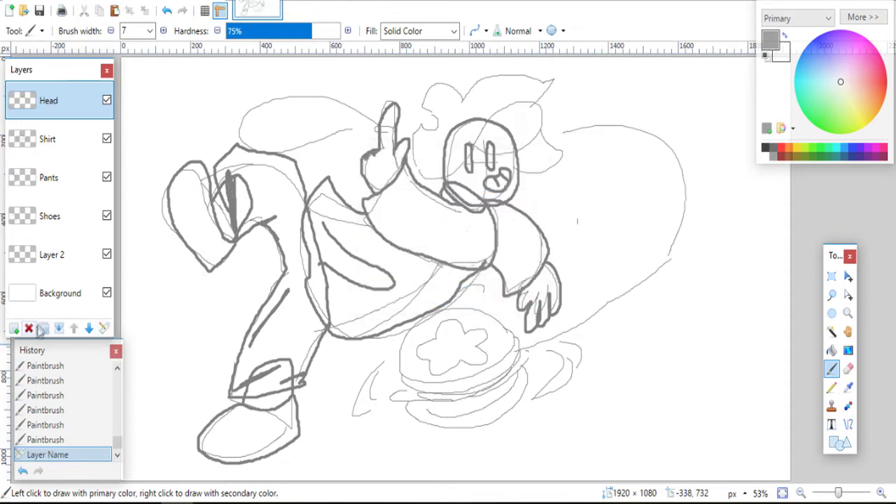
left_click(13, 328)
left_click(99, 327)
type("Hair")
key("Return")
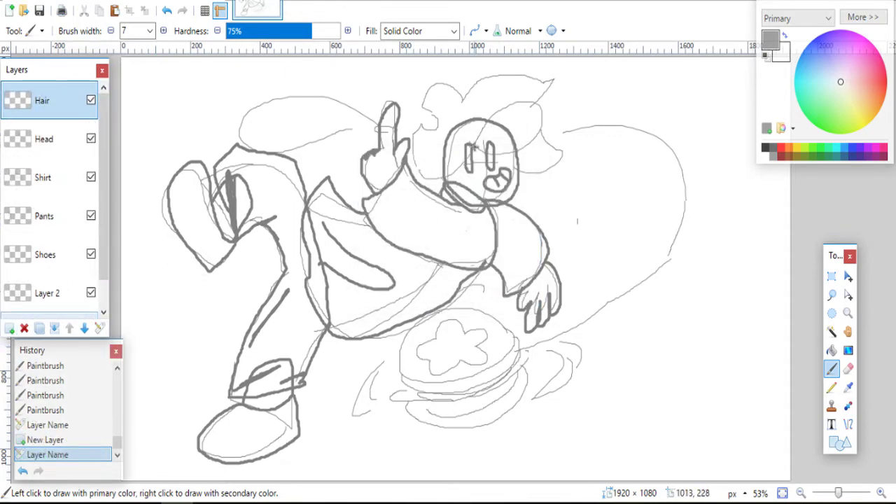
- Outline the visor with its brim and band, plus the swept hair above, behind and beside the head
mouse_move(472, 139)
left_mouse_down()
mouse_move(481, 147)
mouse_move(505, 112)
mouse_move(455, 130)
left_mouse_up()
mouse_move(453, 142)
left_mouse_down()
mouse_move(473, 143)
mouse_move(464, 158)
mouse_move(414, 145)
left_mouse_up()
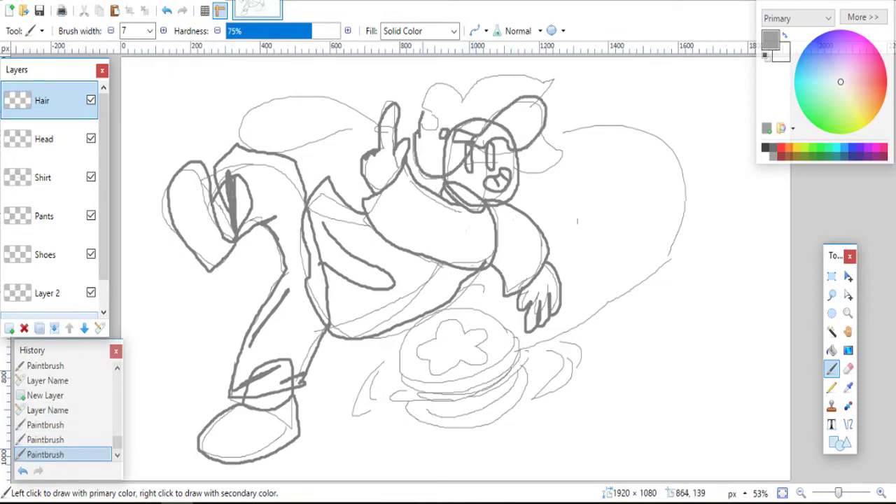
left_click_drag(420, 93, 541, 70)
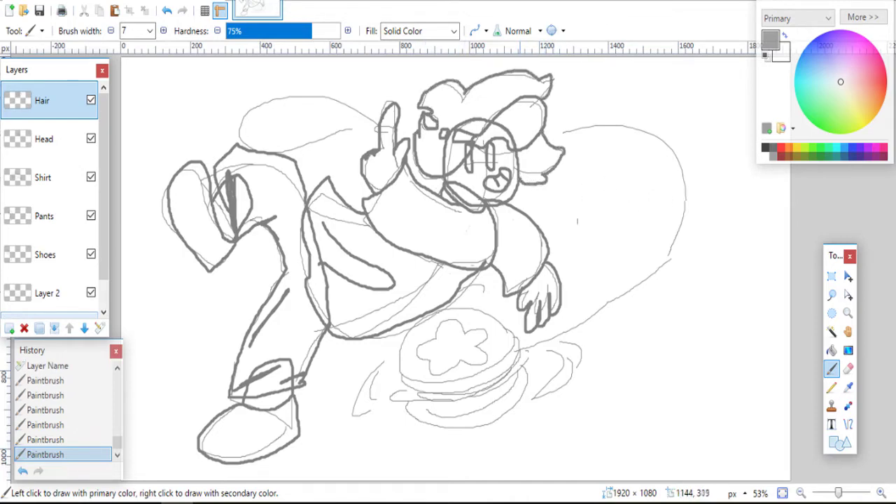
- Add a new layer and outline the yoyo's two stacked discs, redrawing the lower one
left_click(9, 328)
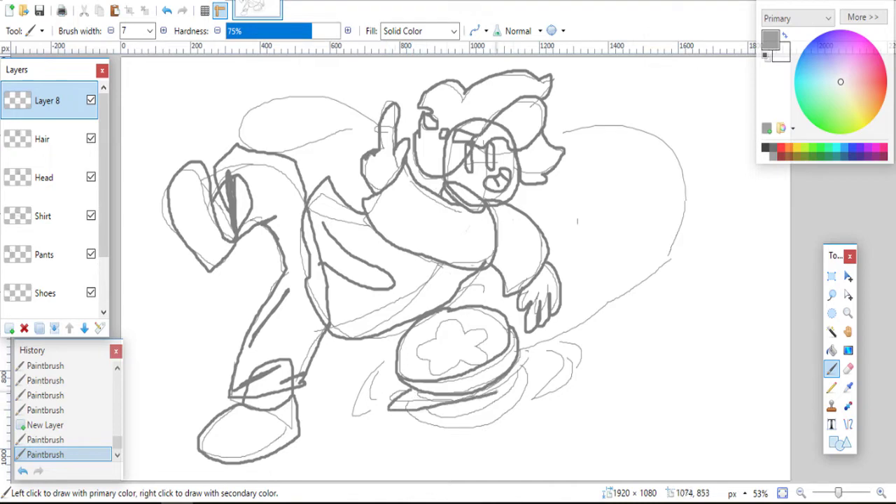
key("ctrl+z")
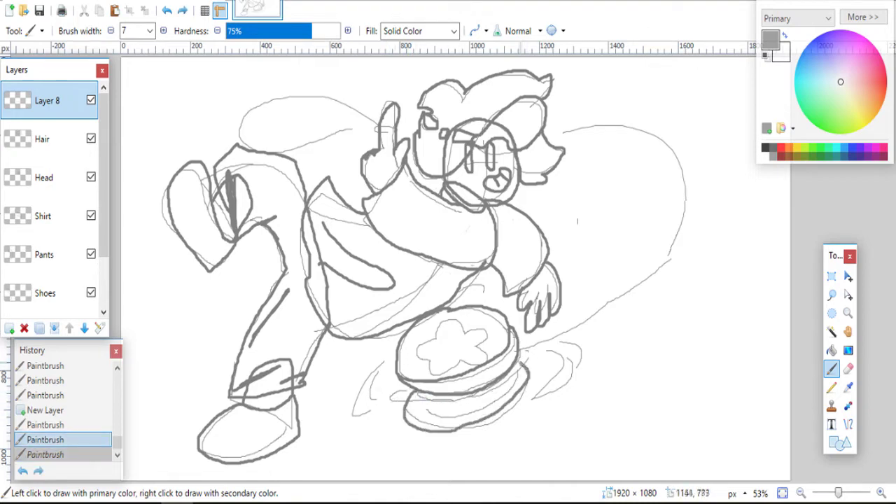
left_click_drag(417, 389, 429, 412)
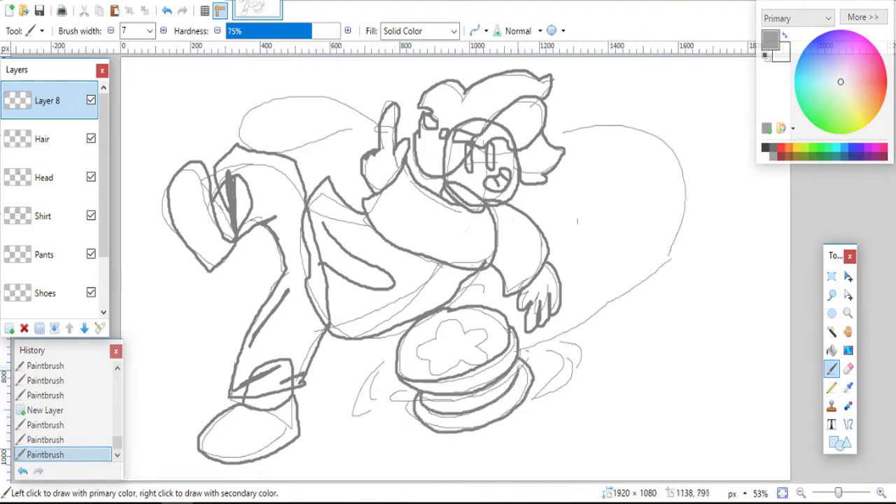
- Fill the gap between the yoyo's discs with grey and trace its dashed string looping around to the raised finger
left_click(831, 350)
left_click(493, 404)
left_click(832, 331)
left_click(832, 369)
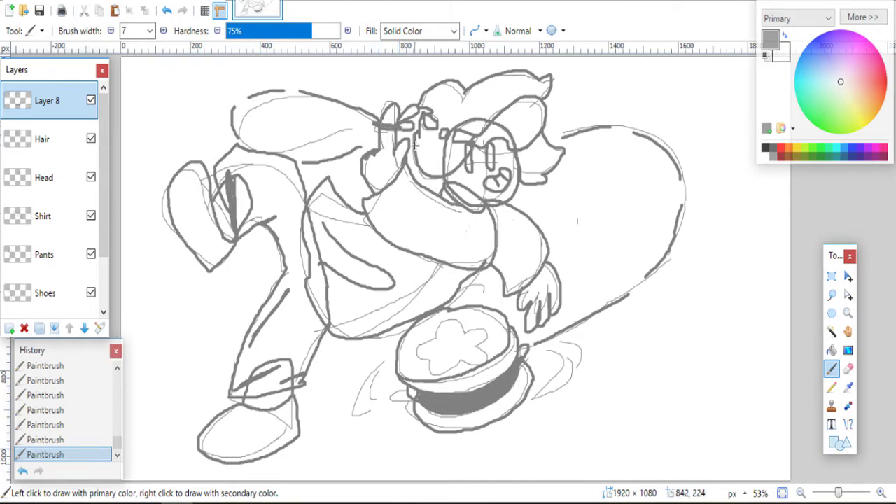
- Rename the round object's layer as Yoyo and outline the star on its upper disc
left_click(99, 328)
type("Yoyo")
key("Return")
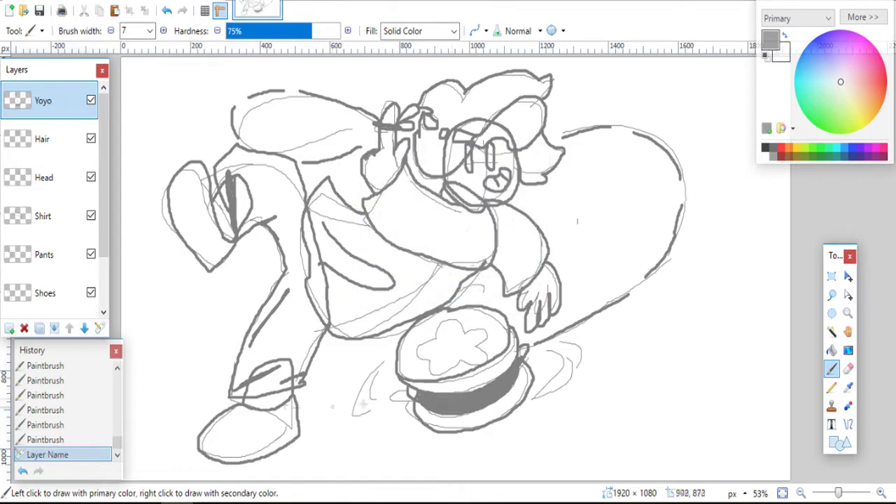
scroll(431, 352, "up", 5)
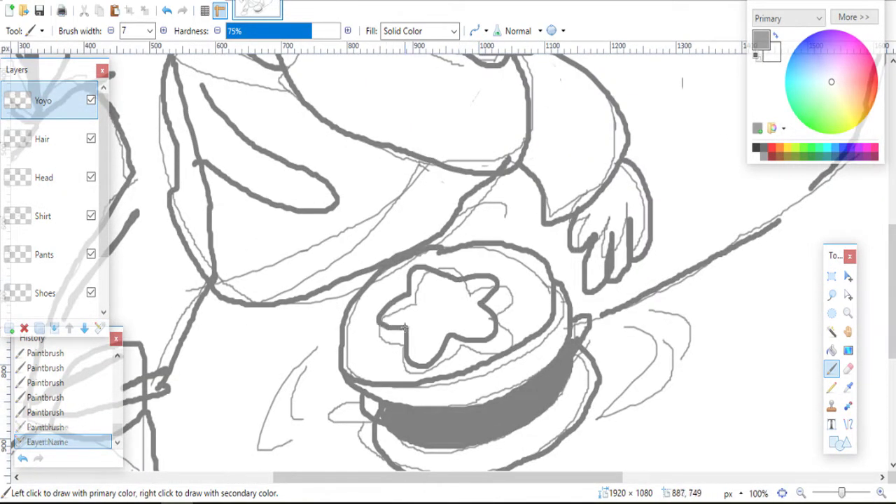
key("ctrl+a")
key("ctrl+b")
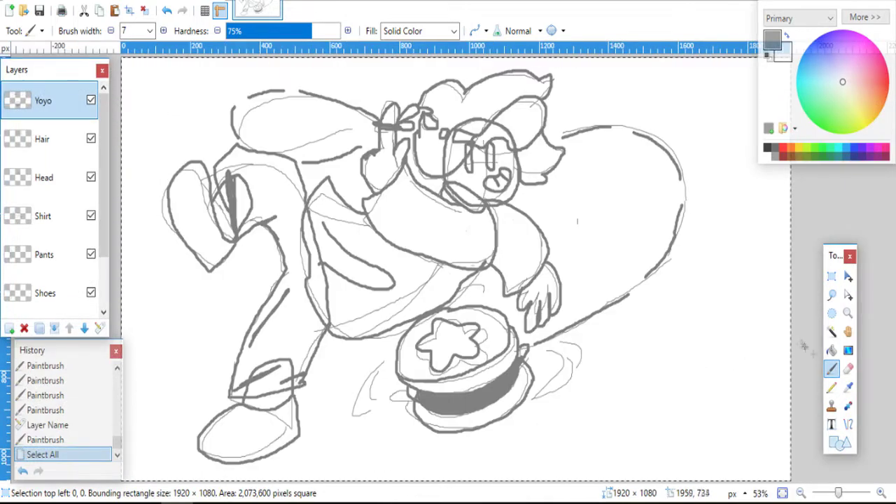
- Select the yoyo and its string by inverting a Magic Wand selection of the background, undoing a trial red fill
left_click(832, 350)
left_click(783, 156)
left_click(783, 148)
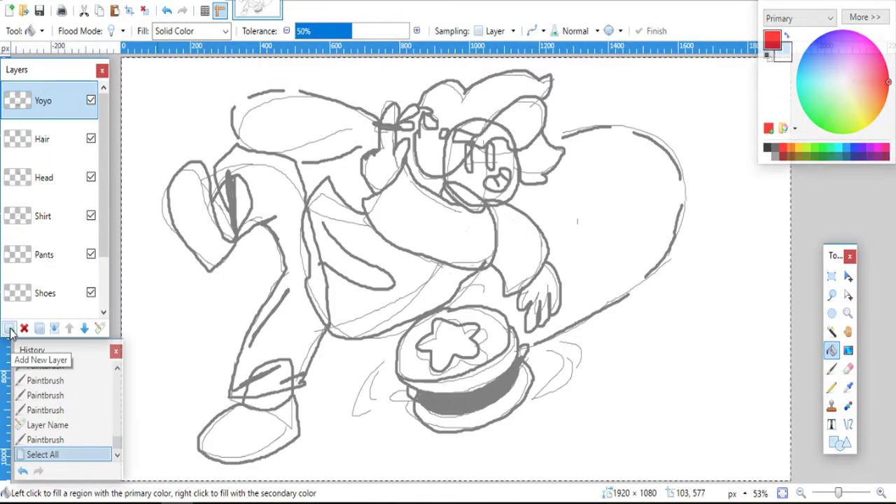
left_click(832, 332)
left_click(690, 348)
key("ctrl+i")
key("f")
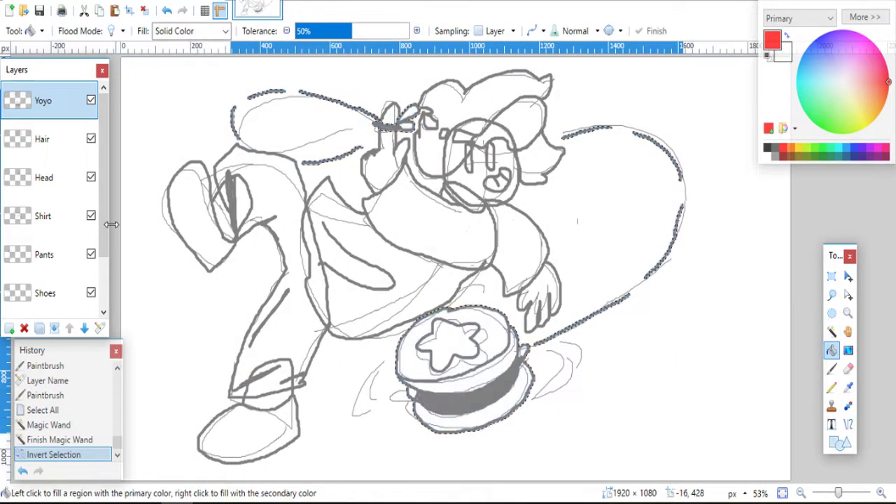
left_click(497, 336)
key("ctrl+z")
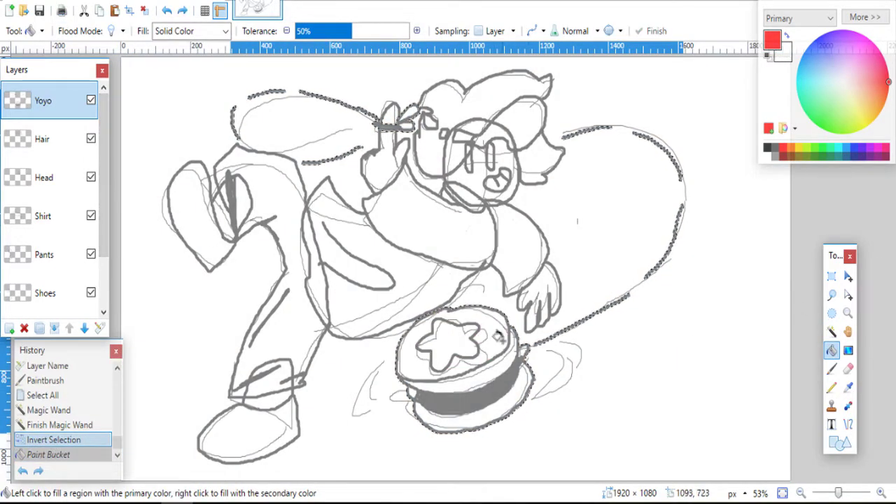
- Limit the selection to the yoyo linework and paint short dark red strokes where the disc outlines meet the axle
left_click(832, 369)
left_click(781, 156)
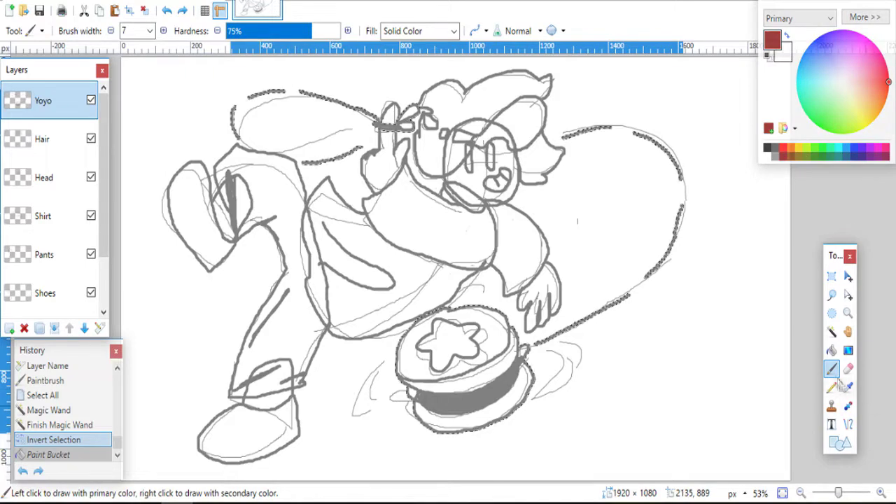
left_click(831, 331)
left_click(506, 384, "shift")
left_click(831, 369)
left_click_drag(518, 341, 520, 351)
left_click_drag(400, 380, 415, 405)
left_click_drag(522, 356, 526, 363)
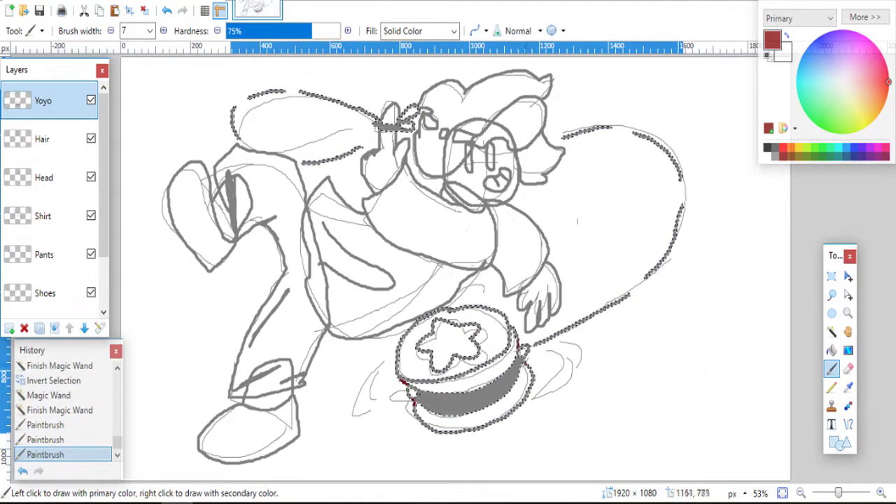
- Fill the outlines of both yoyo discs with dark red and select the whole canvas
left_click(831, 350)
left_click(415, 408)
left_click(398, 371)
key("ctrl+a")
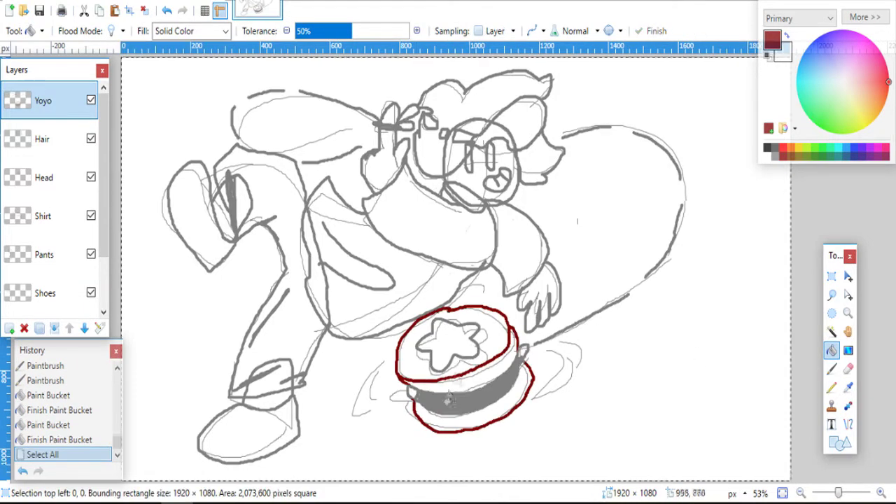
- Fill the faces and rims of both yoyo discs with bright red
left_click(426, 382)
left_click(530, 373)
left_click(469, 364)
left_click(784, 147)
left_click(460, 420)
left_click(463, 387)
- Fill the star on the yoyo with golden yellow and recolor its outline in a pale tint
left_click(453, 344)
left_click(799, 147)
left_click_drag(420, 367, 429, 353)
left_click(430, 352)
left_click(884, 103)
left_click(860, 98)
key("ctrl+a")
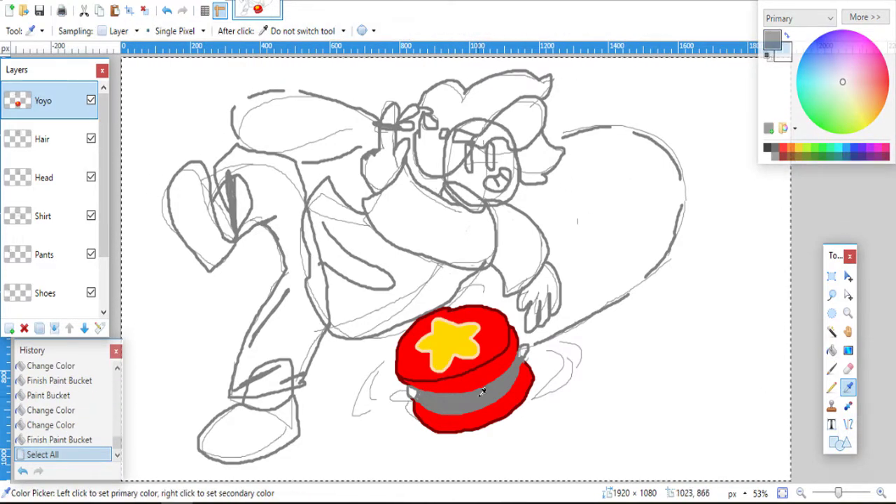
- Paint dark grey strokes along the yoyo's axle and string, and outline a motion crescent on each side of it
key("b")
left_click(775, 147)
left_click_drag(413, 396, 489, 400)
left_click_drag(458, 399, 517, 370)
left_click_drag(523, 354, 514, 373)
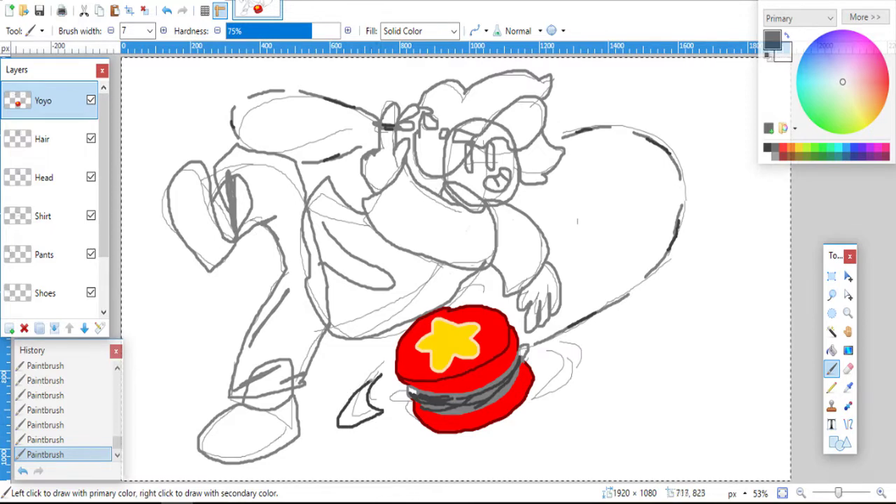
- Fill the two motion crescents beside the yoyo with golden yellow and turn their outlines white
left_click(831, 350)
left_click(800, 148)
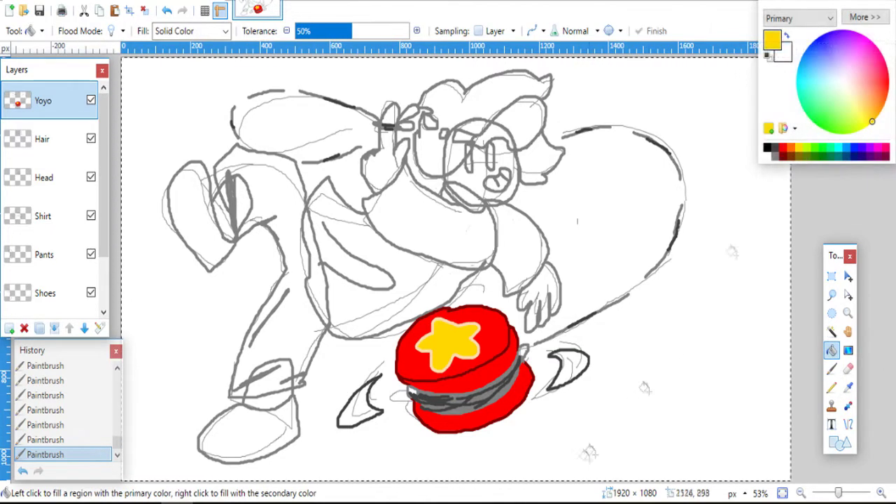
left_click(568, 367)
left_click(360, 409)
left_click(561, 363)
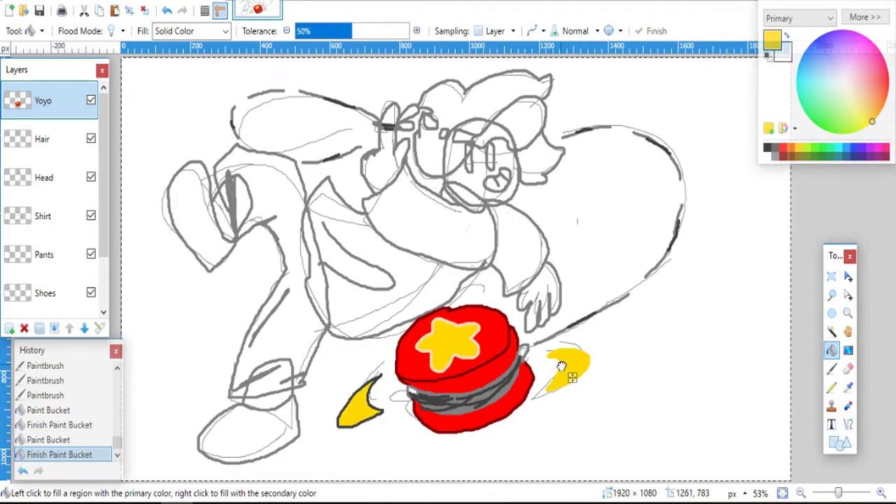
left_click(768, 156)
left_click(369, 419)
key("ctrl+a")
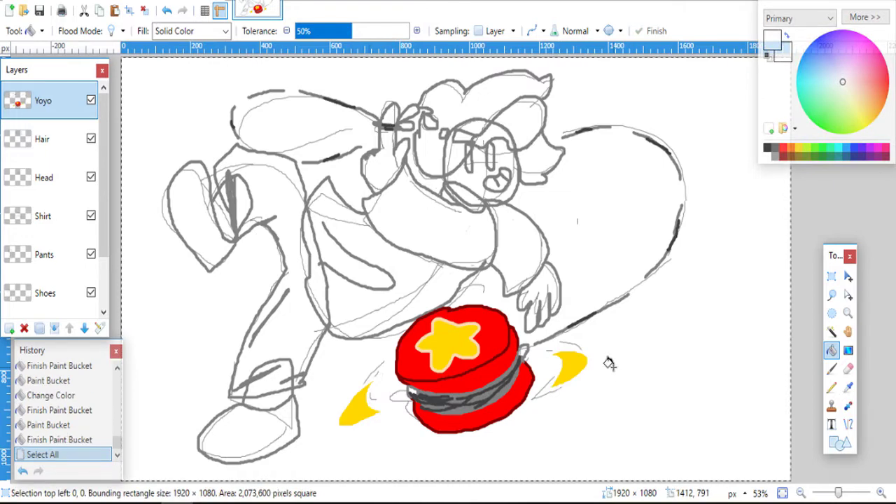
- Fill the visor's brim and band segments on the Hair layer with bright blue
left_click(76, 137)
left_click(816, 147)
left_click(848, 148)
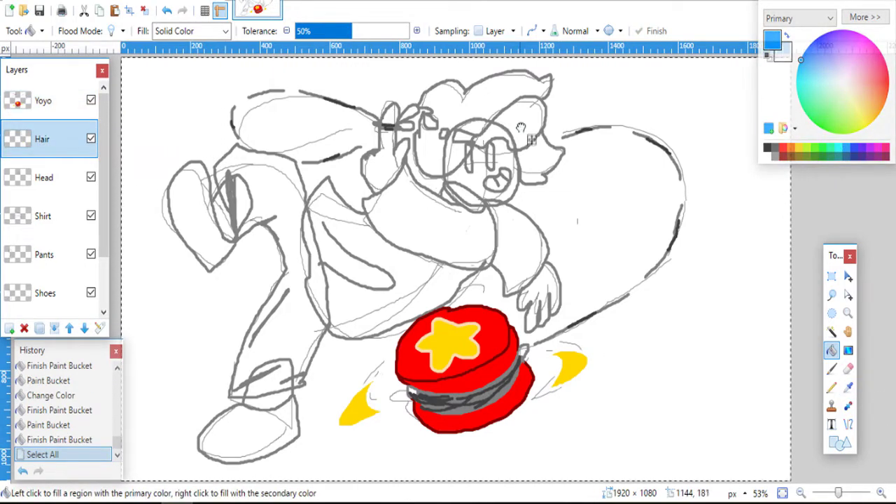
left_click(523, 127)
left_click(461, 134)
left_click(444, 134)
left_click(518, 123)
left_click(805, 51)
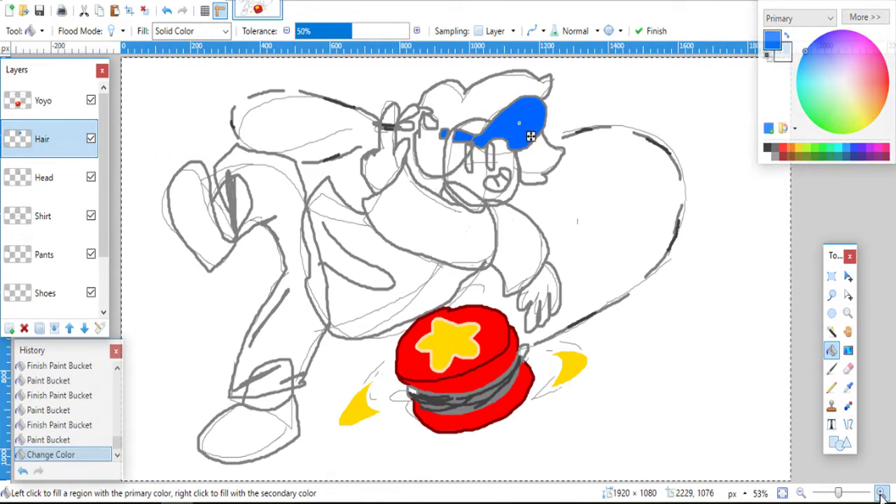
- Show the detailed color settings and set the brush color to dark blue 154896, undoing a stray stroke
scroll(530, 134, "up", 2)
key("b")
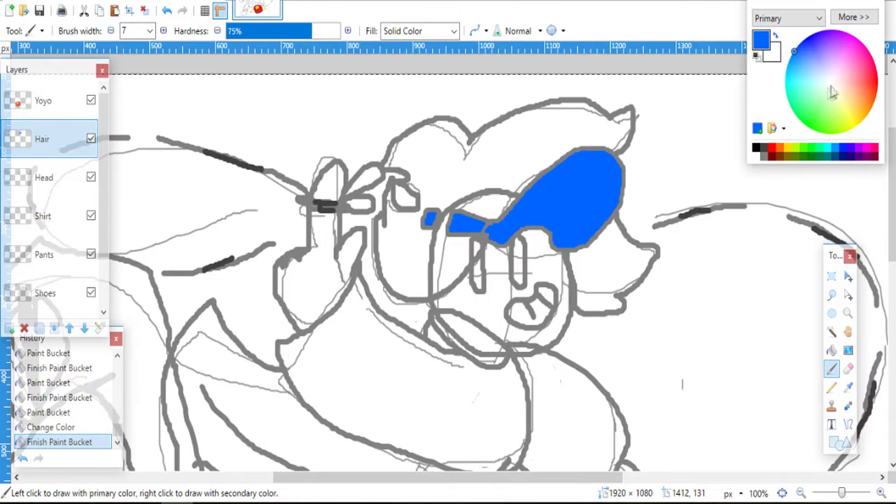
left_click(854, 17)
left_click_drag(836, 147, 819, 148)
left_click(831, 131)
left_click(878, 353)
key("ctrl+z")
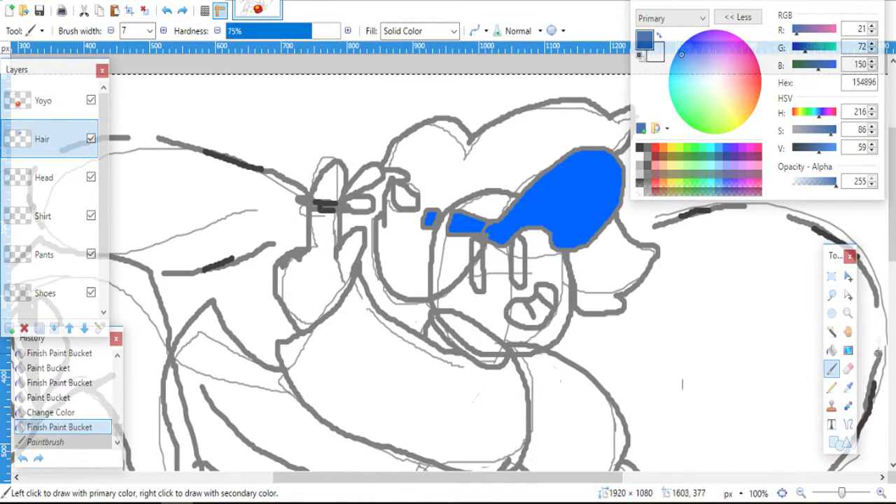
- Select the hair and visor outline with the Magic Wand and paint dark blue strokes where the visor's outline meets the hair's
left_click(831, 332)
left_click(489, 238)
left_click(832, 369)
left_click_drag(483, 239, 497, 245)
left_click_drag(613, 154, 620, 163)
mouse_move(620, 210)
left_mouse_down()
mouse_move(550, 310)
mouse_move(613, 222)
left_mouse_up()
key("ctrl+z")
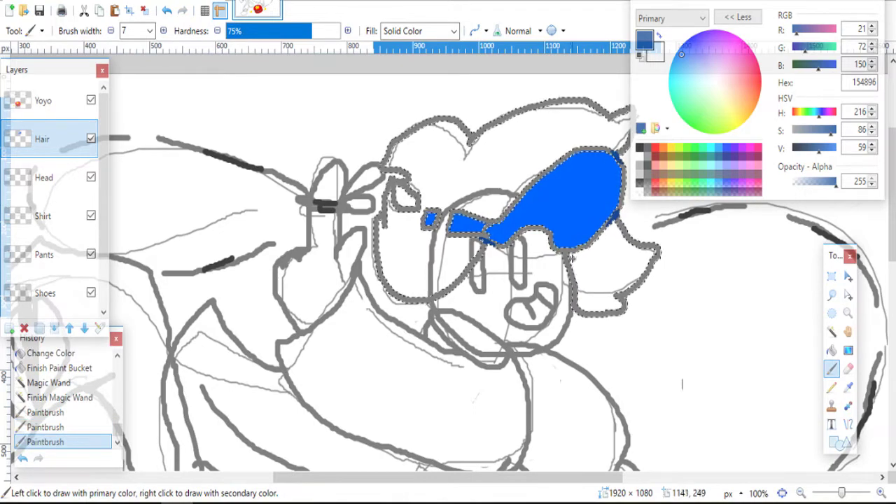
left_click_drag(571, 258, 490, 238)
- Fill the outlines of the visor's band and brim with dark blue 154896, lowering the fill tolerance to 31%
key("f")
left_click(606, 250)
key("ctrl+z")
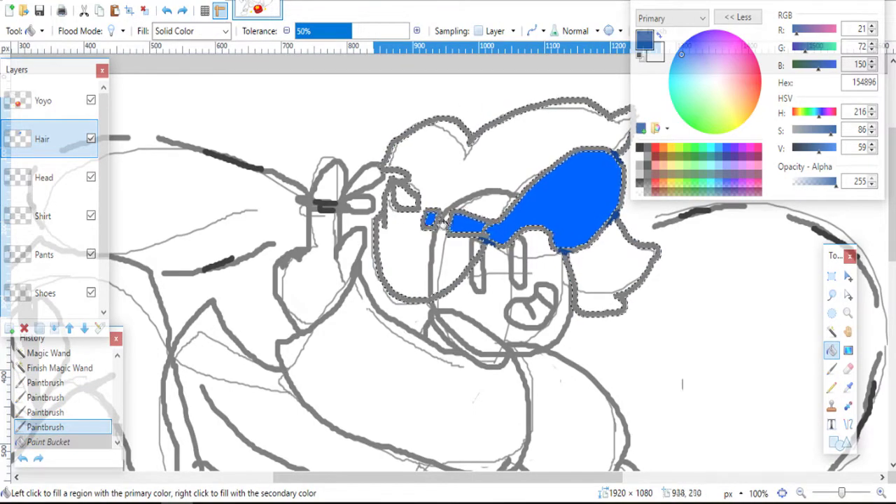
left_click(424, 223)
left_click(487, 230)
left_click(331, 31)
left_click(548, 242)
left_click(590, 247)
left_click(625, 195)
- Recolor the hair's outline with a darkened shade of brown 7F3300 and reselect the whole canvas
left_click(631, 241)
left_click(663, 157)
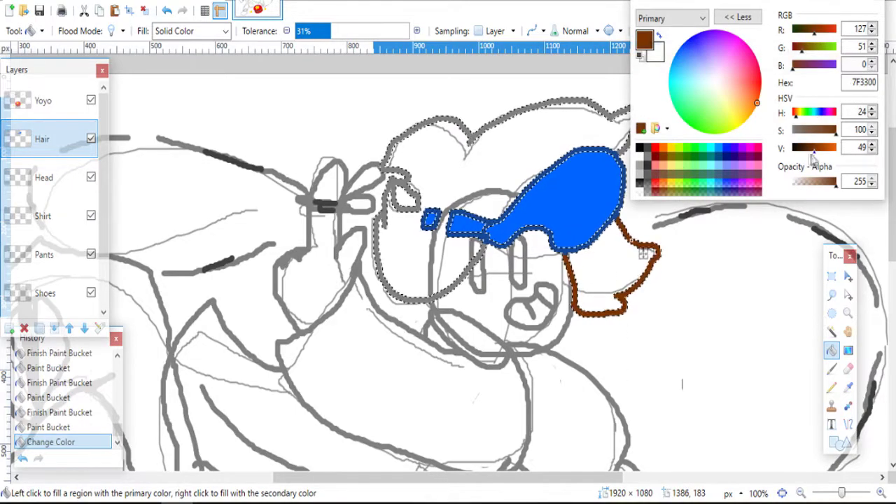
left_click_drag(814, 151, 806, 152)
left_click(481, 253)
key("ctrl+a")
- Fill the side tuft and the main mass of hair with a lighter reddish brown
left_click_drag(501, 478, 529, 478)
left_click(522, 269)
mouse_move(806, 150)
left_mouse_down()
mouse_move(821, 150)
mouse_move(830, 134)
left_mouse_up()
left_click(453, 164)
- Outline rounded highlights on the hair and fill them with light orange-brown CE6723
left_click(832, 369)
left_click(830, 148)
mouse_move(483, 124)
left_mouse_down()
mouse_move(417, 158)
mouse_move(484, 137)
left_mouse_up()
left_click_drag(373, 161, 369, 152)
mouse_move(365, 240)
left_mouse_down()
mouse_move(350, 260)
mouse_move(365, 242)
left_mouse_up()
left_click_drag(527, 267, 530, 273)
left_click(833, 351)
left_click(458, 141)
left_click(362, 155)
left_click(359, 255)
key("ctrl+a")
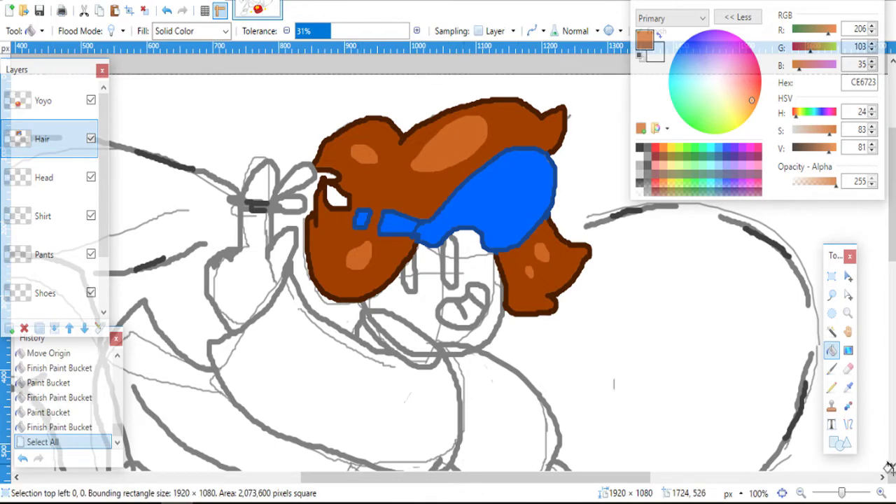
- On the Head layer, fill the face with skin tone FFCD9B and its outline with orange FF9730
left_click(783, 493)
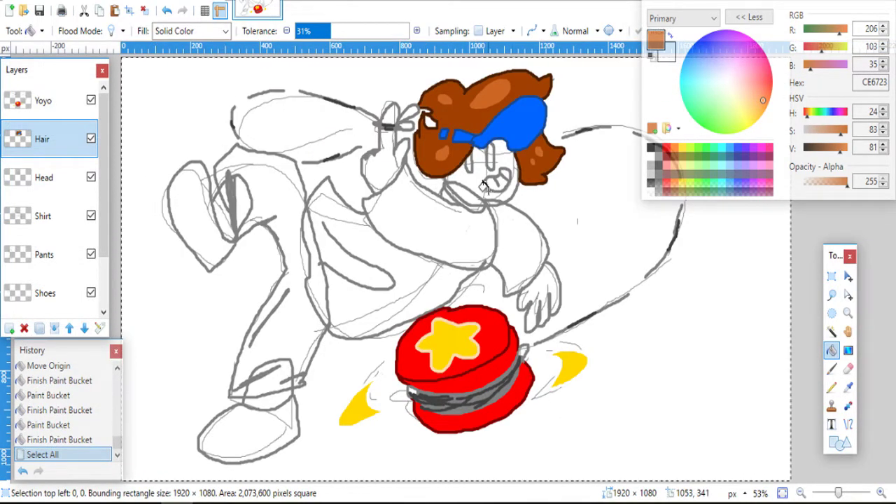
left_click(80, 170)
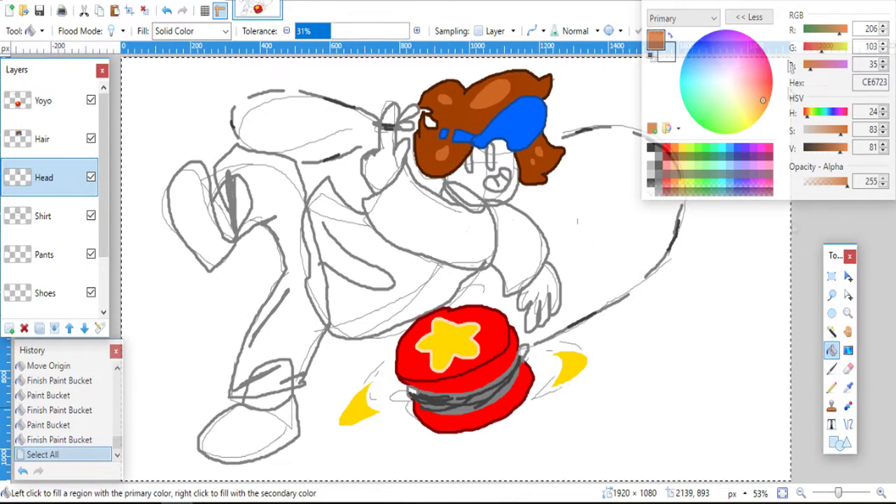
left_click(675, 147)
left_click(746, 94)
left_click(472, 187)
left_click(519, 180)
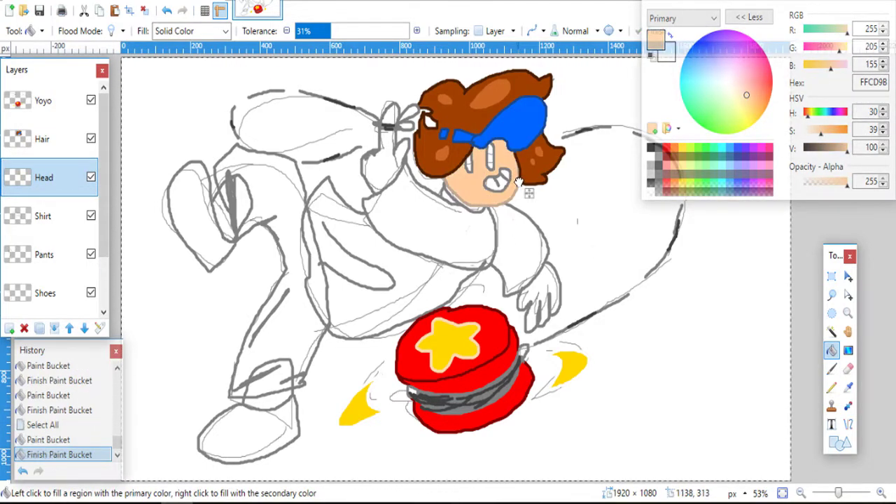
left_click(839, 131)
- Try filling the eyes and the mouth's outline with black, and undo the fills
left_click(493, 163)
left_click(652, 57)
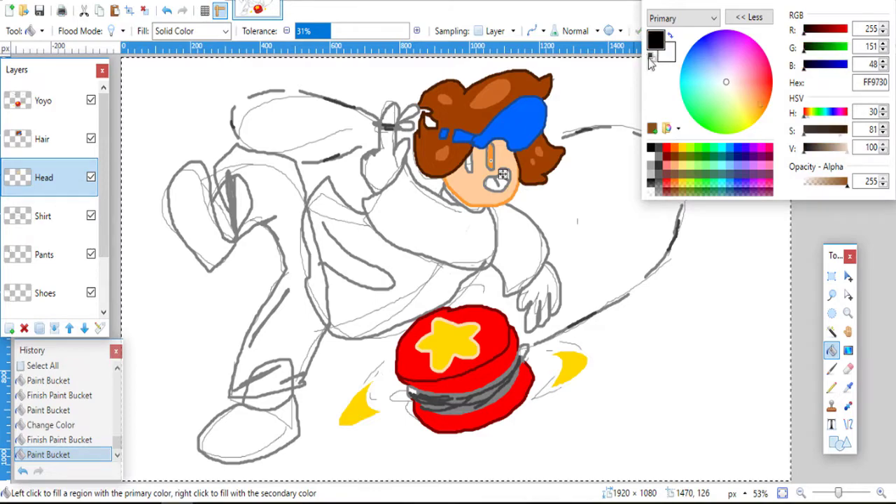
left_click(469, 163)
left_click(500, 174)
key("ctrl+z")
key("ctrl+z")
key("ctrl+z")
key("ctrl+z")
key("ctrl+z")
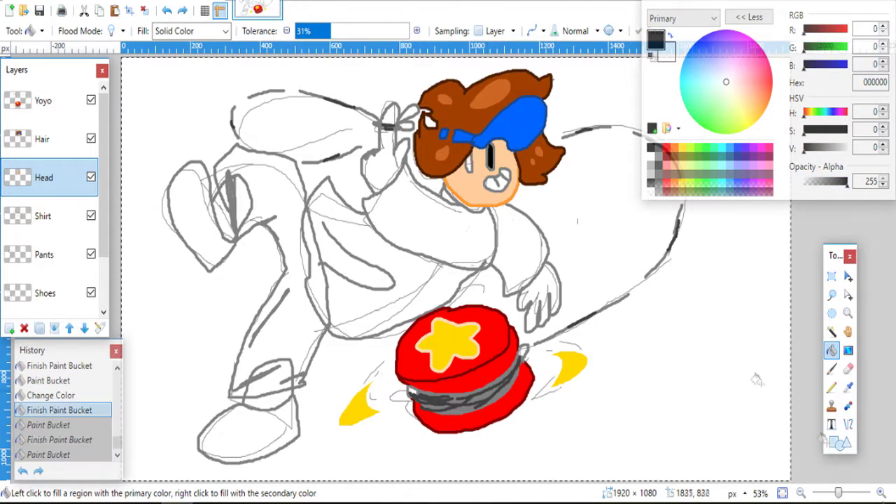
- Fill the inside of both eyes with dark blue 000D56
left_click(490, 159)
left_click(650, 147)
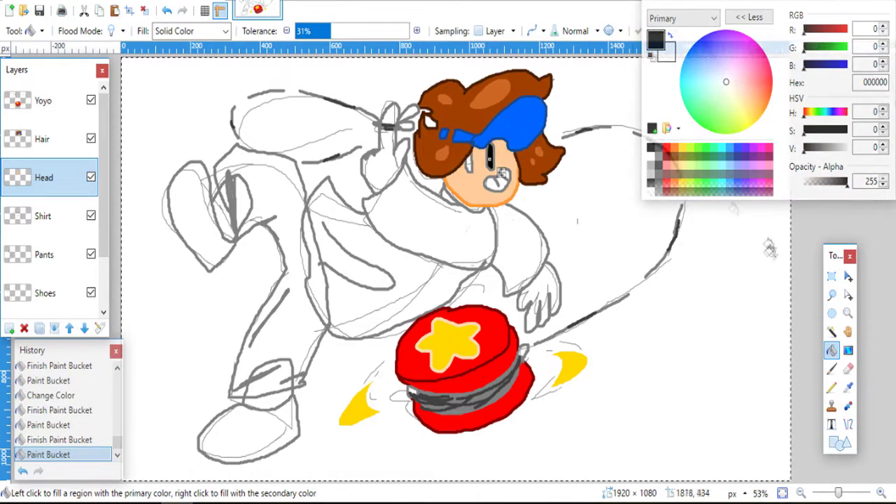
left_click(882, 493)
left_click(882, 493)
left_click(881, 493)
left_click_drag(892, 305, 893, 202)
left_click(727, 148)
left_click_drag(832, 149, 812, 148)
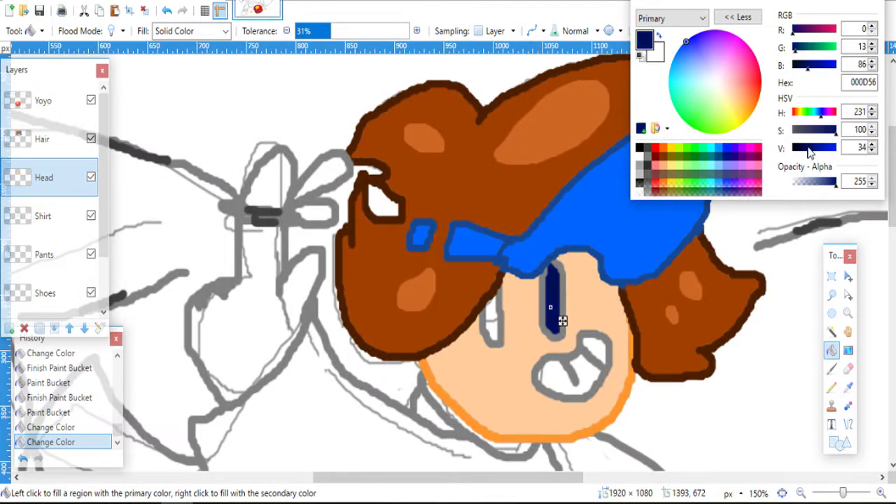
left_click(499, 324)
- Fill the grey outlines of both eyes with the face's skin tone FFCD9B
key("k")
left_click(596, 280)
key("f")
left_click(562, 280)
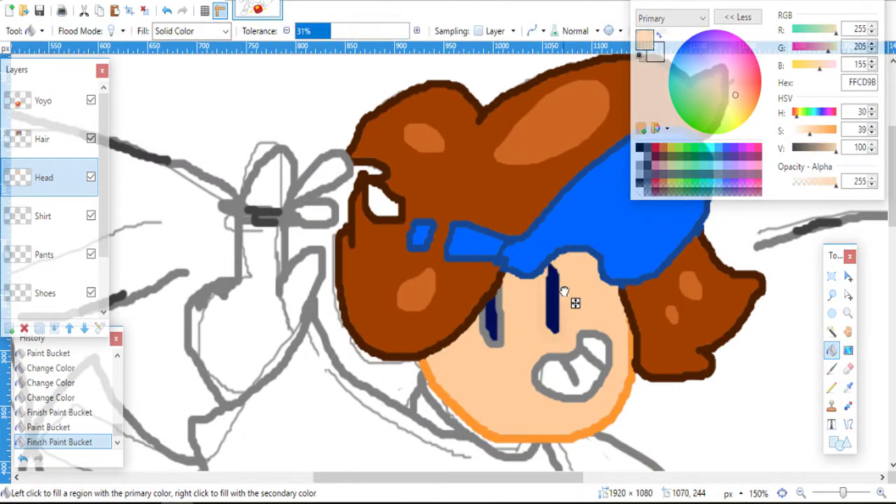
left_click(500, 324)
- Thicken both eyes with brush strokes in their own dark blue, undoing the extra stroke at the top of one eye
key("b")
key("k")
left_click(548, 305)
key("b")
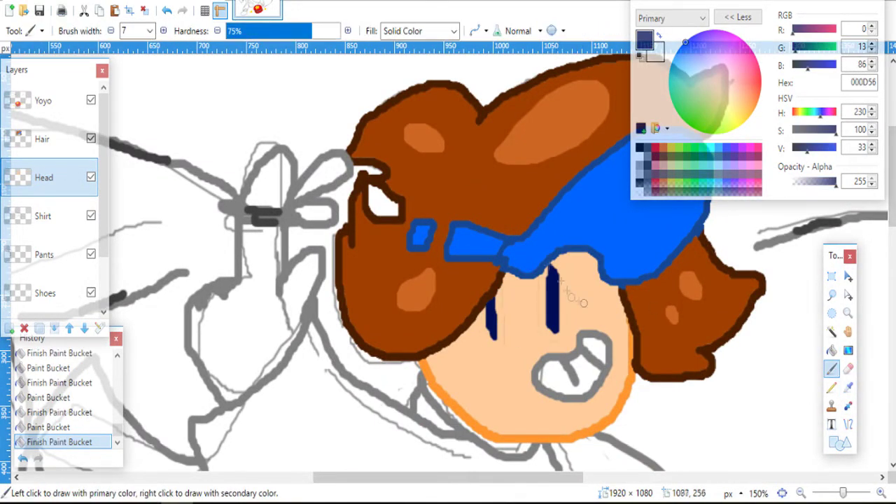
left_click_drag(553, 329, 546, 333)
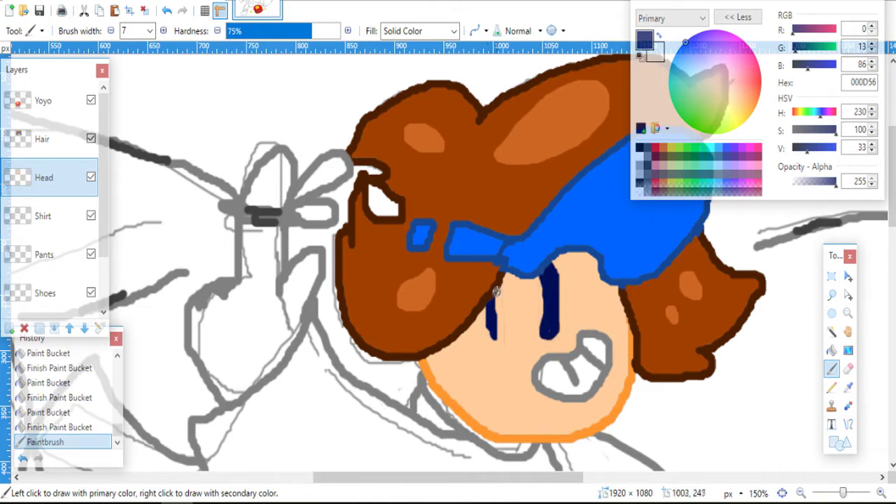
mouse_move(495, 314)
left_mouse_down()
mouse_move(489, 352)
mouse_move(491, 334)
left_mouse_up()
left_click_drag(547, 277, 548, 286)
key("ctrl+z")
- Set the brush color to blue 1B35B7 and try small strokes at the tops of the eyes, undoing them
left_click_drag(808, 149, 825, 150)
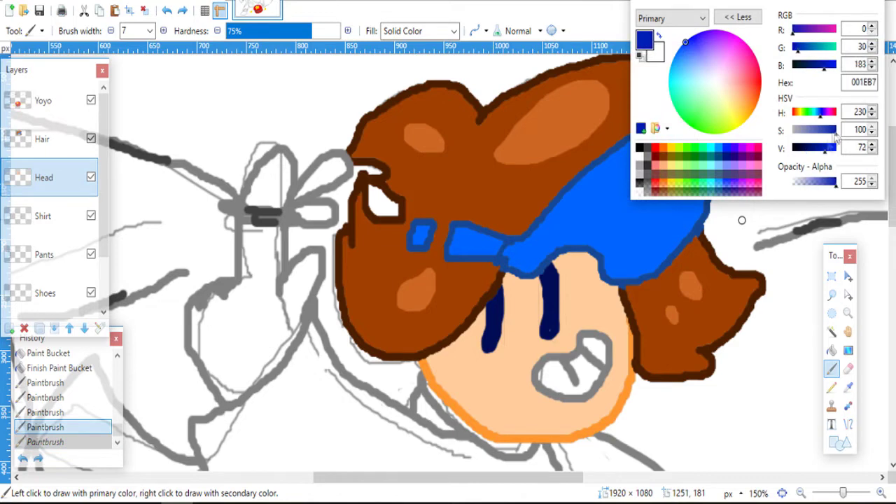
left_click(754, 181)
left_click_drag(549, 268, 548, 279)
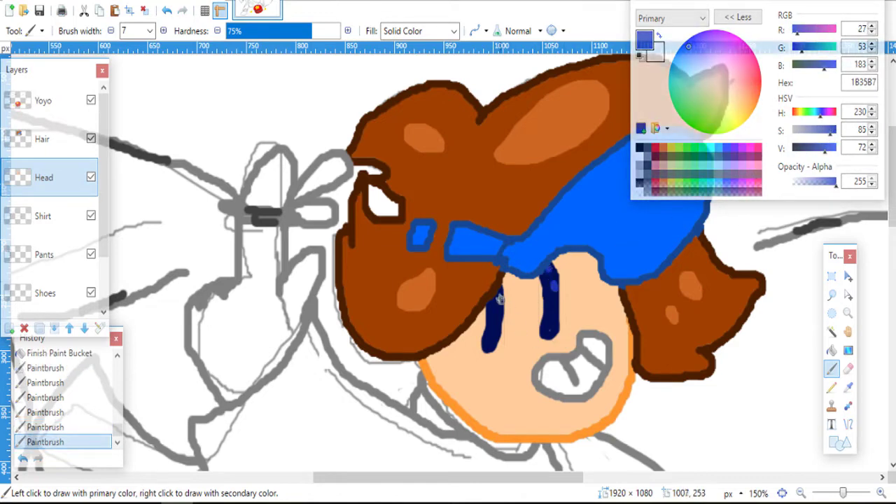
key("ctrl+z")
key("ctrl+z")
key("ctrl+z")
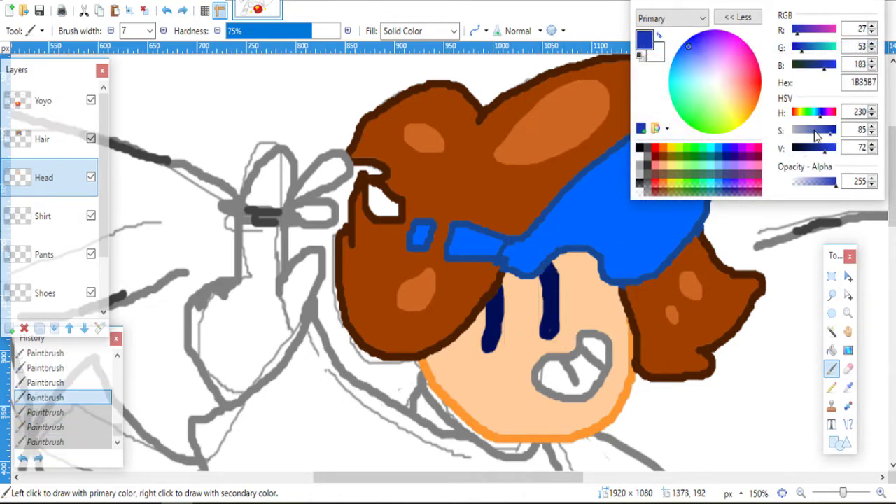
- Reduce the color's opacity to 147 and paint translucent blue highlights on the lower part of both eyes, undoing faulty strokes
left_click(817, 182)
mouse_move(543, 275)
left_mouse_down()
mouse_move(559, 308)
mouse_move(497, 306)
mouse_move(520, 397)
mouse_move(515, 287)
mouse_move(568, 300)
mouse_move(553, 298)
mouse_move(553, 324)
mouse_move(496, 333)
left_mouse_up()
key("ctrl+z")
key("ctrl+z")
key("ctrl+z")
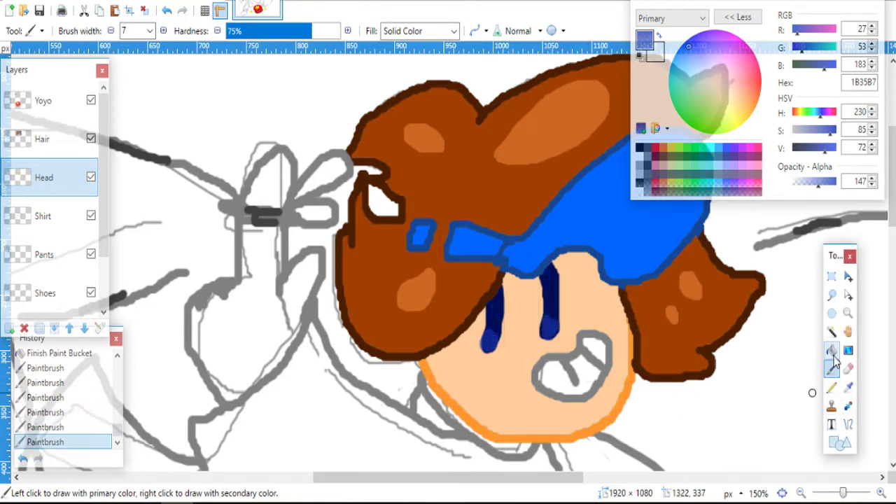
- Restore the opacity to 255 and try filling the mouth's outline with black and another palette color
left_click(832, 350)
left_click_drag(823, 184, 839, 184)
left_click(640, 147)
left_click(598, 353)
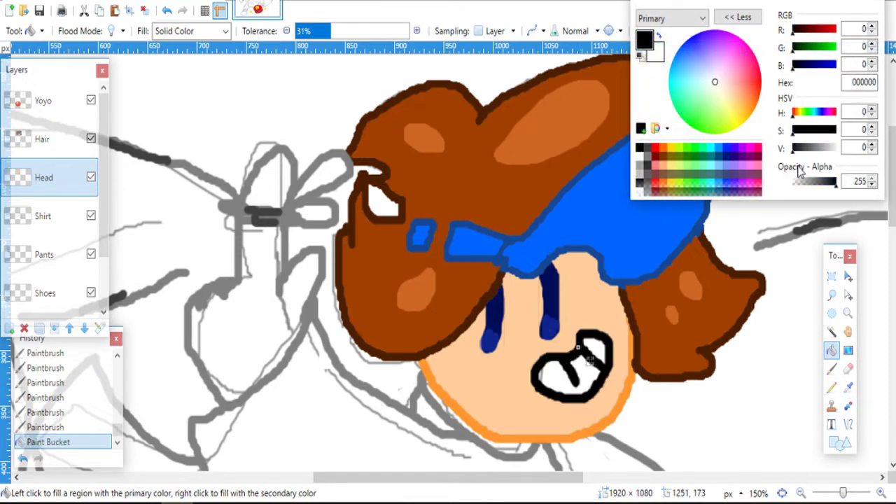
left_click(664, 156)
left_click(571, 398)
right_click(592, 348)
- Sample the face outline's orange FF9730 and fill the mouth's outline with it
left_click(847, 387)
left_click(628, 393)
left_click(831, 351)
left_click(582, 348)
key("ctrl+a")
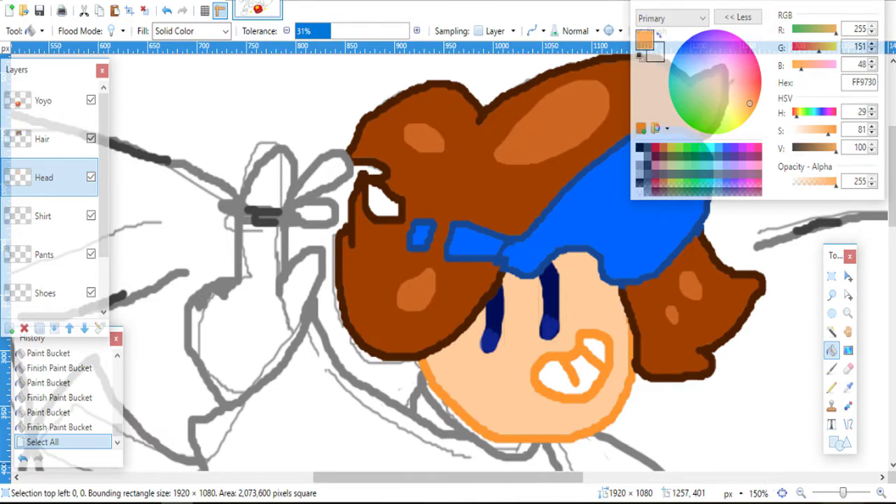
- Refill the mouth's outline with a less saturated orange and reselect the whole canvas
left_click(783, 493)
left_click(498, 174)
left_click_drag(839, 131, 833, 131)
key("ctrl+a")
- Sample the skin tone FFCD9B from the face and apply it with the Paint Bucket beside the mouth
left_click(849, 388)
left_click(505, 159)
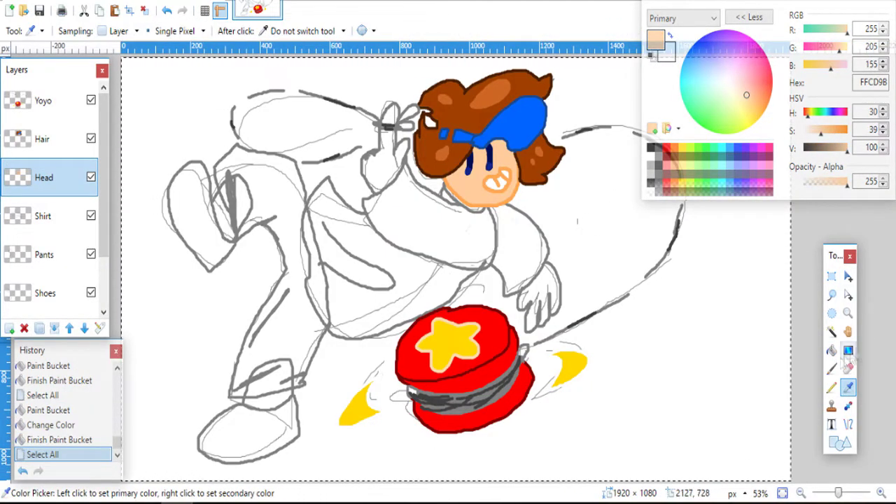
left_click(831, 351)
left_click(477, 185)
left_click(468, 186)
- Sample white FFFFFF and fill the teeth sections inside the mouth with it
left_click(848, 387)
left_click(498, 184)
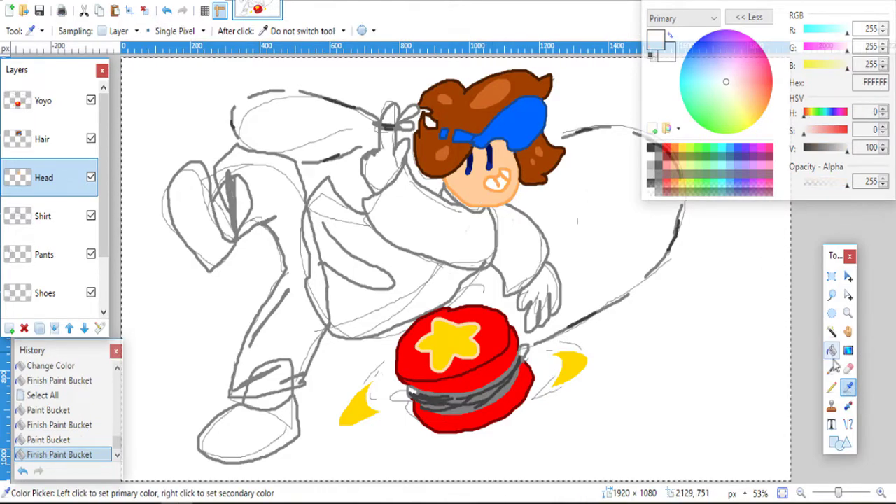
left_click(833, 355)
left_click(501, 185)
left_click(504, 175)
left_click(501, 181)
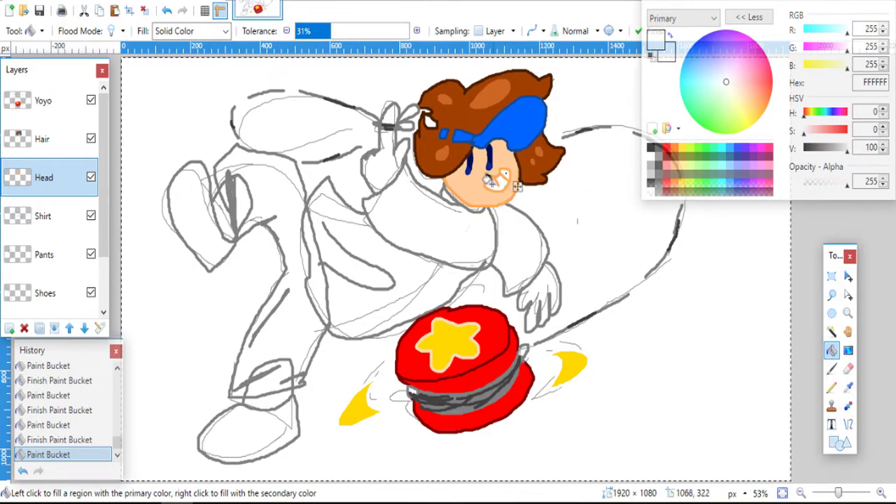
- Sample the light orange FFA856 and select the face's skin area with the Magic Wand
left_click(881, 492)
left_click(882, 493)
left_click(881, 493)
left_click(881, 492)
left_click_drag(891, 263, 891, 199)
left_click(849, 390)
left_click(775, 344)
left_click(802, 494)
left_click(802, 493)
left_click(493, 254)
left_click(555, 254)
left_click(832, 331)
left_click(443, 225)
- Draw a jagged shadow edge across the face below the eyes and fill the area above it with orange FFA856
key("b")
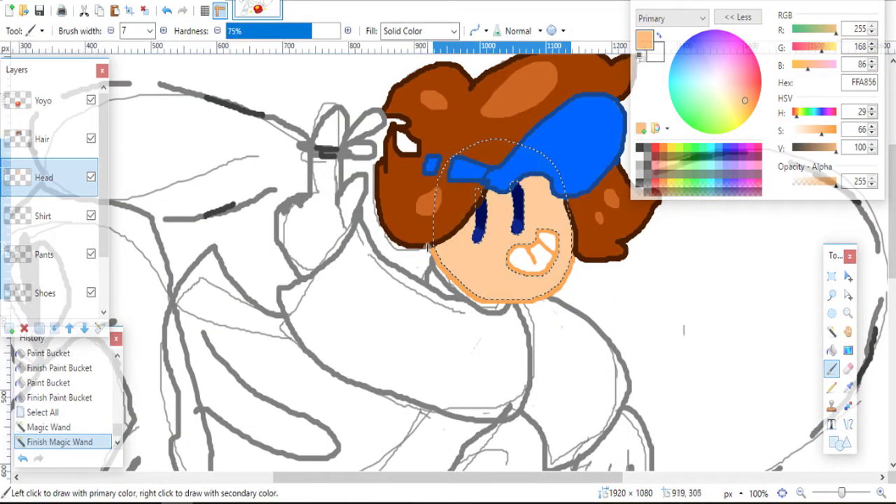
left_click_drag(442, 260, 564, 216)
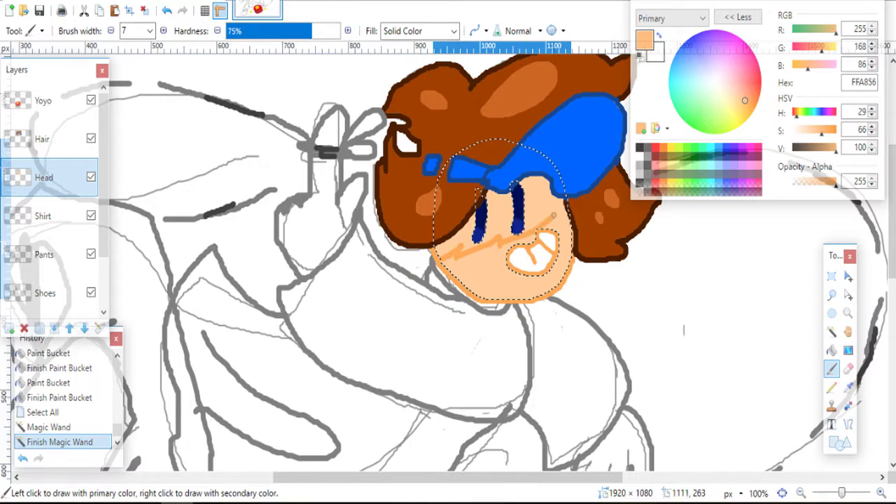
left_click(831, 350)
left_click(550, 216)
key("ctrl+a")
left_click(782, 494)
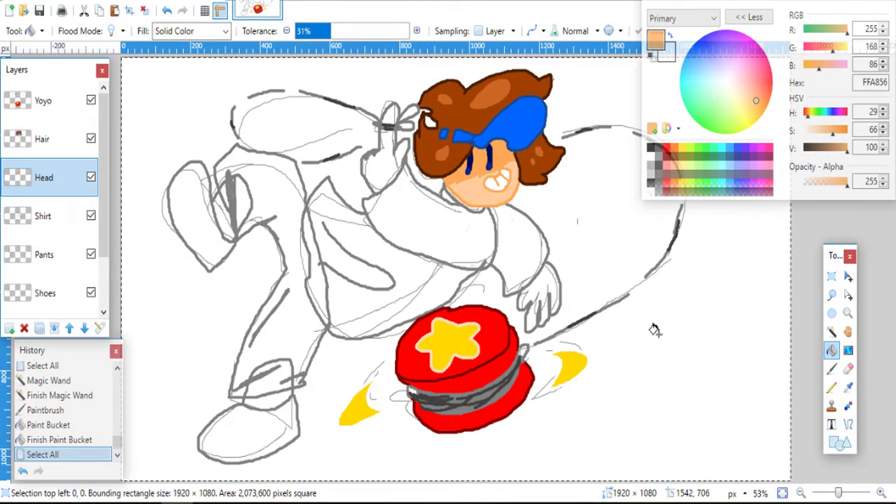
- Start a black caption reading "that" in the Candles font at size 96 and move it over the character's body
left_click(831, 425)
left_click(195, 31)
left_click(185, 167)
left_click(165, 30)
left_click(158, 173)
left_click(149, 137)
type("that")
left_click(195, 31)
left_click(184, 226)
left_click(651, 147)
left_click_drag(539, 192, 592, 268)
- Extend the caption with "moment you", "forget your own character", "has a" and "backpack" on separate lines, and undo the whole text
type("moment you")
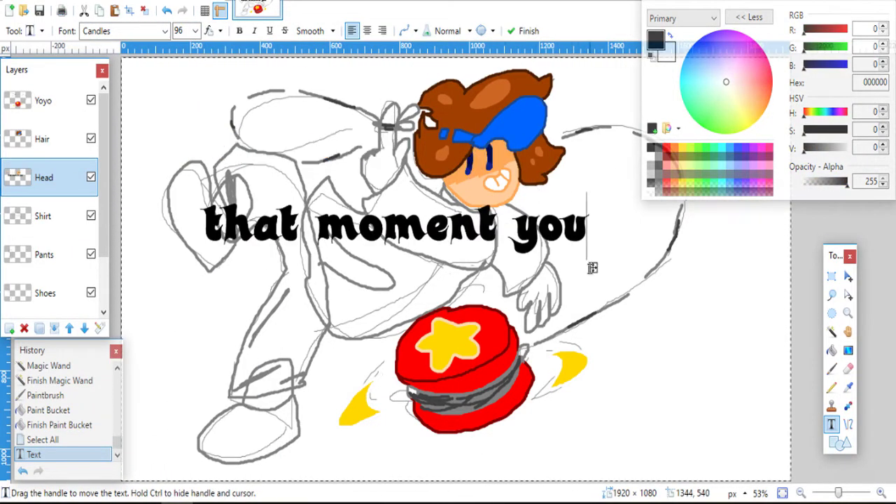
key("Return")
type("forget your own character")
key("Return")
type("has a")
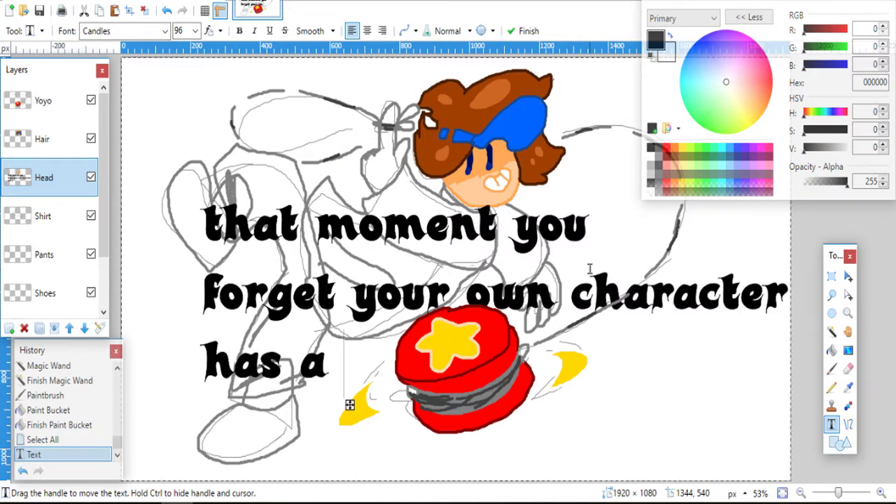
key("Return")
type("backpack")
key("ctrl+z")
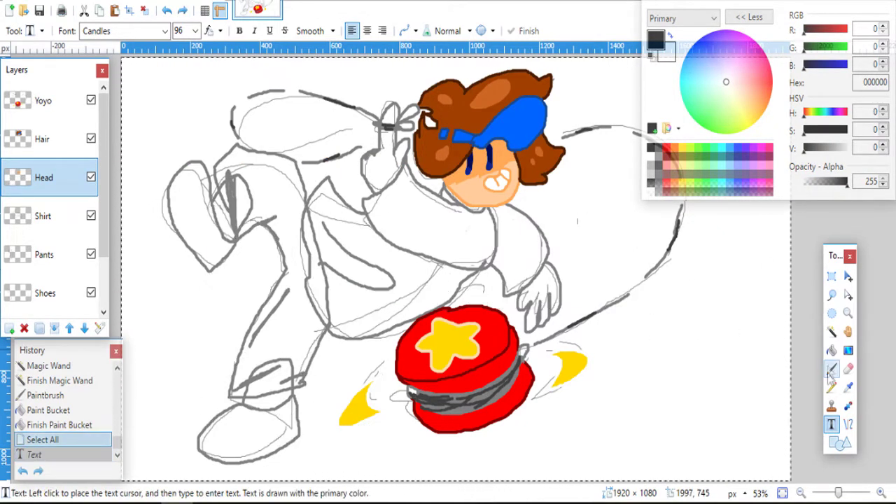
- Add a new layer directly above Shirt and outline the backpack and its strap around the shoulder and torso in grey 808080
left_click(831, 369)
left_click(658, 162)
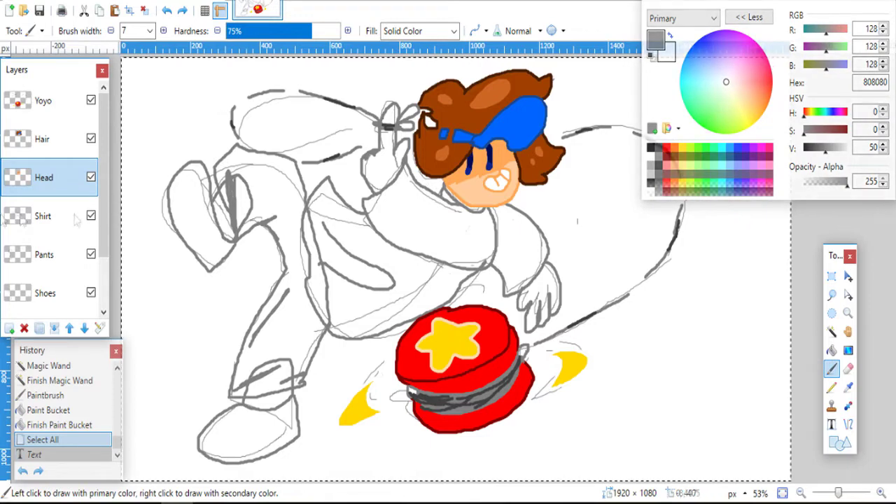
left_click(42, 216)
left_click(10, 328)
mouse_move(490, 212)
left_mouse_down()
mouse_move(524, 266)
mouse_move(507, 284)
left_mouse_up()
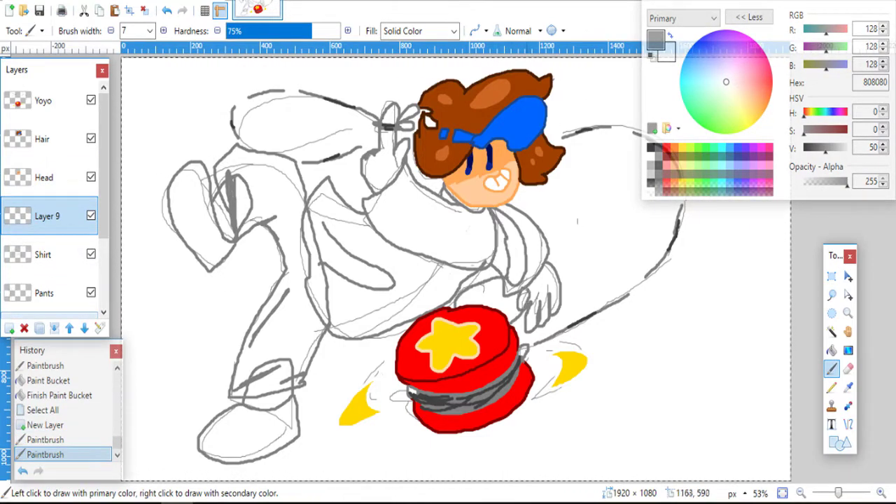
key("ctrl+z")
key("ctrl+y")
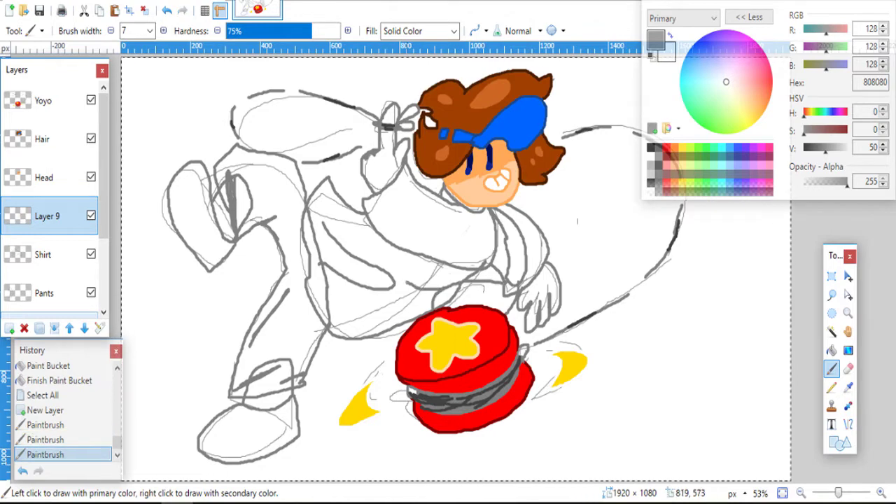
- Recolor the backpack and strap outline dark blue and fill the backpack and its straps with muted blue 5465C4
left_click(828, 348)
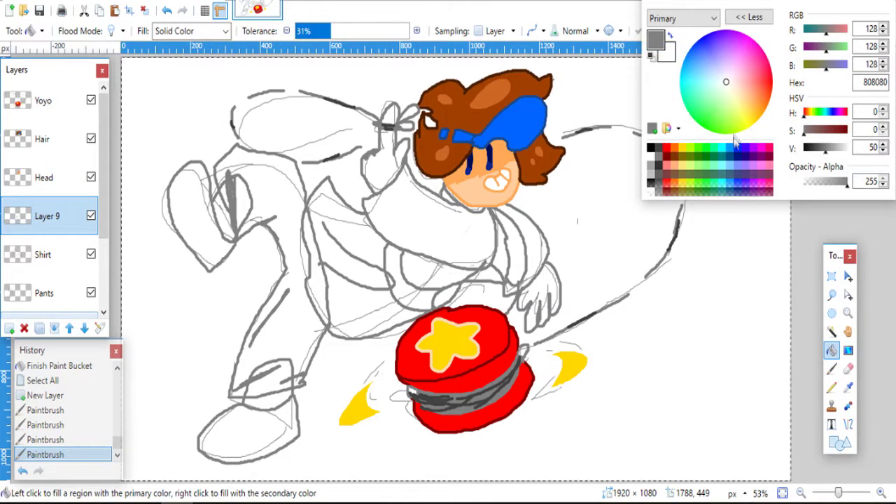
left_click(736, 147)
left_click(509, 272)
left_click(838, 146)
left_click(519, 253)
left_click(830, 130)
left_click(485, 296)
left_click(408, 296)
key("ctrl+a")
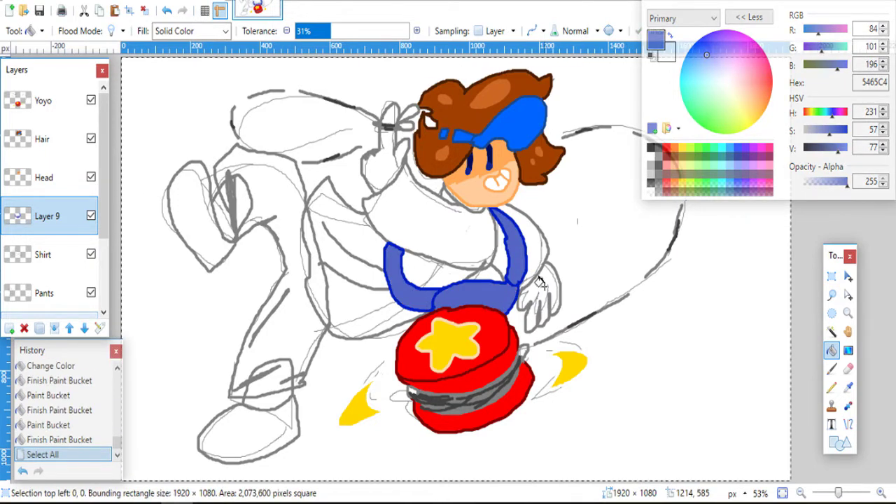
- Recolor the grey line art on the Shirt layer with dark green 267F00
left_click(28, 254)
left_click(699, 156)
left_click(495, 240)
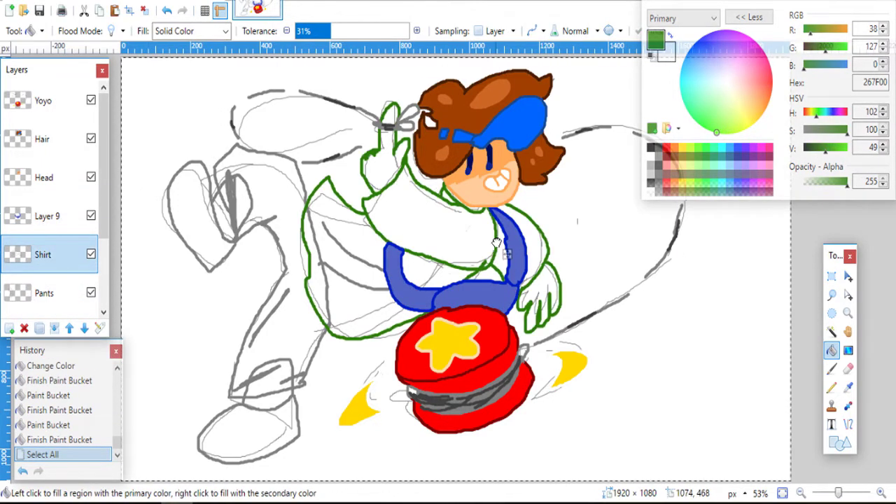
- Fill the shirt's front sleeve and far shoulder with light green 85FF51 and the collar with darker green 509930
left_click(410, 216)
left_click_drag(825, 149, 840, 149)
left_click_drag(847, 131, 848, 150)
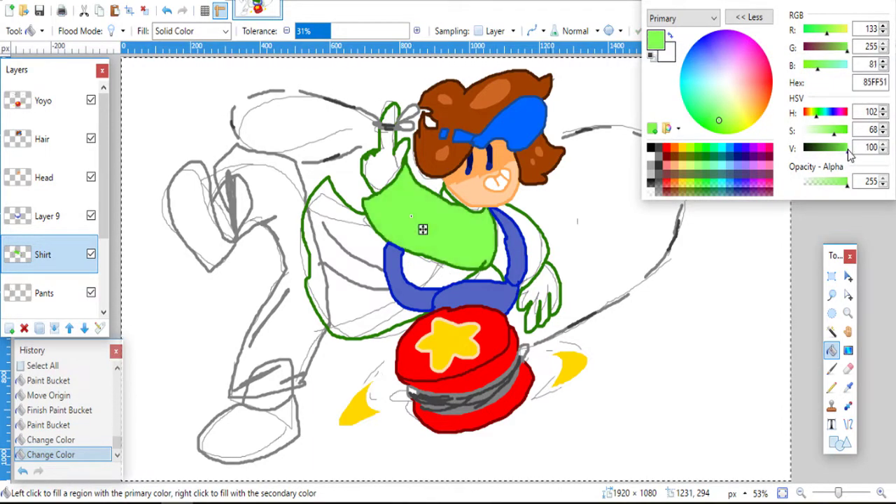
left_click(540, 241)
left_click(445, 197)
left_click(470, 203)
left_click(830, 149)
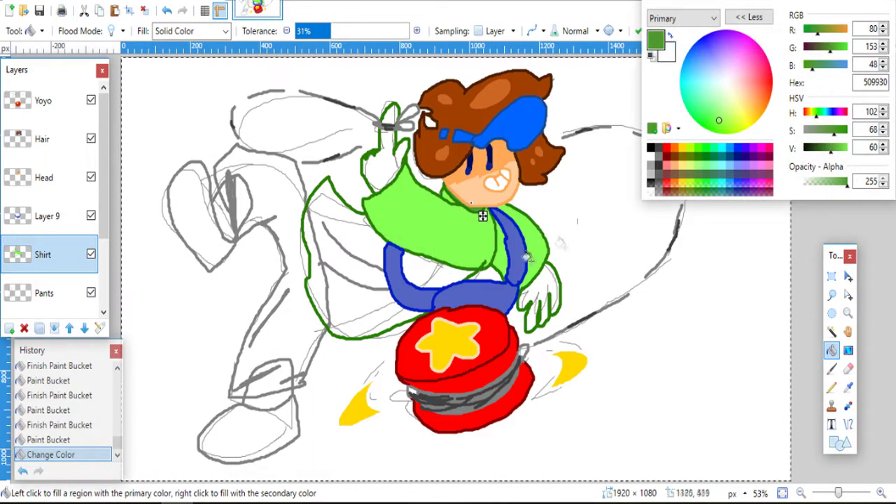
- Pick the light green from the shirt's shoulder and fill the rest of the shirt's body with it
left_click(848, 387)
left_click(534, 234)
left_click(832, 350)
left_click(367, 298)
left_click(546, 278)
key("ctrl+z")
left_click(356, 283)
- Draw shadow edges across the shirt's body and fill the fold and the lower hem with green 4FC41D
left_click(838, 149)
left_click(841, 132)
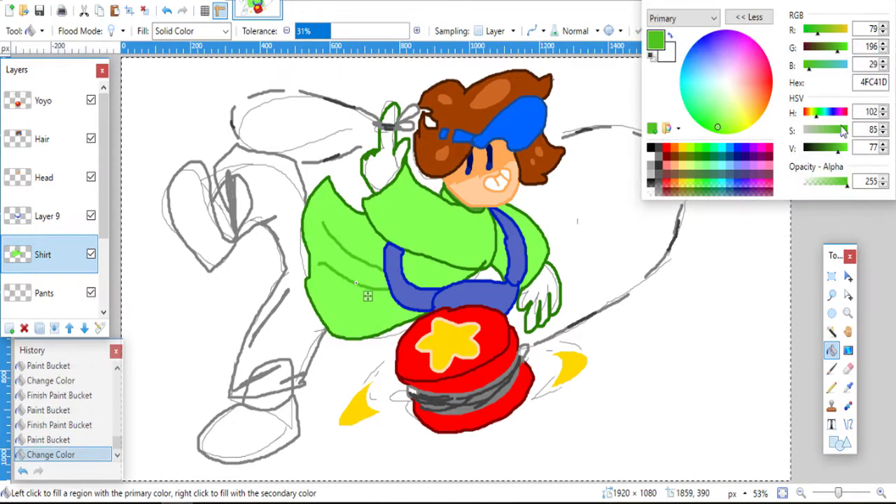
left_click(832, 369)
left_click_drag(329, 235, 328, 255)
left_click_drag(419, 313, 424, 313)
left_click(831, 352)
left_click(356, 326)
left_click(362, 273)
- Draw a shadow edge along the front sleeve and fill its lower part and the far shoulder with green 4FC41D
left_click(835, 371)
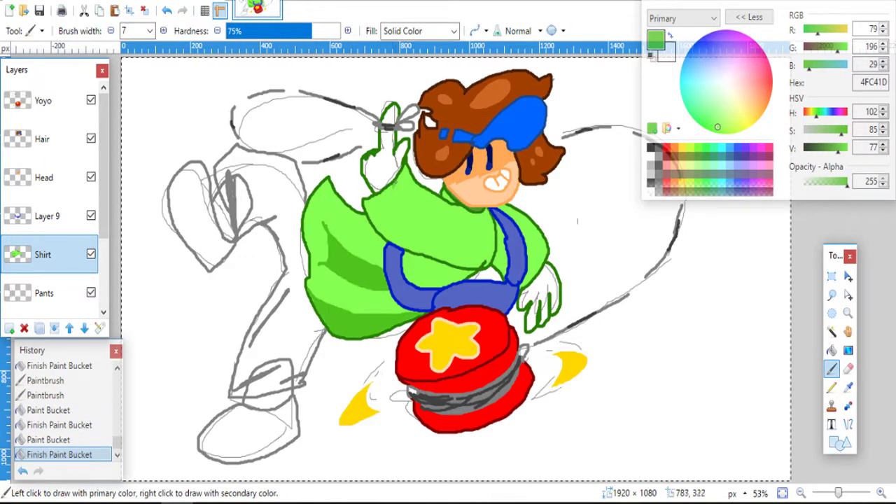
left_click_drag(492, 252, 494, 251)
left_click(831, 350)
left_click(401, 241)
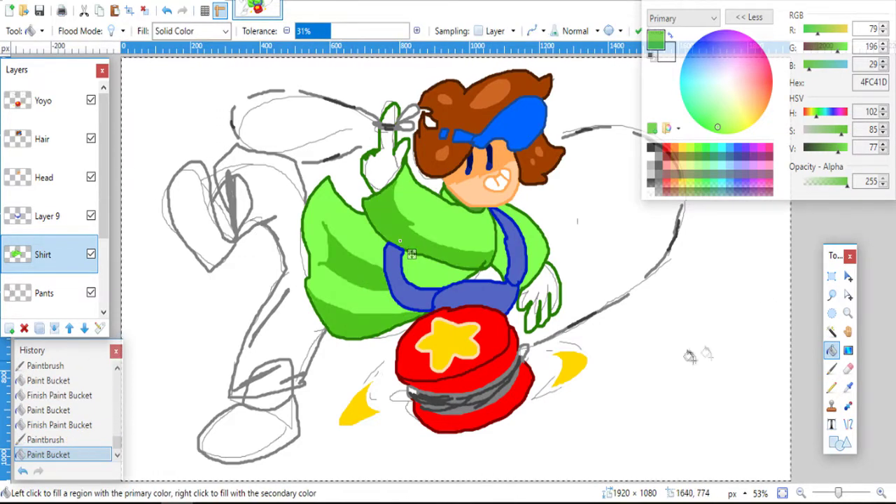
left_click(534, 242)
key("ctrl+a")
- Pick light green 85FF51, draw the edge of a lit area on the far shoulder and fill its upper part
left_click(832, 370)
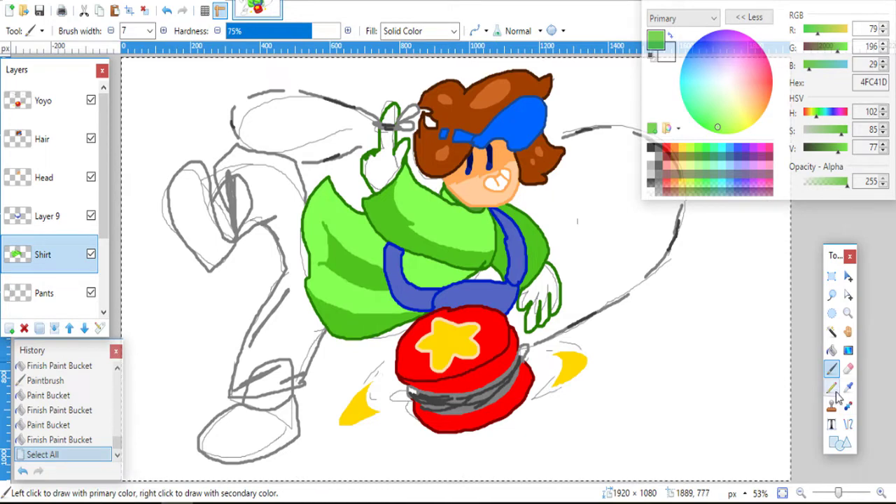
left_click(847, 388)
left_click(524, 228)
left_click(832, 370)
mouse_move(529, 246)
left_mouse_down()
mouse_move(535, 253)
mouse_move(509, 230)
mouse_move(511, 209)
left_mouse_up()
left_click(523, 246)
key("b")
left_click(832, 350)
left_click(523, 219)
key("ctrl+a")
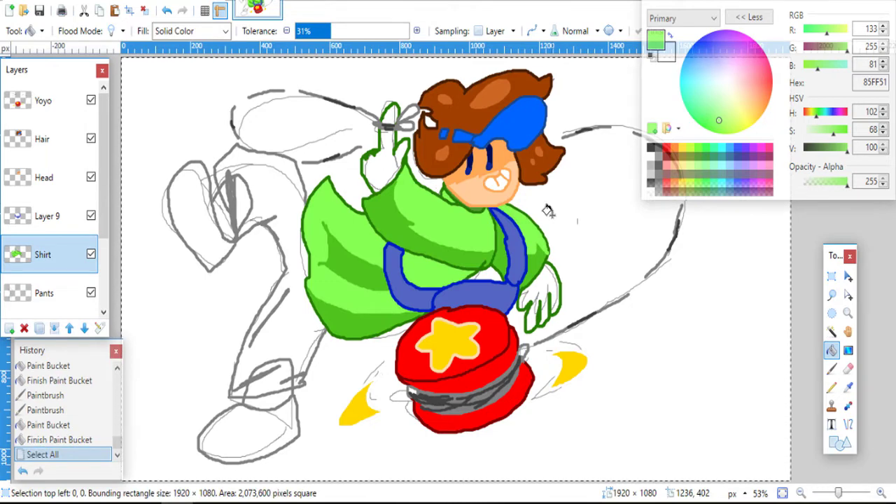
- Rename the backpack's layer as Bpack
left_click(47, 215)
left_click(100, 330)
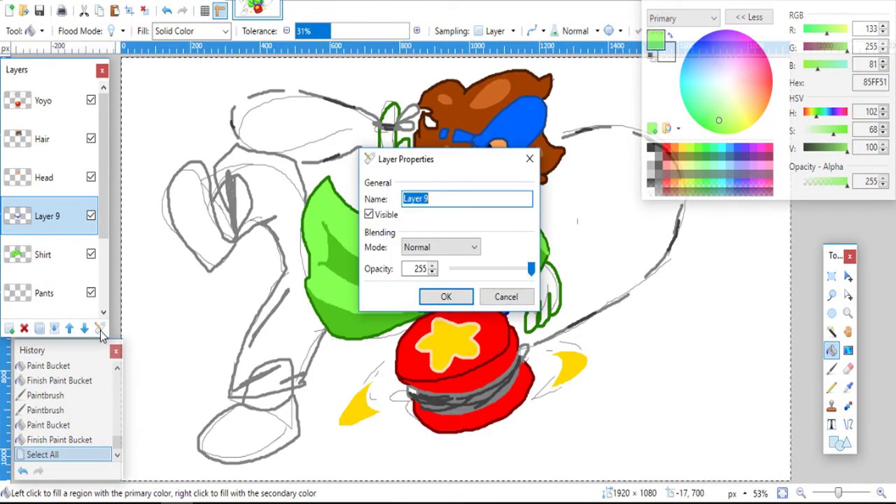
type("Bpack")
key("Return")
- Draw shadow edges on the backpack and both straps and fill the shaded areas with dark blue 3B4889
left_click(847, 389)
left_click(499, 283)
left_click(494, 292)
left_click_drag(836, 148, 828, 149)
left_click(831, 368)
left_click_drag(512, 294, 522, 241)
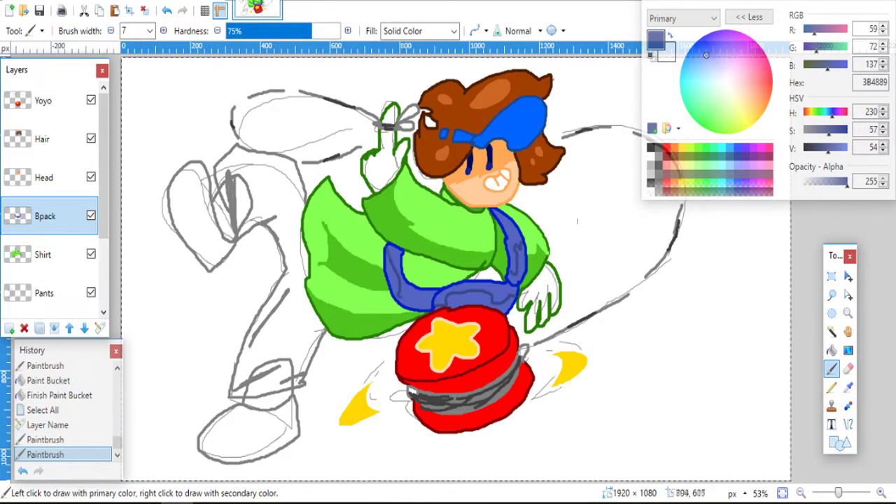
left_click_drag(402, 297, 427, 301)
left_click(832, 349)
left_click(522, 269)
left_click(483, 307)
left_click(415, 298)
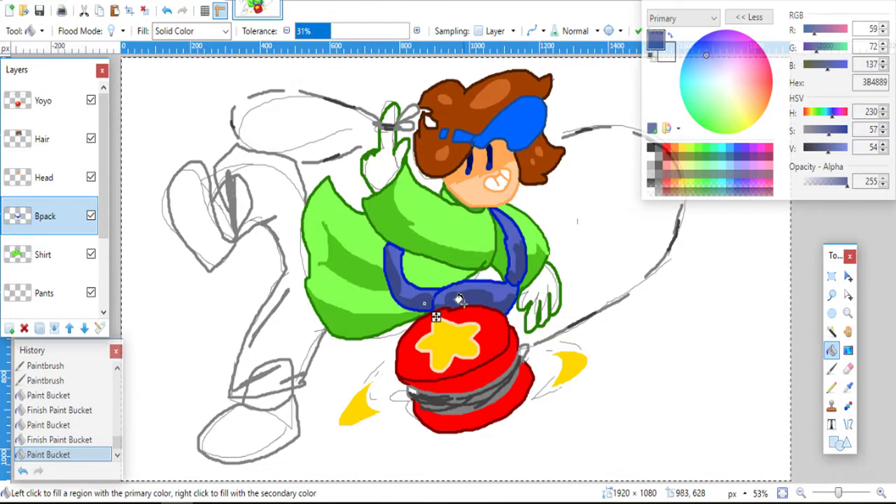
key("ctrl+a")
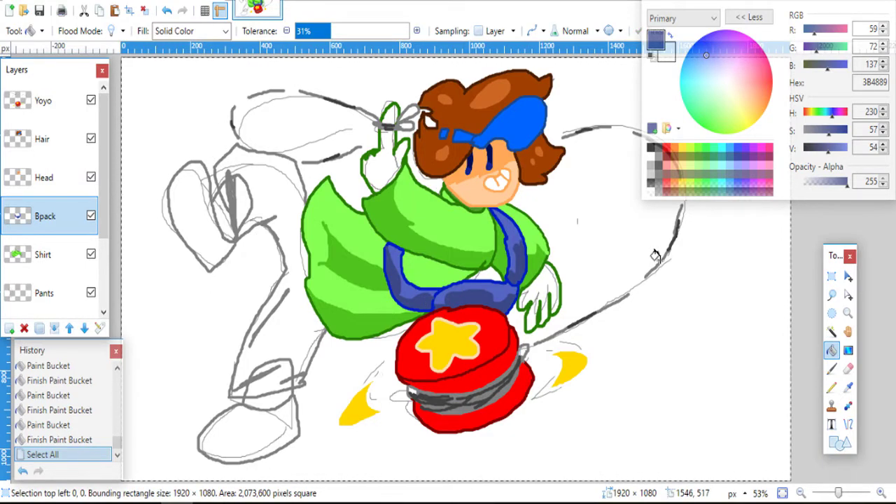
- Pick orange FFA856 from the face, close off the lower hand at the wrist on the Shirt layer and recolor its outline
left_click(848, 388)
left_click(498, 163)
left_click(44, 178)
left_click(498, 161)
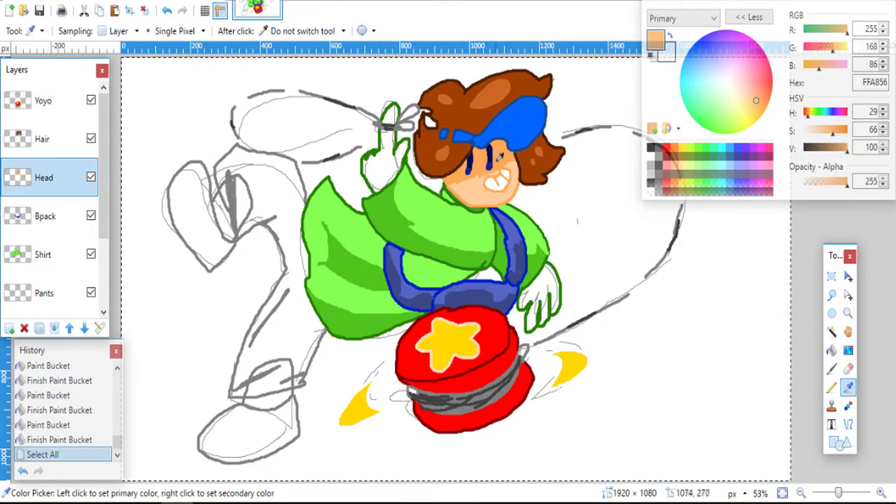
left_click(831, 369)
left_click(42, 254)
scroll(624, 252, "up", 3)
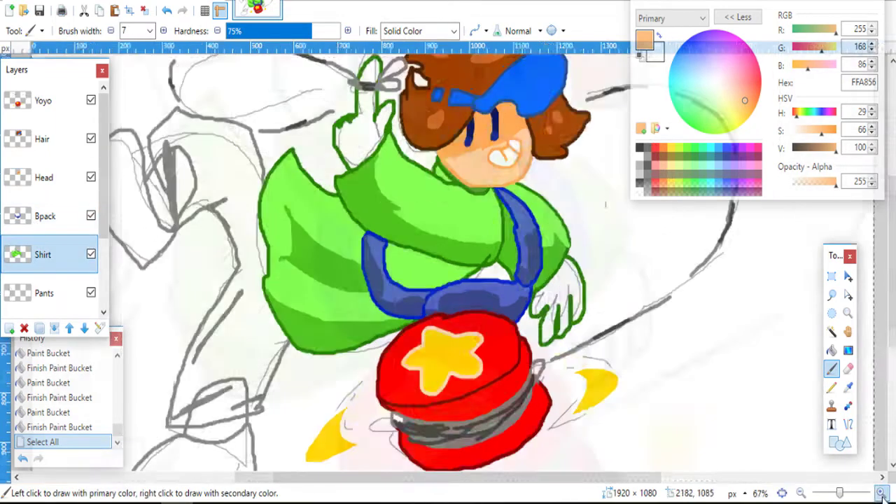
left_click(624, 257)
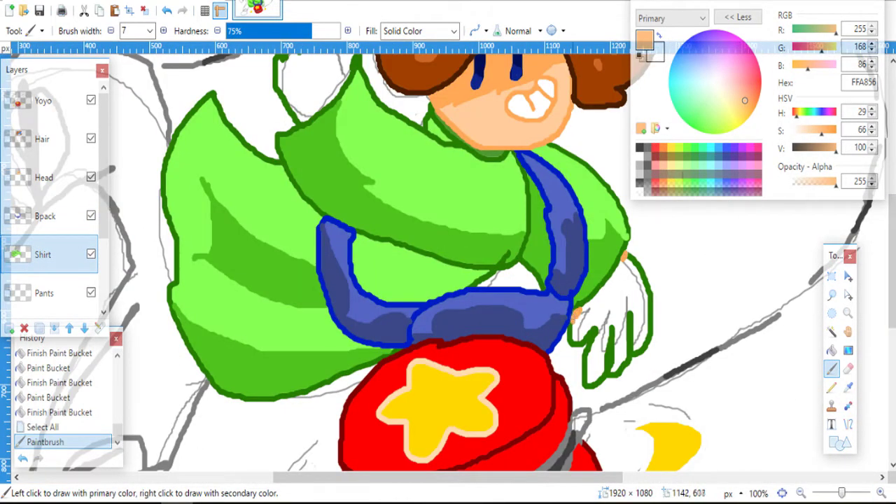
left_click_drag(573, 321, 571, 323)
left_click(831, 350)
left_click(611, 338)
- Separate the raised hand from the sleeve with short FFA856 strokes and recolor its outline with the same orange
left_click_drag(892, 319, 892, 238)
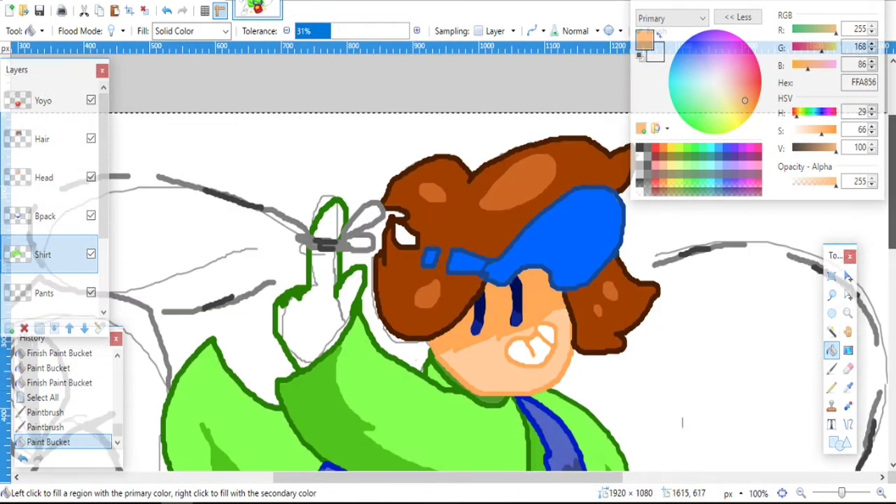
left_click(832, 369)
left_click_drag(352, 311, 355, 301)
left_click_drag(298, 367, 293, 356)
left_click(832, 350)
left_click(301, 296)
left_click_drag(892, 238, 891, 302)
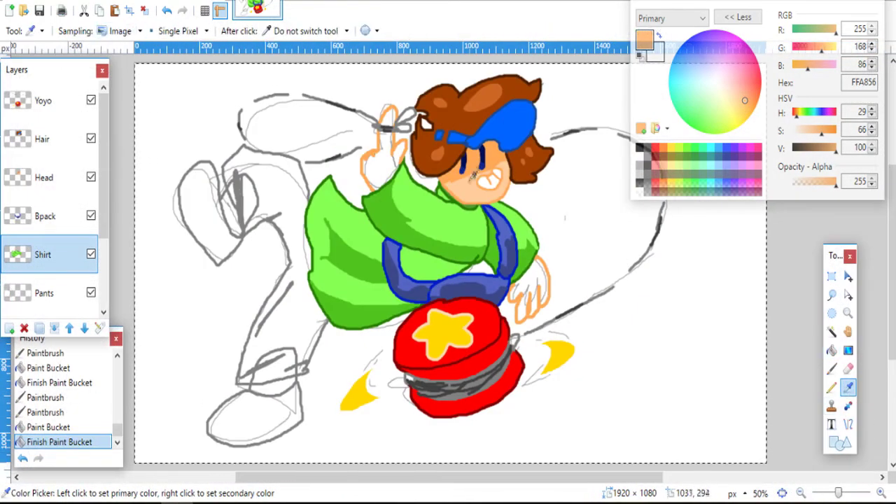
- Pick the light skin color FFCD9B from the face and fill both hands with it
left_click(473, 174)
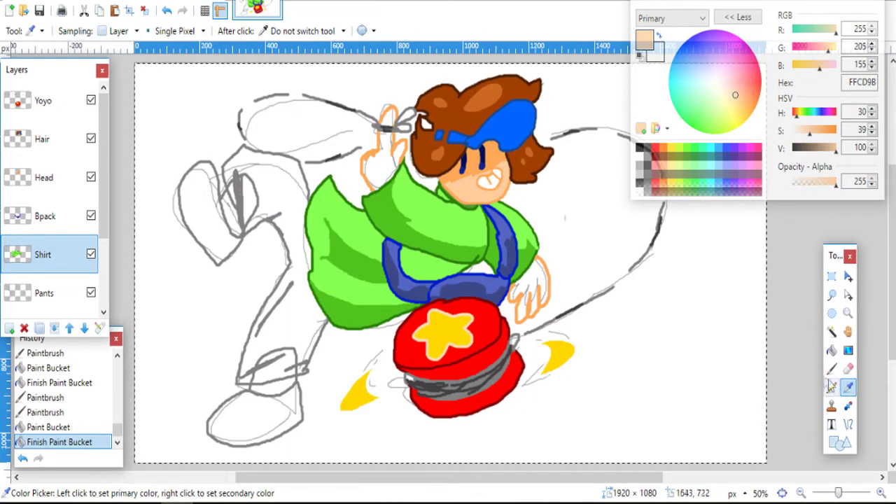
left_click(831, 350)
left_click(542, 296)
left_click(382, 157)
key("ctrl+a")
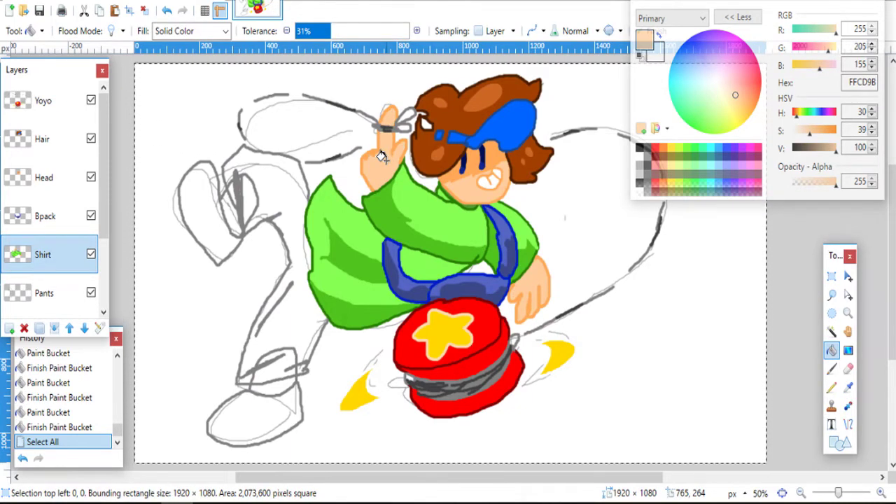
- Pick the headband's blues and recolor the outline on the Pants layer dark blue, with the fill sampling set to Layer
left_click(78, 299)
left_click(848, 387)
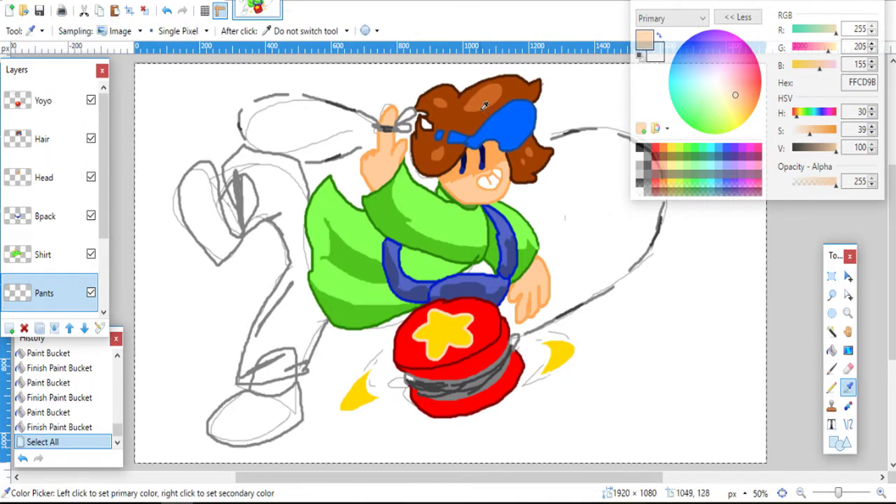
left_click(504, 120)
right_click(507, 123)
left_click(832, 350)
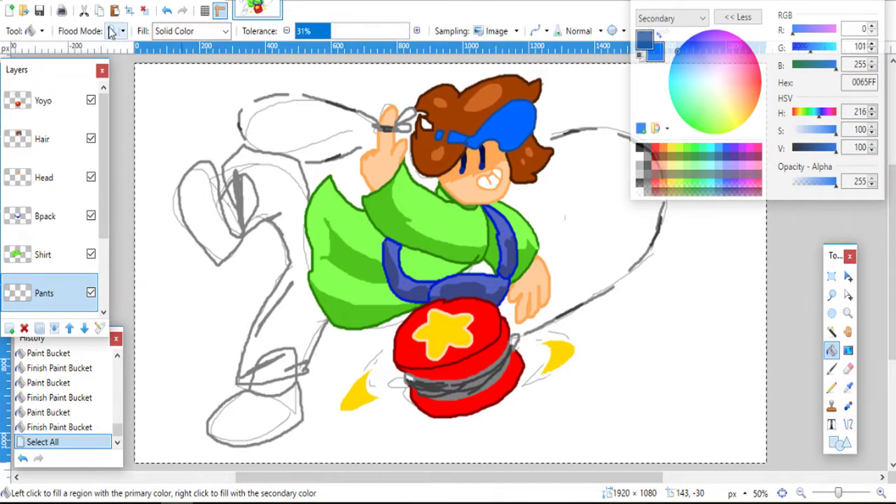
left_click(238, 184)
left_click(496, 31)
left_click(494, 46)
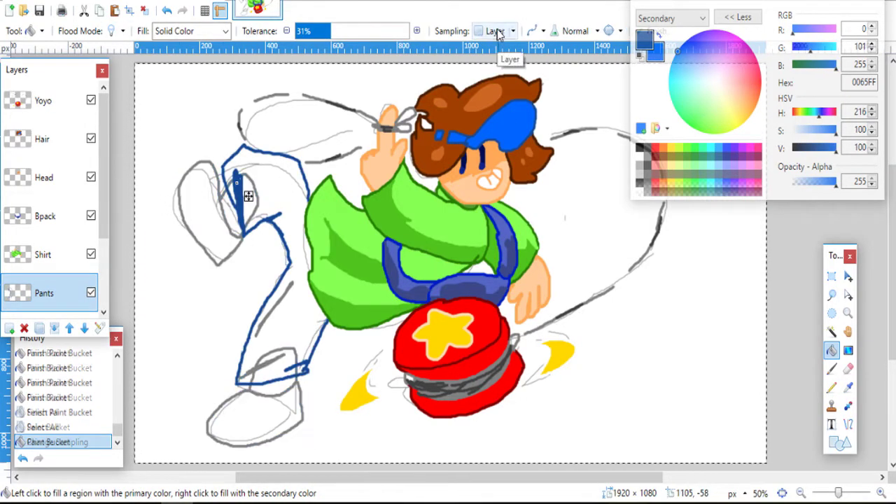
- Fill the pants with blue and mute the fill color to 296CD1
left_click(287, 195)
left_click(274, 305)
left_click(254, 361)
key("ctrl+a")
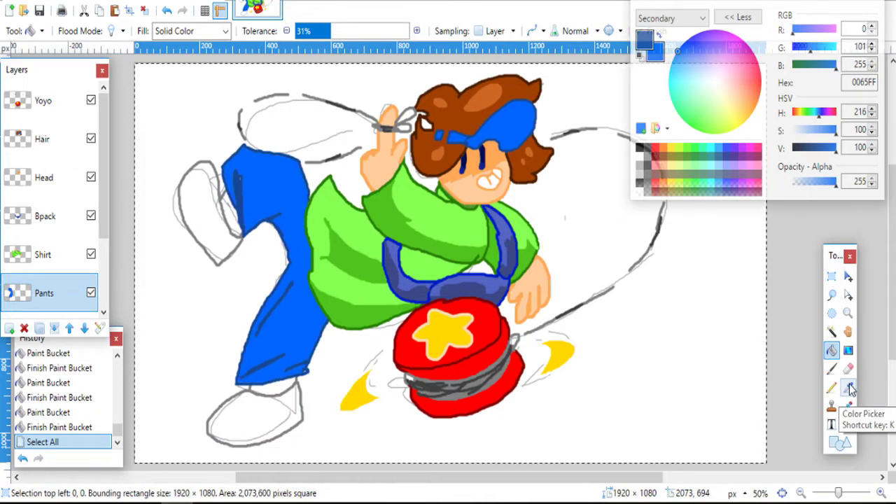
left_click(848, 387)
left_click(831, 350)
left_click_drag(834, 147, 811, 151)
left_click_drag(830, 132, 827, 133)
left_click(657, 54)
left_click(239, 198)
key("ctrl+z")
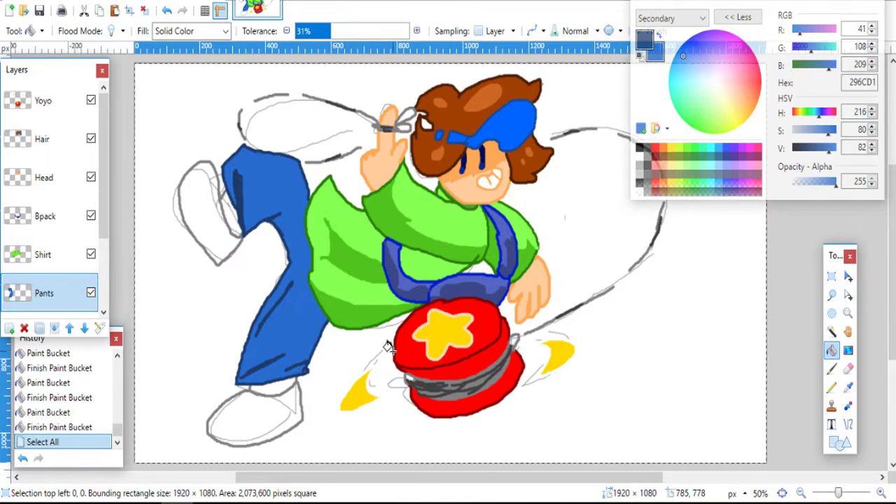
- Delete the rough sketch on Layer 2
left_click(831, 369)
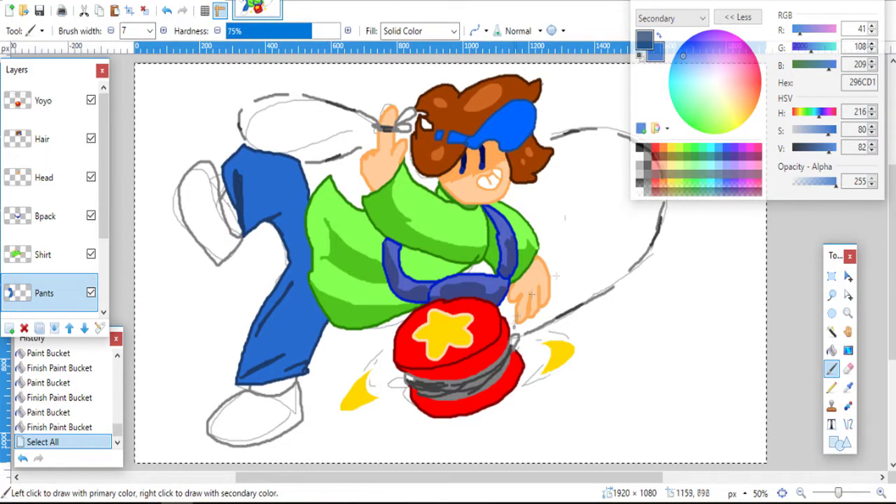
scroll(103, 233, "down", 3)
left_click(43, 223)
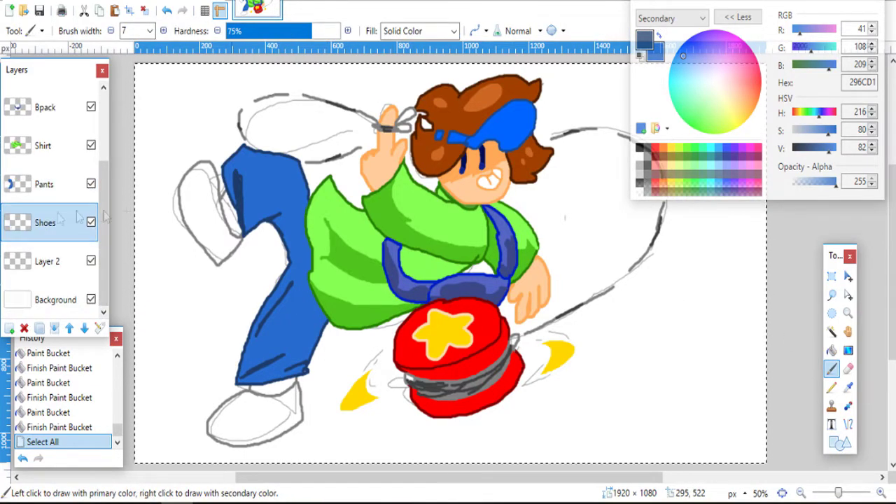
left_click(48, 261)
left_click(25, 329)
- Pick the skin colors from the raised hand and fill both ankles on the Shoes layer with the light skin tone
key("k")
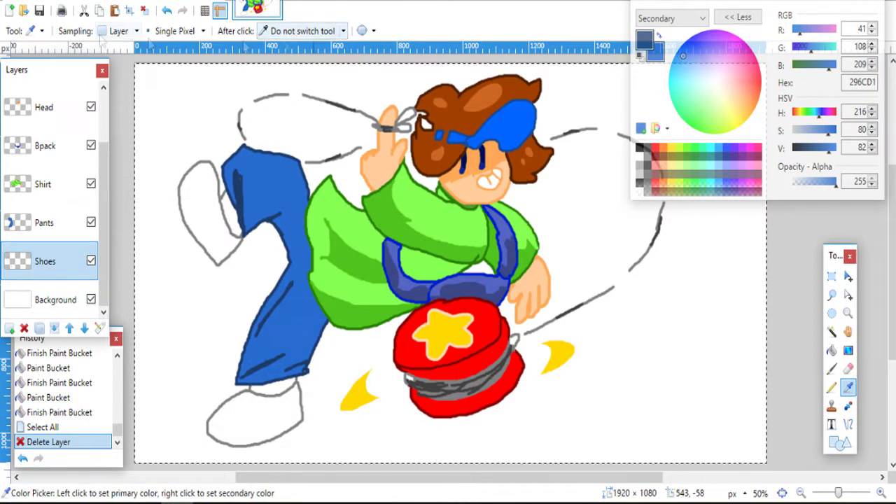
right_click(415, 140)
key("f")
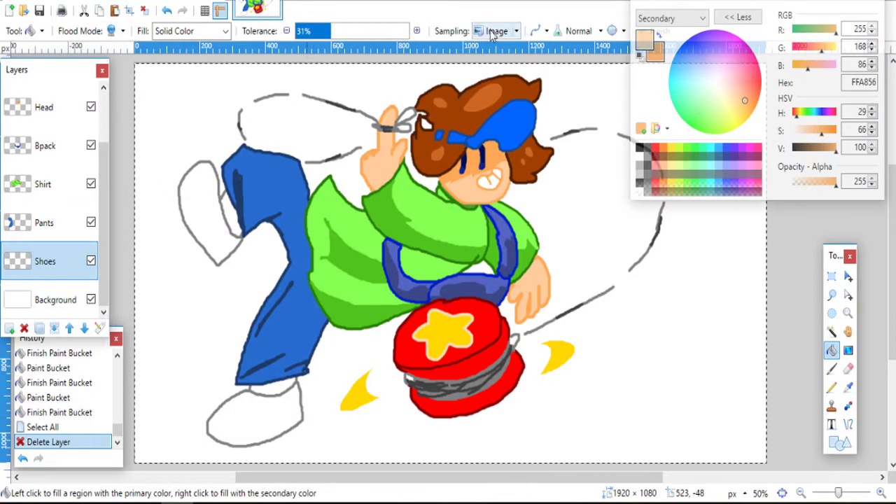
right_click(278, 389)
right_click(235, 213)
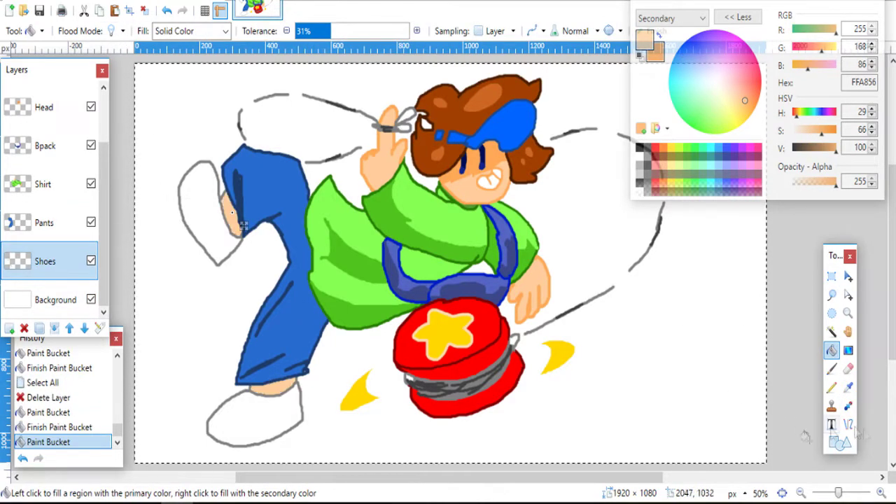
- Select the shoe line art with the Magic Wand and recolor the ankle outlines on both feet with orange FFA856
left_click(831, 369)
left_click(832, 332)
left_click(257, 398)
left_click_drag(257, 399, 263, 405)
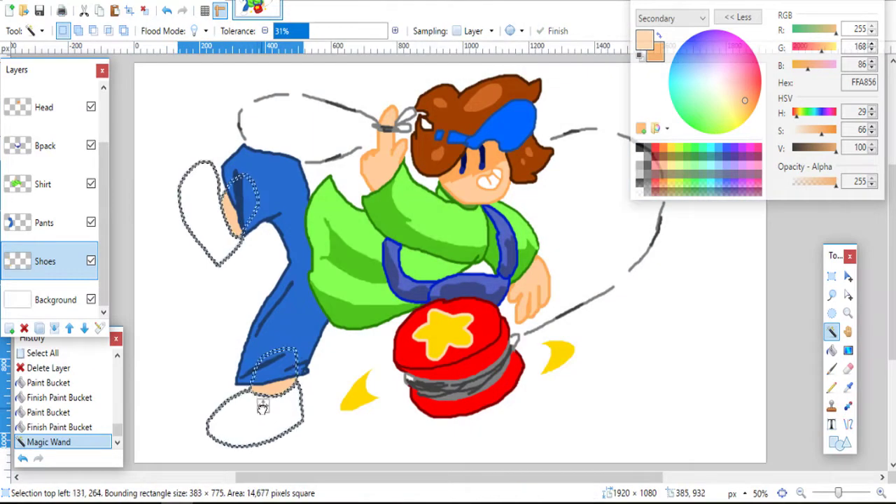
left_click(833, 369)
left_click_drag(300, 383, 249, 389)
mouse_move(223, 199)
left_mouse_down()
mouse_move(237, 235)
mouse_move(251, 213)
left_mouse_up()
left_click(832, 350)
left_click(246, 201)
left_click(276, 350)
left_click(257, 191)
key("ctrl+a")
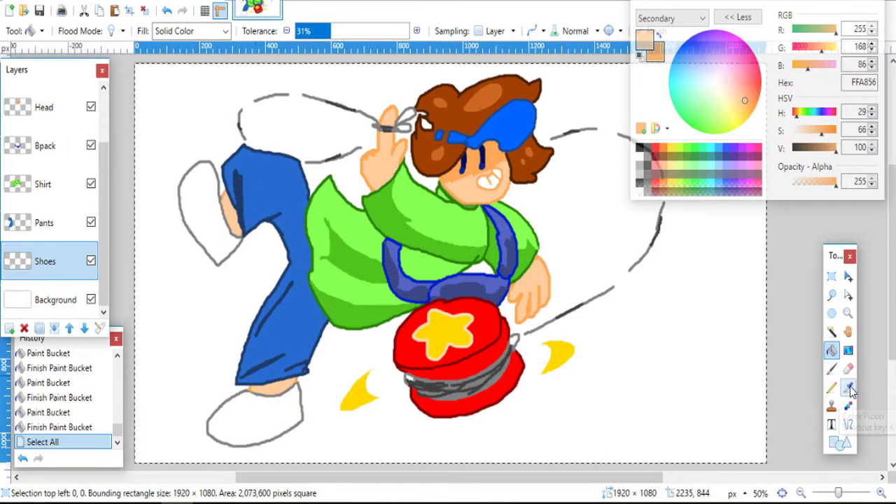
- Pick the brown tones from the hair and fill both shoes with A04000 and their outlines with darker brown 7F3300
left_click(667, 160)
key("k")
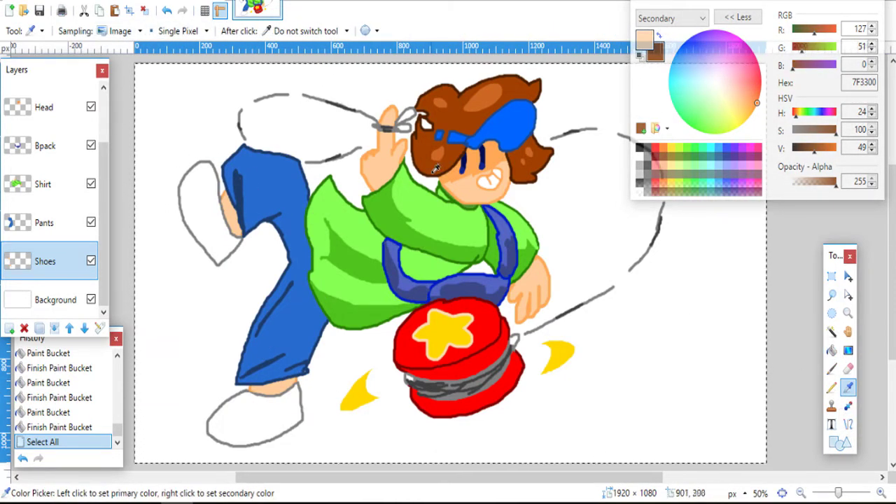
left_click(831, 350)
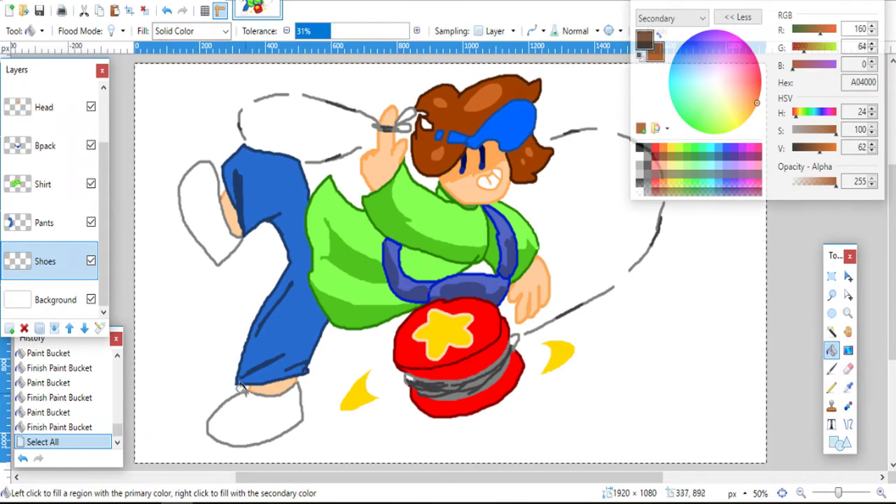
left_click(257, 402)
left_click(242, 242)
left_click(207, 219)
left_click(276, 428)
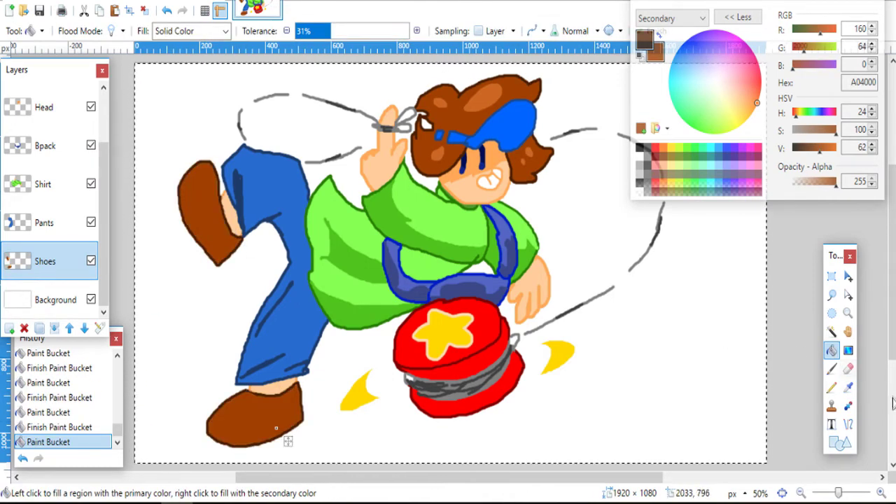
- Erase the toe half of the standing foot's shoe
key("s")
left_click_drag(191, 372, 254, 449)
key("Delete")
- Try redrawing the standing shoe's toe with a short rounded brown outline and filling it
key("b")
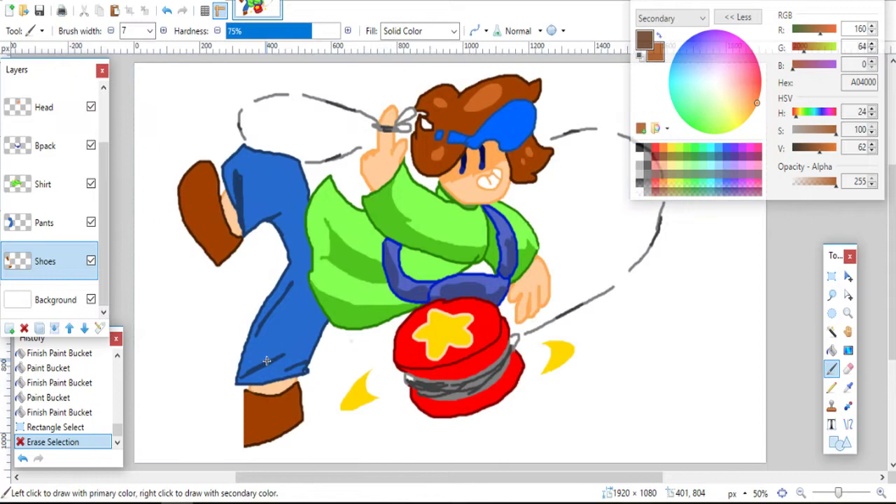
left_click_drag(227, 447, 246, 446)
left_click(832, 350)
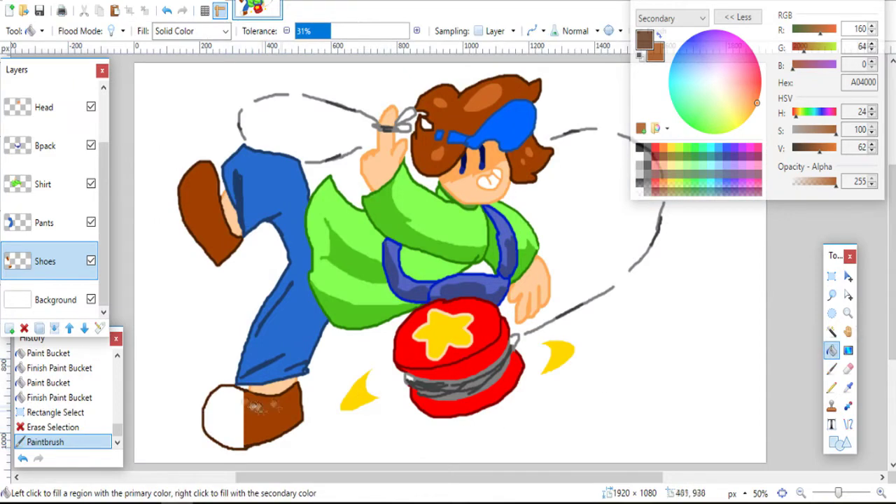
left_click(232, 404)
key("ctrl+z")
key("ctrl+z")
- Try a longer, larger toe outline on the standing shoe and fill it with brown
key("b")
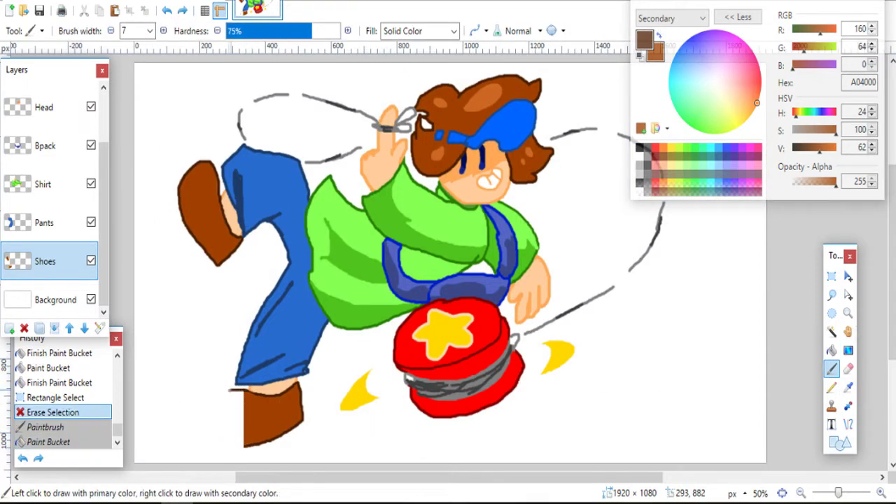
left_click_drag(228, 451, 249, 443)
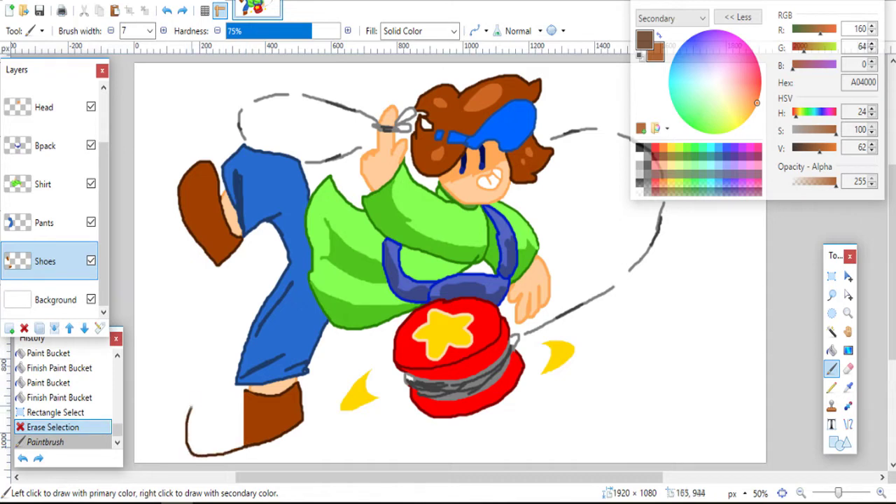
key("ctrl+y")
left_click(832, 350)
left_click(211, 439)
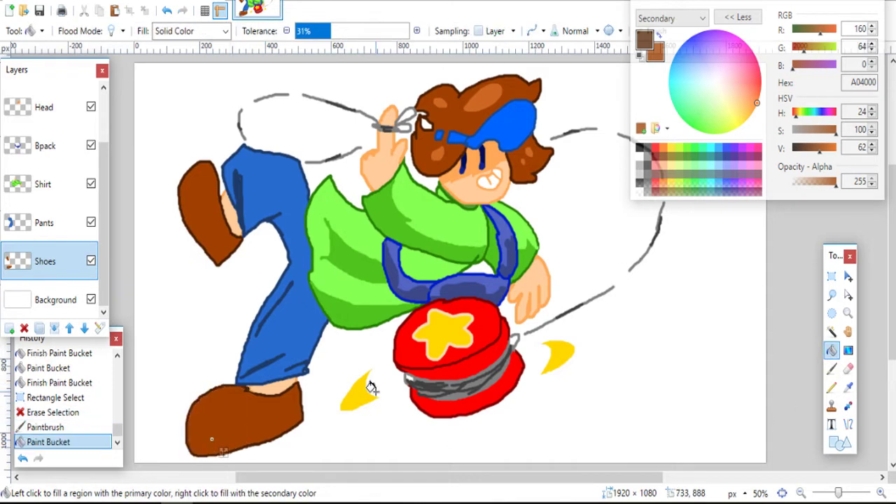
key("ctrl+z")
key("ctrl+z")
key("ctrl+z")
- Erase the bottom part of the standing foot's shoe, keeping only a strip around the ankle
key("b")
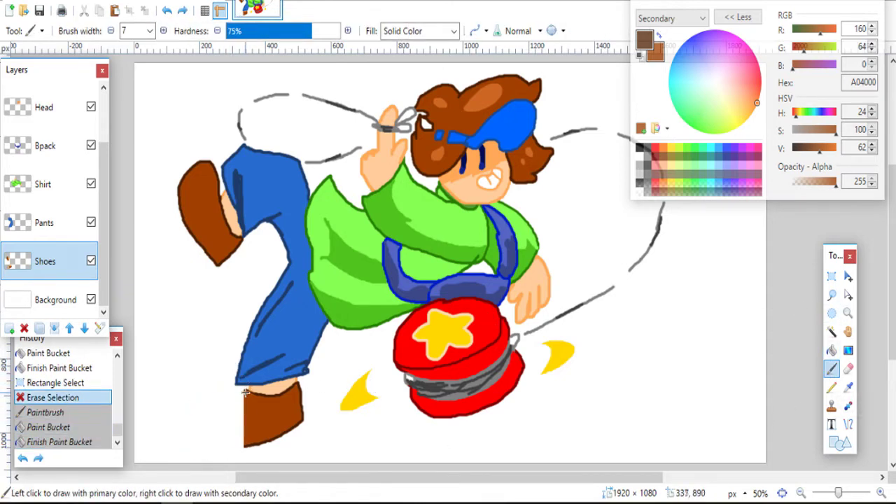
left_click(832, 276)
left_click_drag(236, 424, 329, 451)
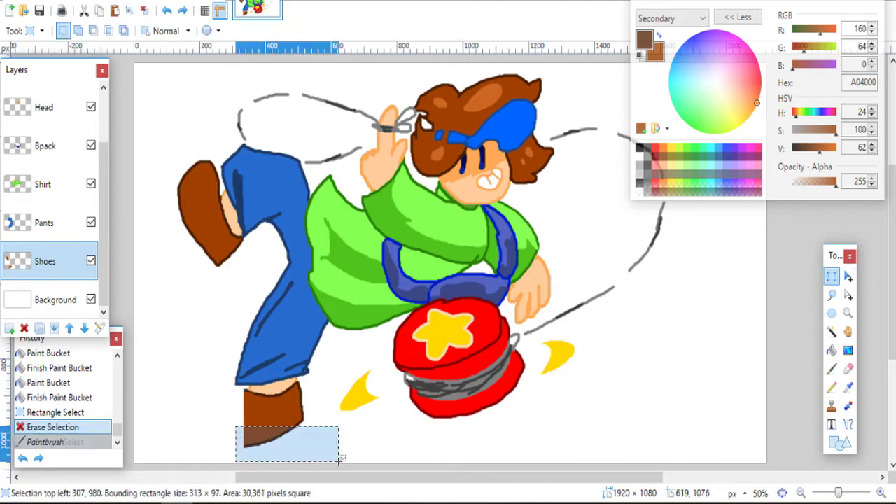
left_click_drag(210, 403, 330, 452)
key("Delete")
- Paint a new outline for the standing shoe with a rounded toe and a separate visible sole
left_click(833, 369)
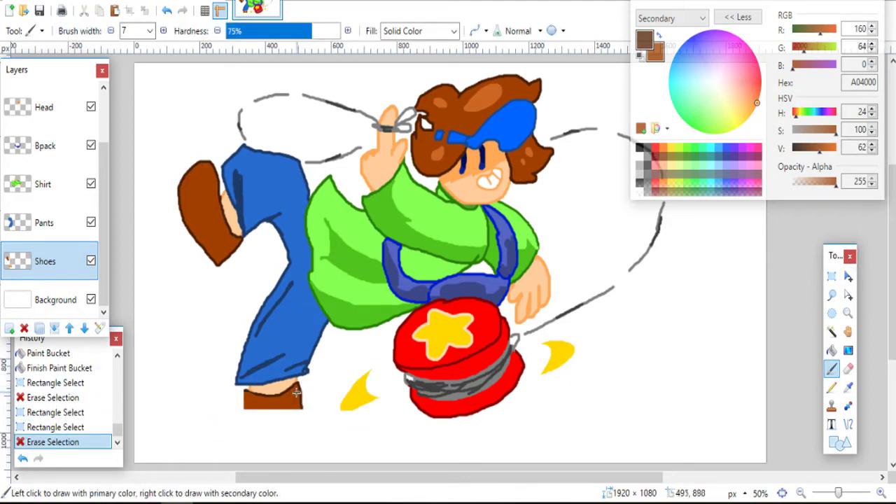
left_click_drag(227, 415, 308, 414)
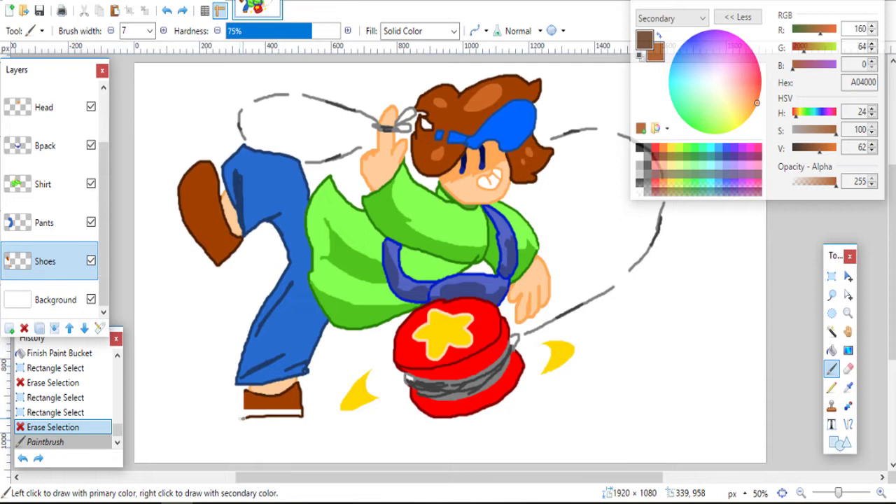
left_click_drag(256, 440, 307, 417)
left_click_drag(205, 417, 211, 439)
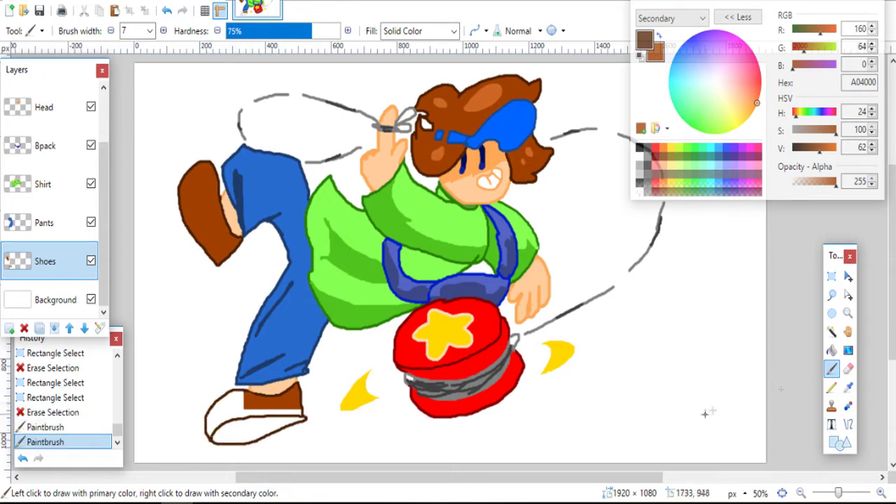
- Fill the redrawn shoe's upper with brown and its sole with dark brown
left_click(831, 350)
left_click(282, 423)
right_click(221, 420)
- On the Pants layer, pick up the pants' blue tones and erase the bottom edge of the standing leg's cuff
left_click(848, 387)
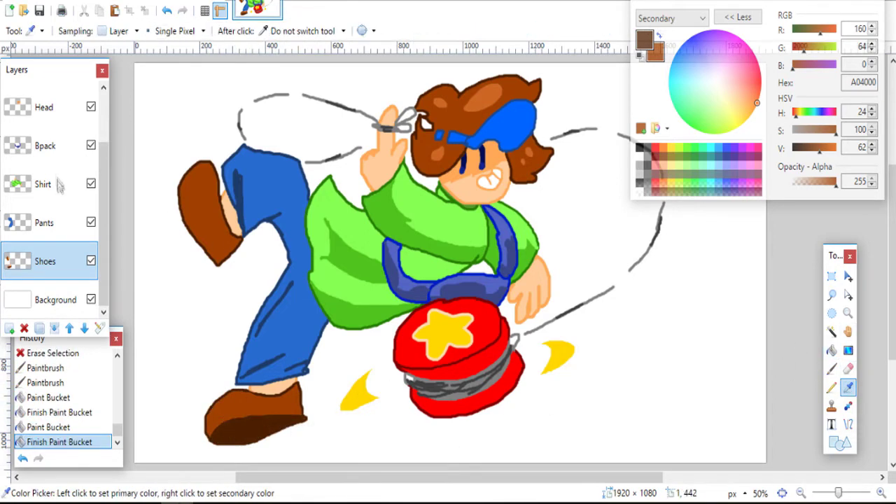
left_click(46, 227)
left_click(270, 362)
right_click(287, 355)
key("s")
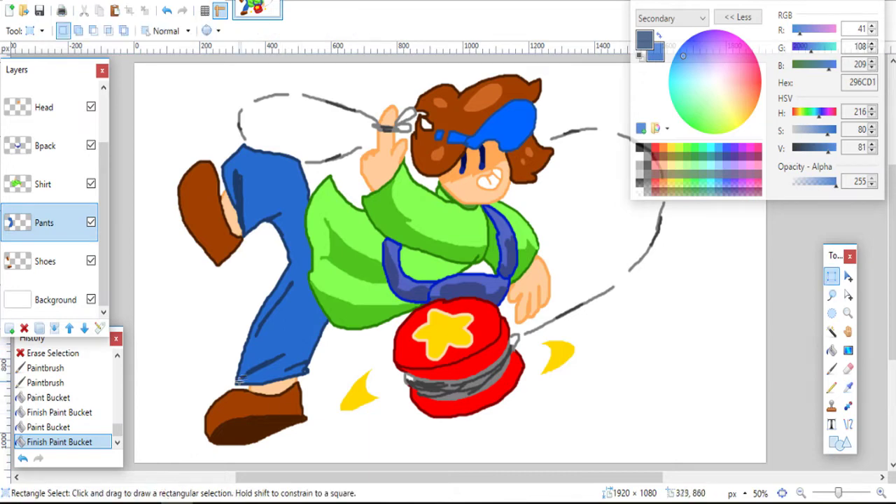
left_click_drag(312, 389, 259, 382)
left_click(253, 376)
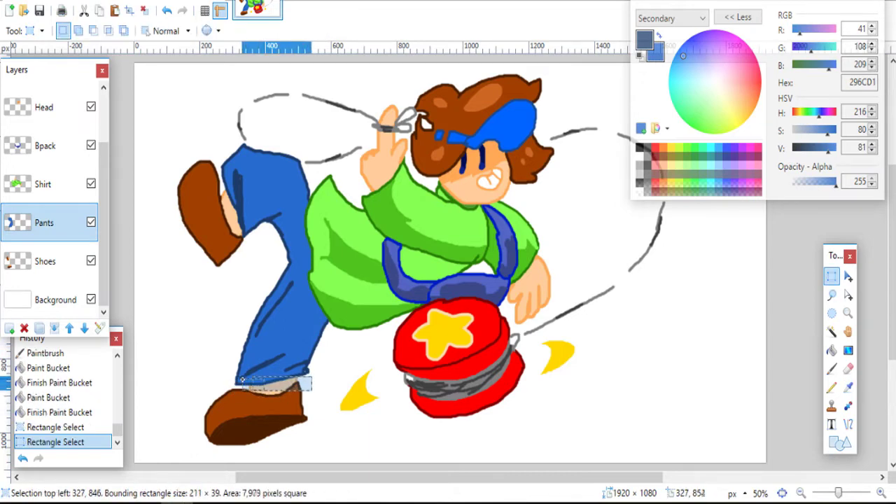
key("Delete")
- Repaint the bottom hem of the standing leg's cuff in the pants' blues with the Paintbrush
key("b")
left_click_drag(239, 382, 303, 378)
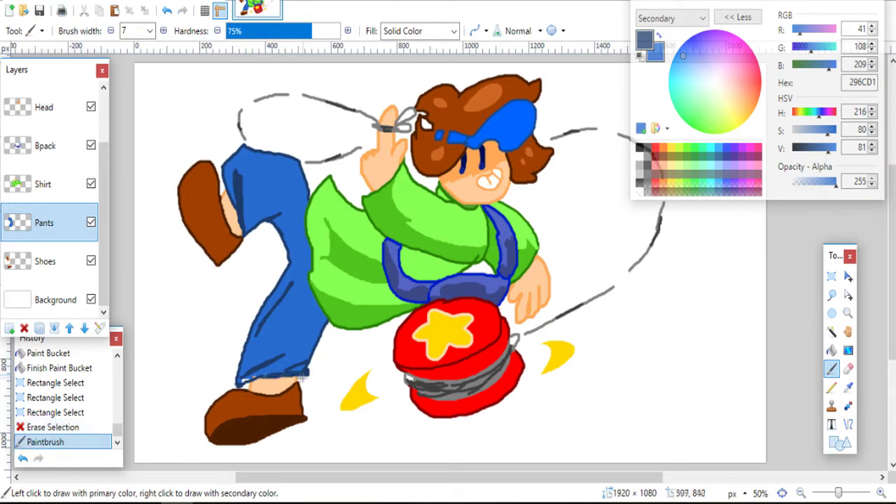
left_click(298, 376)
left_click(298, 376)
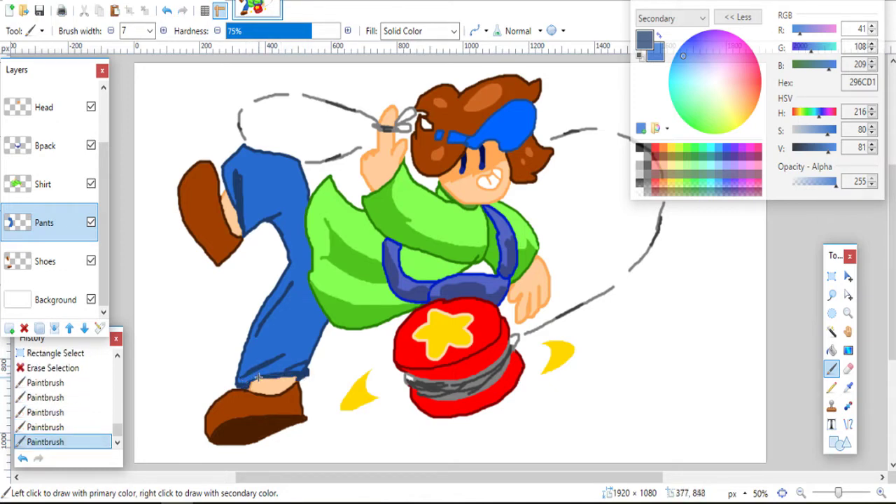
left_click_drag(253, 381, 286, 375)
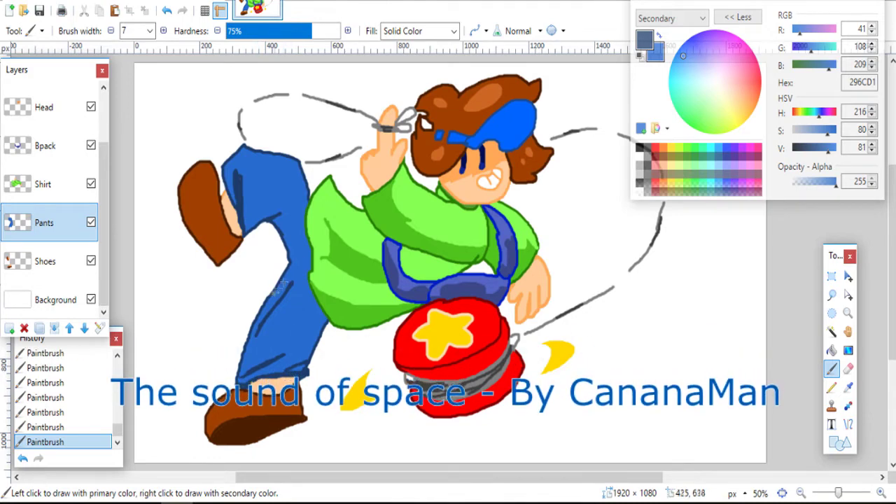
- Separate the standing leg from the rest of the pants and shade it with darker blue 2156A5, using 13% fill tolerance
left_click(848, 393)
left_click(300, 321)
left_click_drag(828, 149, 822, 150)
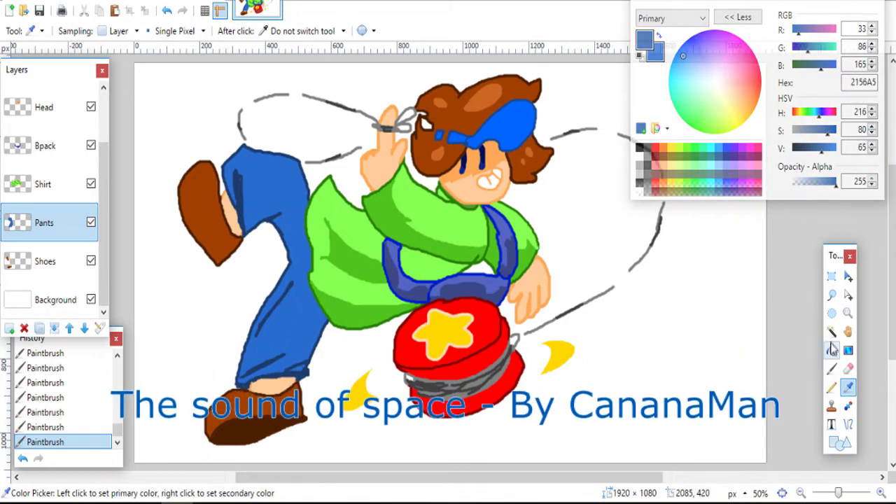
left_click(832, 332)
left_click(264, 327)
left_click(831, 369)
left_click_drag(290, 265, 369, 324)
left_click(831, 351)
left_click(292, 310)
left_click(311, 31)
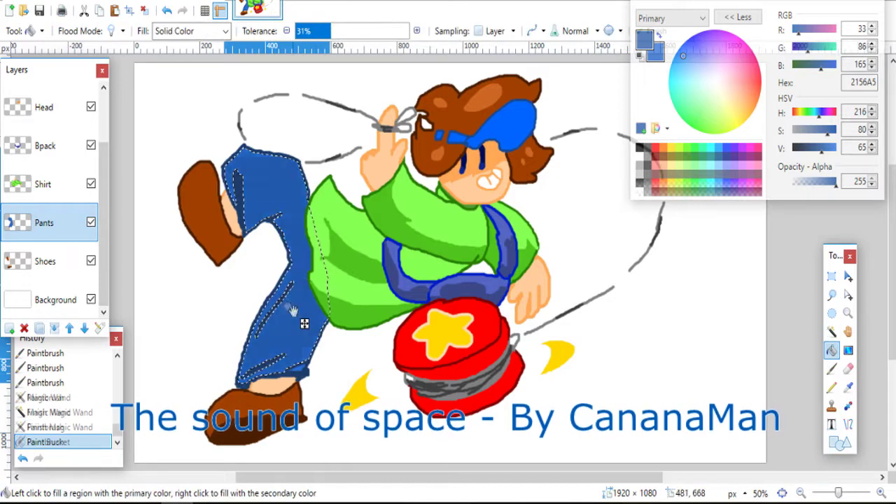
key("ctrl+a")
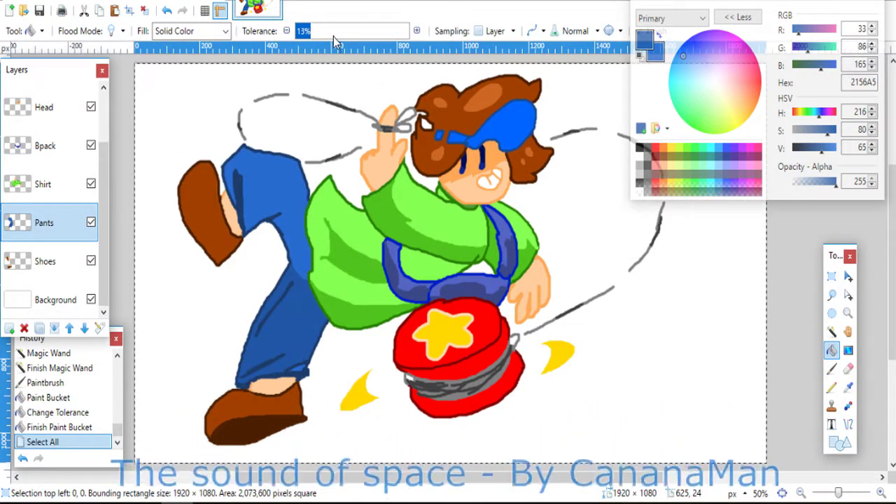
- Select the lower end of the standing pant leg, widen it slightly to 579 × 265 pixels and move it up
left_click(831, 277)
left_click_drag(330, 448, 145, 349)
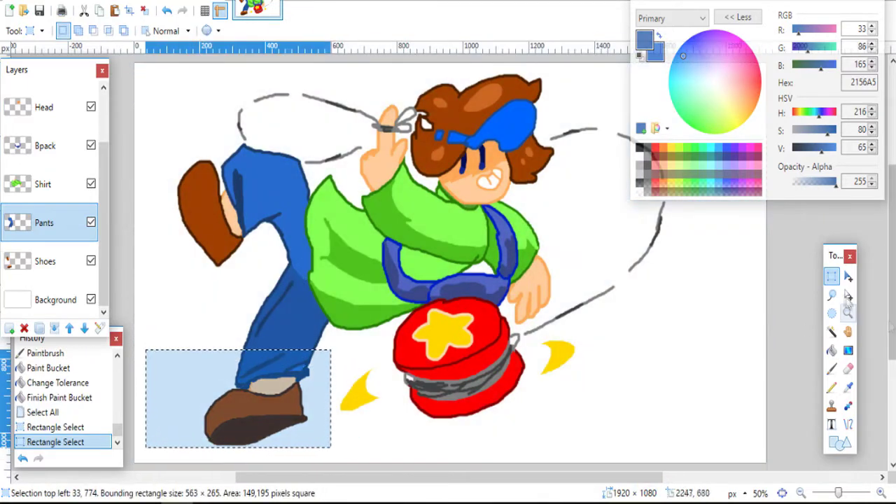
left_click(848, 276)
left_click_drag(267, 406, 323, 391)
left_click_drag(335, 387, 321, 387)
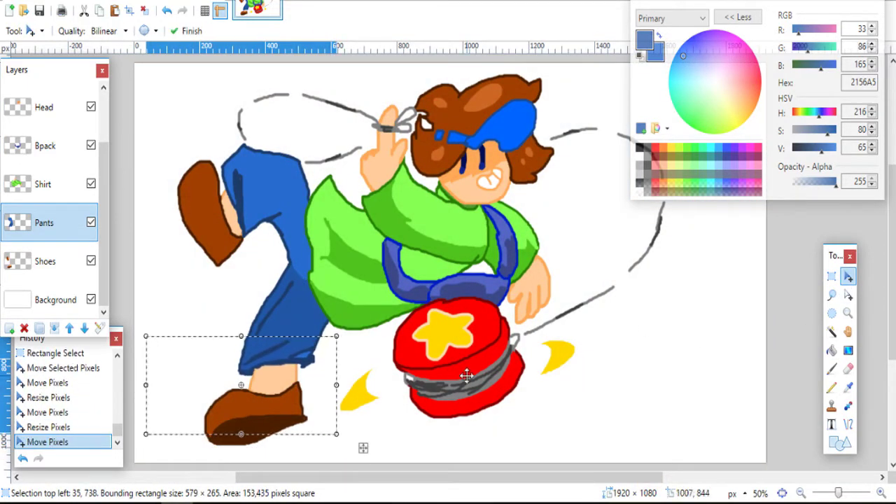
key("ctrl+a")
- Select the standing foot on the Shoes layer and move it up to meet the shortened pant leg
key("s")
left_click(45, 262)
left_click_drag(160, 316, 336, 460)
key("m")
left_click_drag(287, 401, 289, 391)
key("ctrl+a")
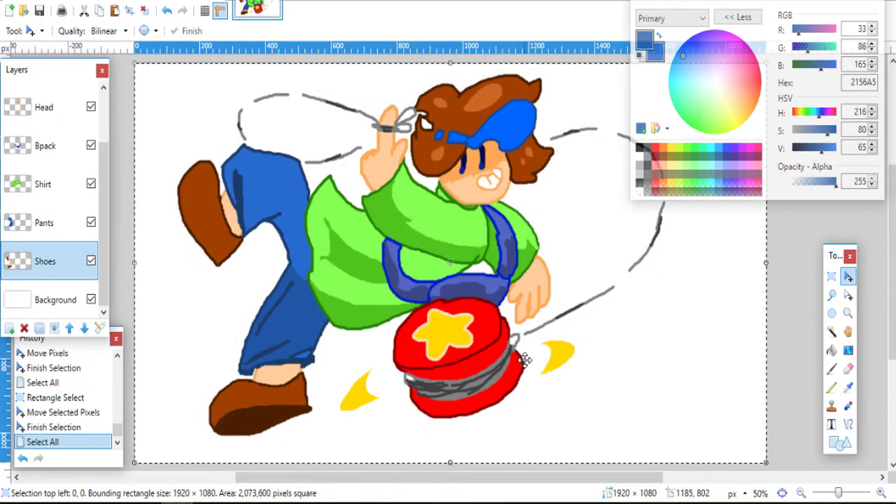
- Fill the outer edge of the standing leg's cuff on the Pants layer with dark blue 2156A5
key("f")
left_click(45, 223)
left_click(312, 365)
key("ctrl+a")
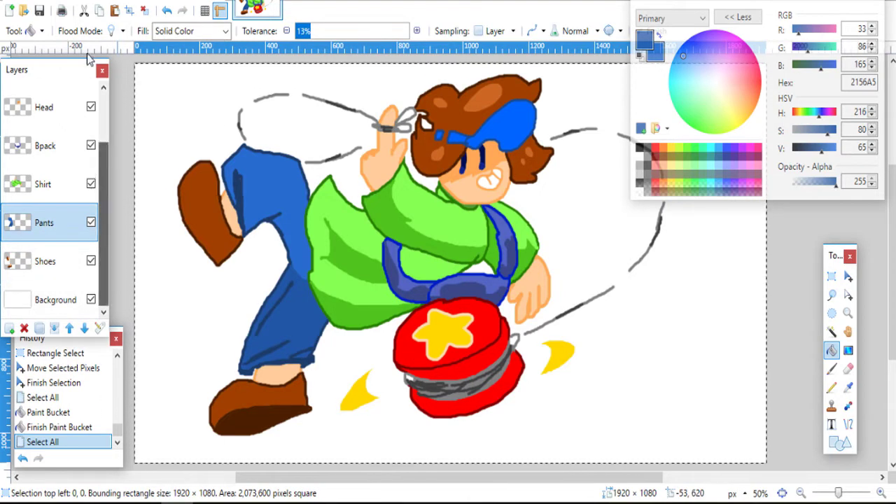
- Reset the drawing colors to black and white and make the Yoyo layer active
left_click(736, 15)
left_click(757, 56)
left_click_drag(105, 210, 104, 112)
left_click(56, 105)
- Save the drawing to a file
key("ctrl+s")
type("Van t")
left_click(339, 294)
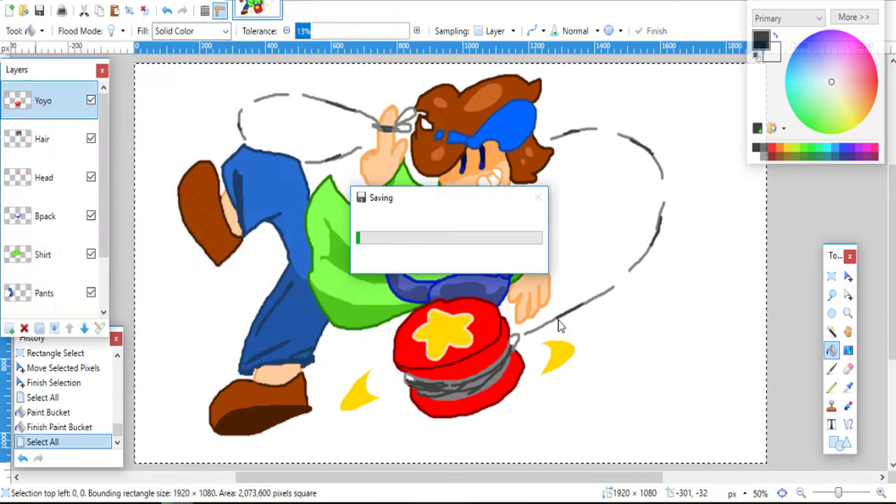
- Add a new layer above Yoyo and name it SmashSplash
left_click(831, 368)
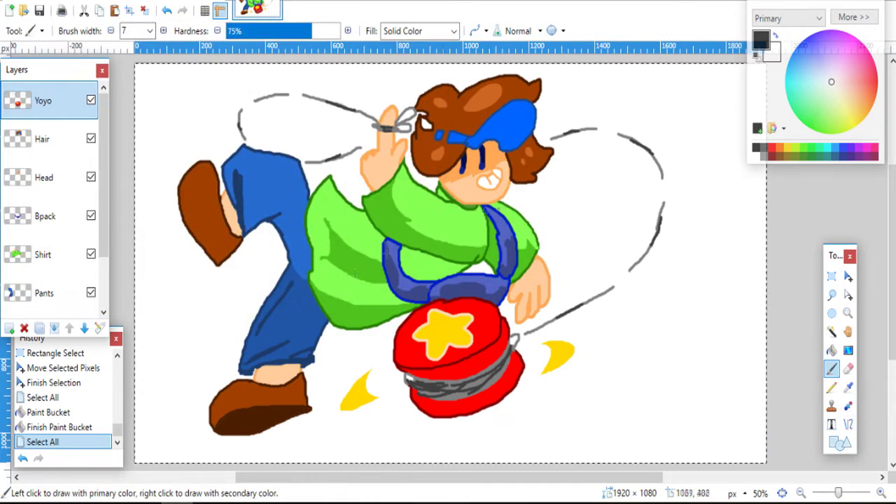
key("ctrl+shift+n")
key("F4")
type("SmashSplash")
key("Return")
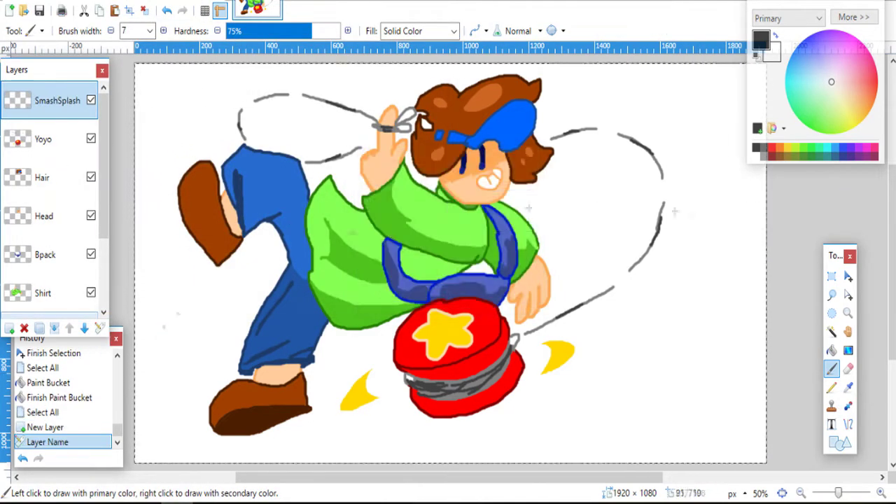
- Paint a black outline of a large splash shape running from behind the torso to the canvas's right edge
left_click_drag(806, 6, 826, 9)
left_click_drag(712, 255, 676, 285)
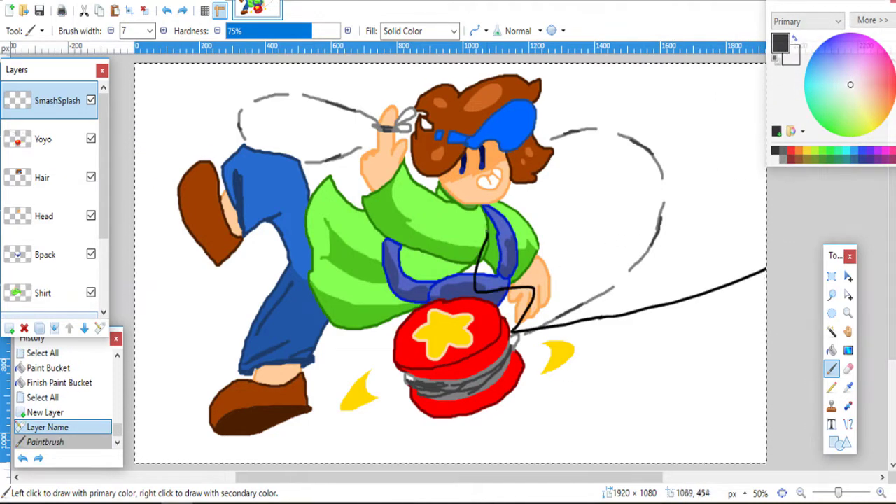
left_click_drag(489, 212, 490, 212)
- Move the SmashSplash layer down the stack until it sits directly above Background
left_click(84, 327)
left_click(84, 328)
left_click(84, 327)
left_click(84, 327)
left_click(84, 328)
left_click(84, 328)
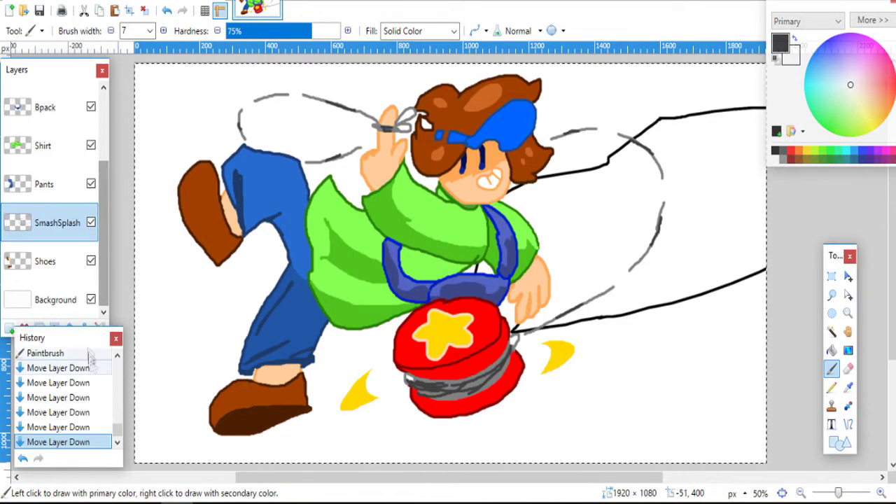
left_click(84, 326)
- Fill the splash shape with solid black and apply the Oil Painting effect to it
key("f")
left_click(678, 219)
left_click(830, 371)
left_click(209, 0)
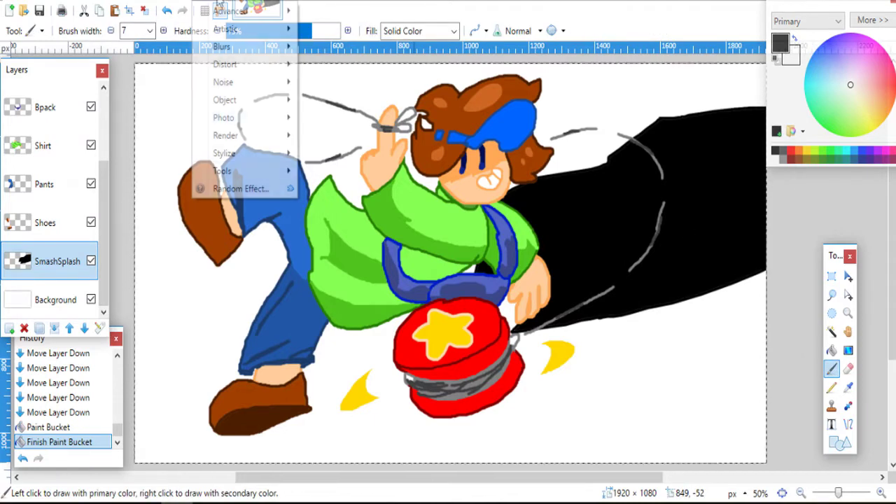
mouse_move(276, 154)
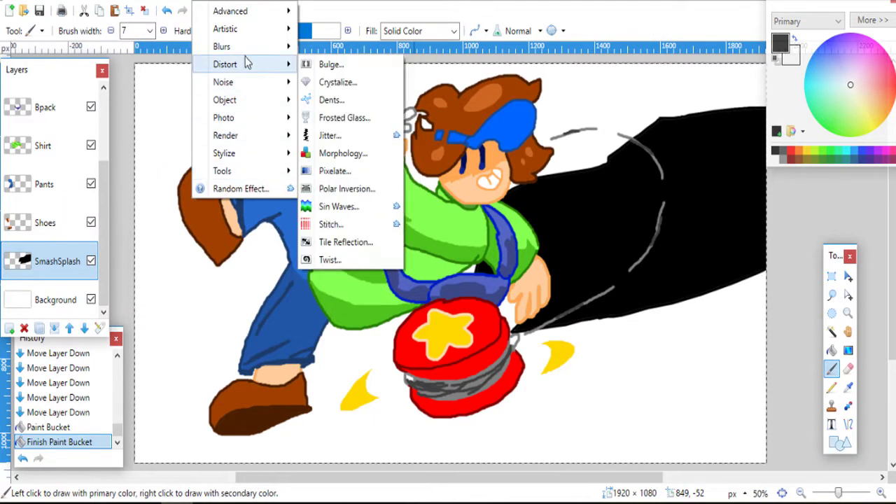
left_click(343, 46)
- Apply the Splatter effect to the black splash shape with anti-alias and smoothing enabled
left_click(208, 1)
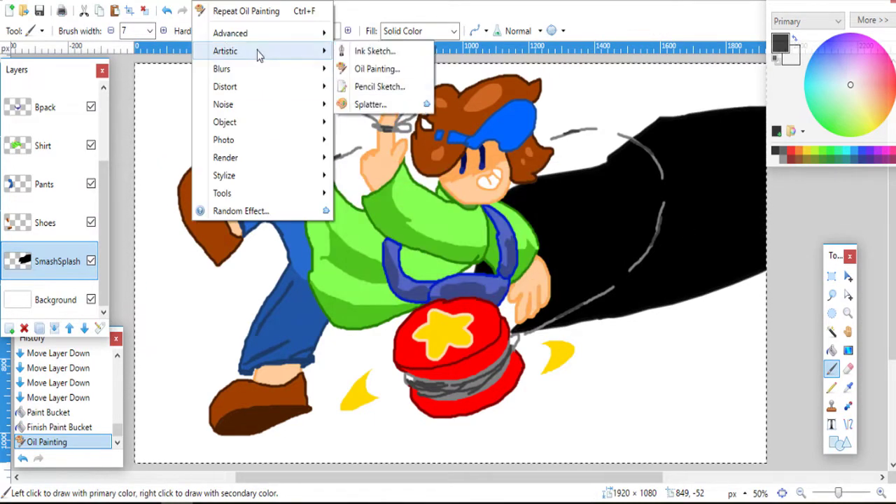
left_click(371, 196)
left_click_drag(532, 474, 805, 476)
left_click(384, 2)
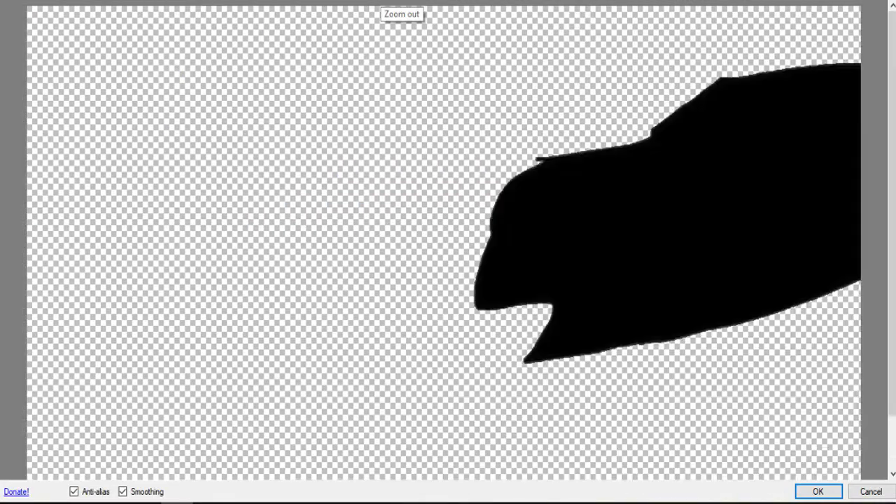
left_click(384, 1)
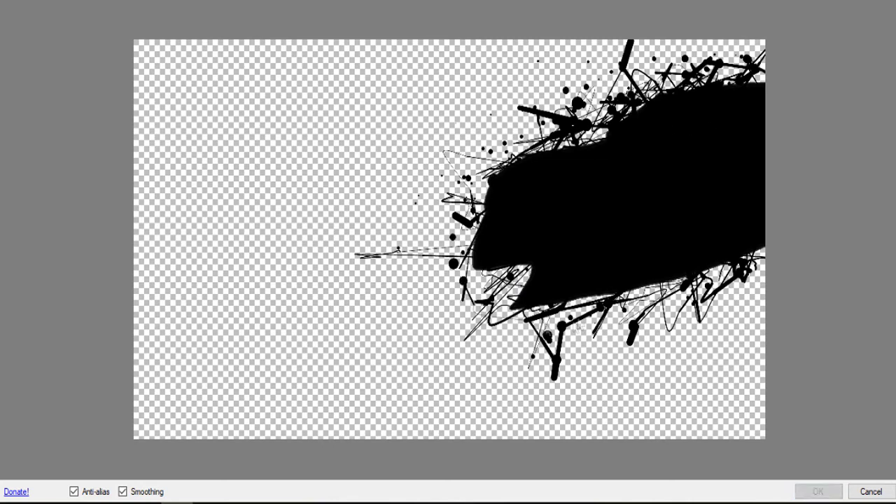
mouse_move(530, 204)
left_mouse_down()
mouse_move(536, 246)
mouse_move(660, 246)
left_mouse_up()
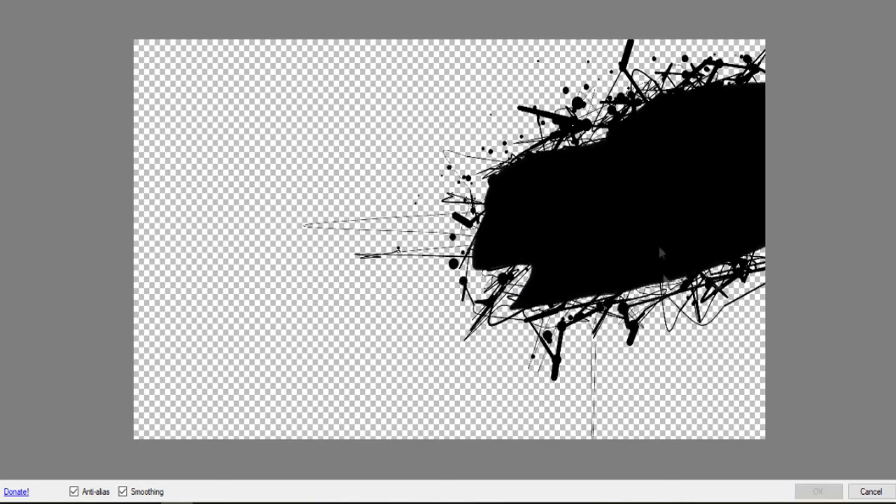
left_click(818, 491)
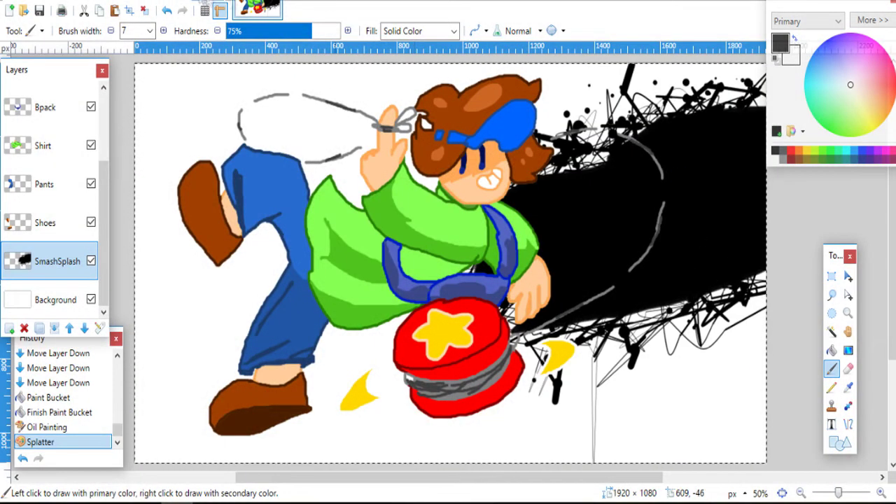
- Apply a centered Motion Blur at a 25-degree angle to the splattered shape
left_click(203, 5)
mouse_move(231, 68)
left_click(371, 122)
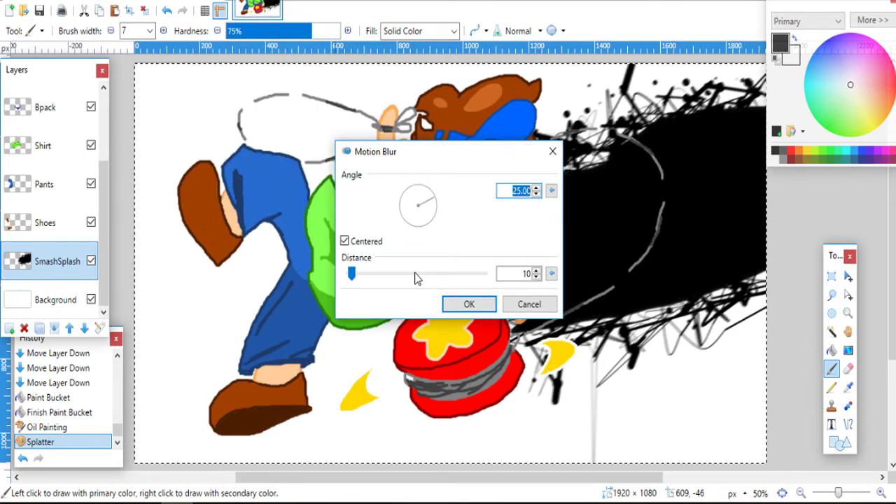
left_click(470, 301)
- Apply the Stitch effect to the blurred splash with an increased distance, width 1, and angles of 112.99 and -59.22
left_click(203, 4)
mouse_move(225, 86)
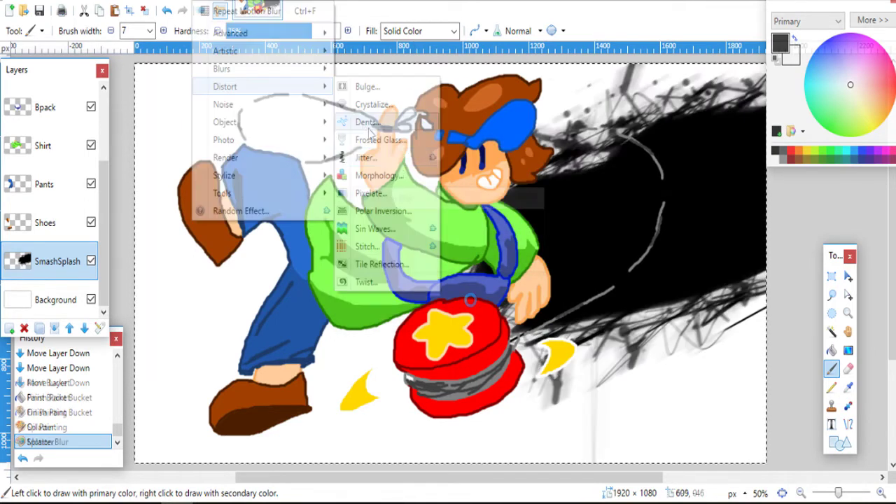
left_click(367, 246)
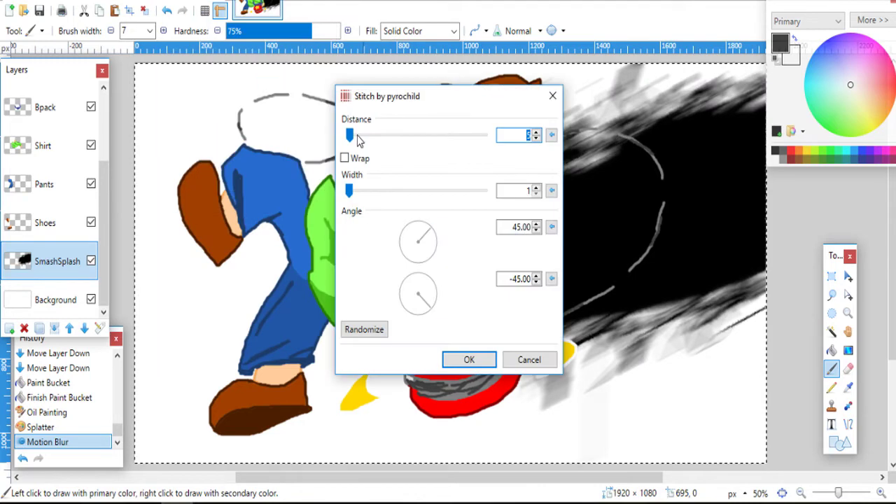
left_click(358, 136)
left_click(435, 290)
left_click_drag(431, 229, 410, 219)
left_click_drag(429, 305, 436, 329)
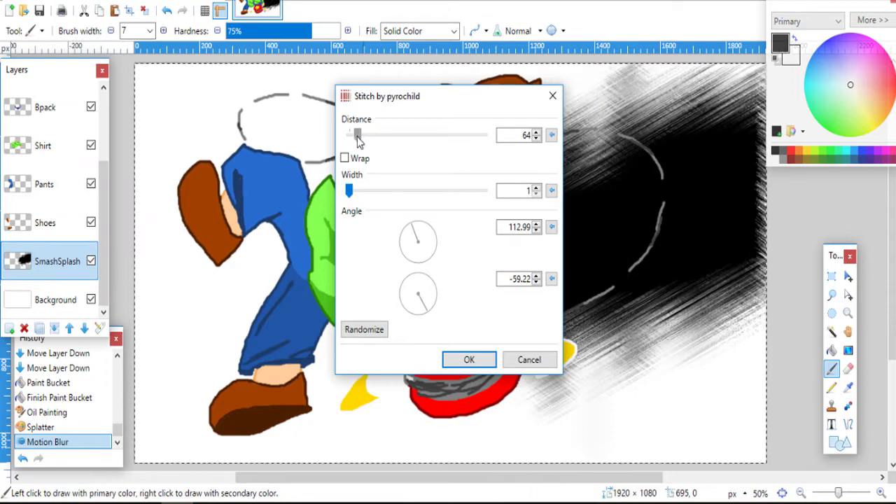
left_click_drag(358, 135, 355, 136)
left_click(469, 359)
- Revert SmashSplash to its Splatter state and paste the copied stitched splash on a new layer beneath it
key("ctrl+x")
left_click(40, 412)
left_click(9, 328)
key("ctrl+v")
left_click(84, 328)
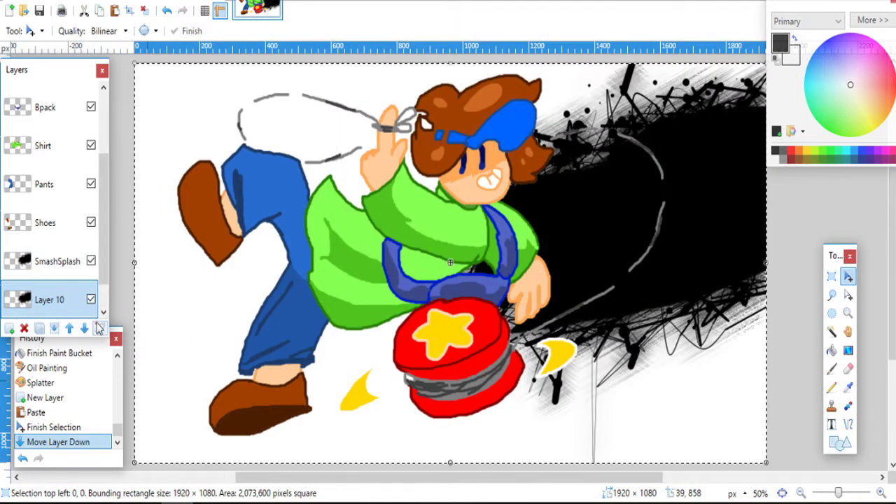
- Move the stitched copy back above SmashSplash, lower its opacity, and merge it down
left_click(69, 329)
left_click(99, 329)
left_click(504, 269)
left_click(446, 296)
left_click(54, 328)
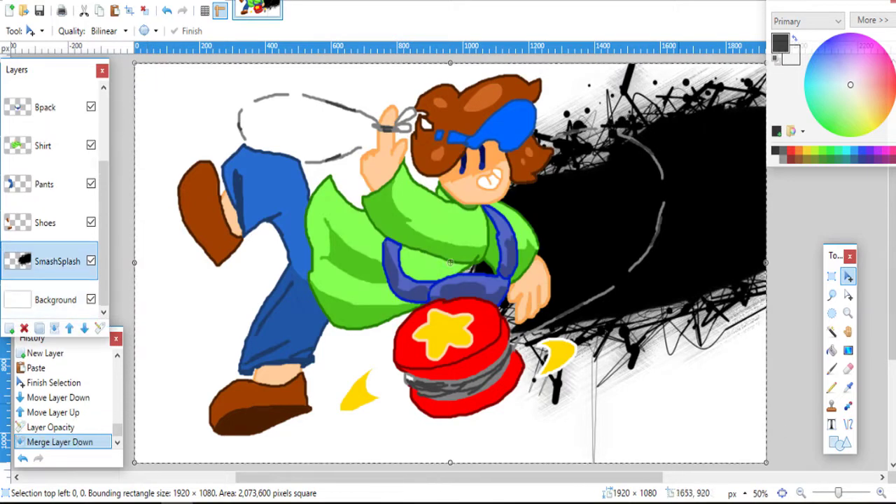
- Add a white outline around everything on the Yoyo layer with the Outline Object effect
scroll(44, 109, "up", 3)
left_click(43, 105)
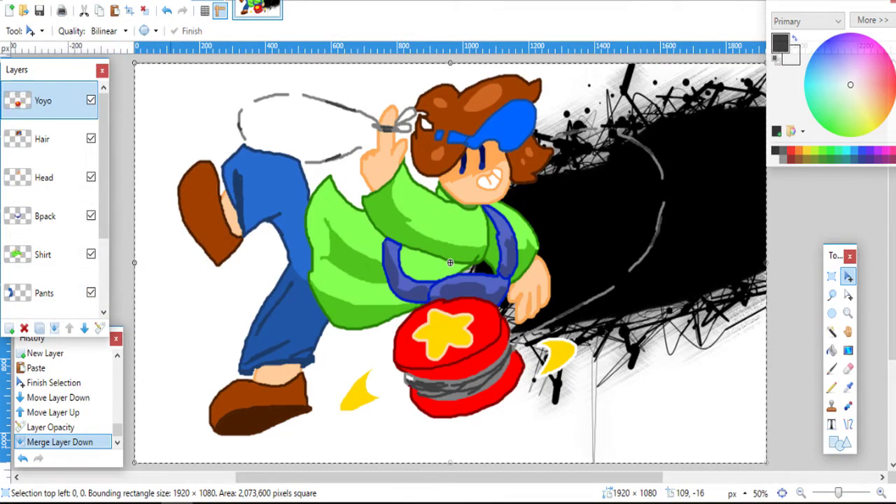
left_click(203, 2)
mouse_move(306, 120)
left_click(350, 120)
left_click(469, 397)
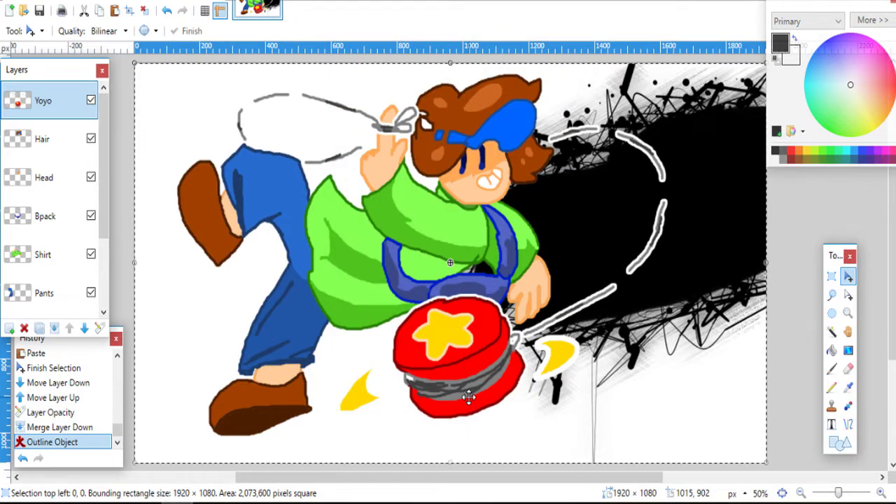
left_click(832, 424)
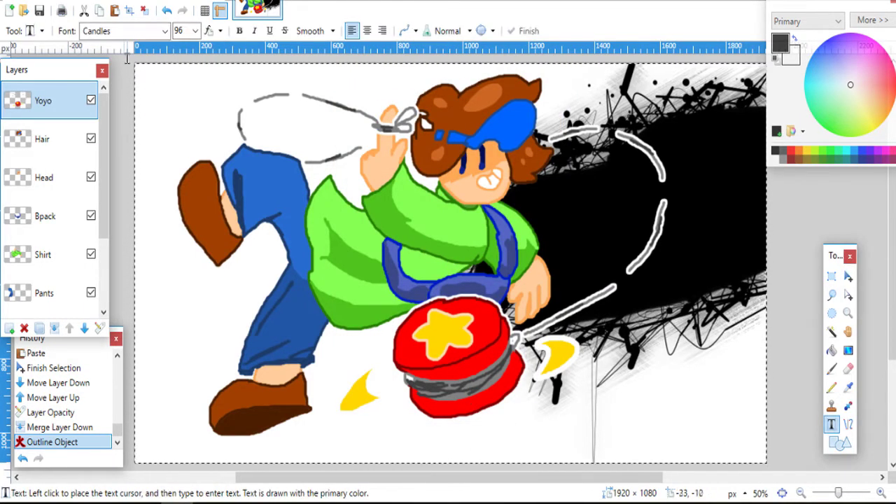
left_click(832, 276)
left_click_drag(136, 64, 160, 92)
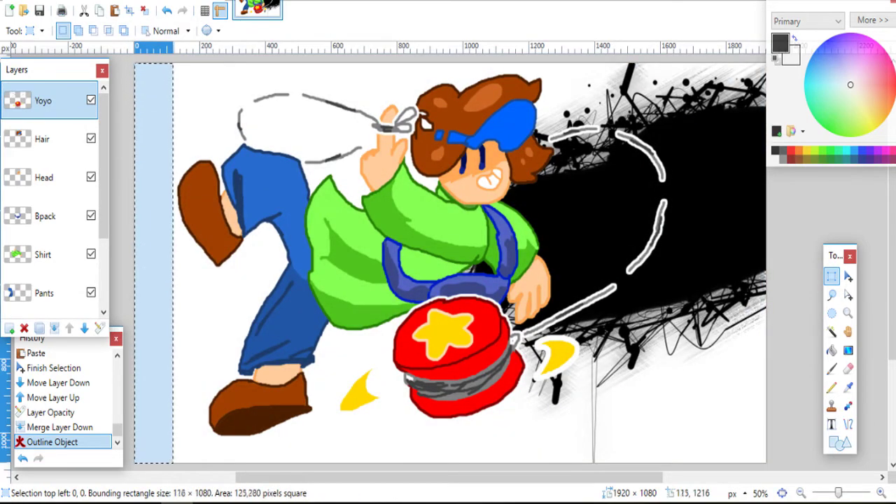
key("ctrl+a")
- Reduce the canvas width to 1820 pixels, anchored top right, trimming the empty strip behind the character
key("ctrl+shift+r")
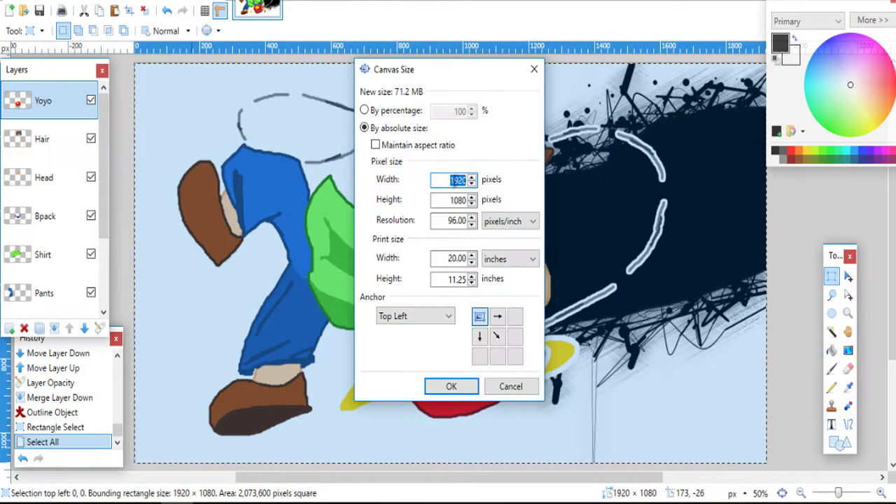
key("BackSpace")
type("8")
left_click(451, 387)
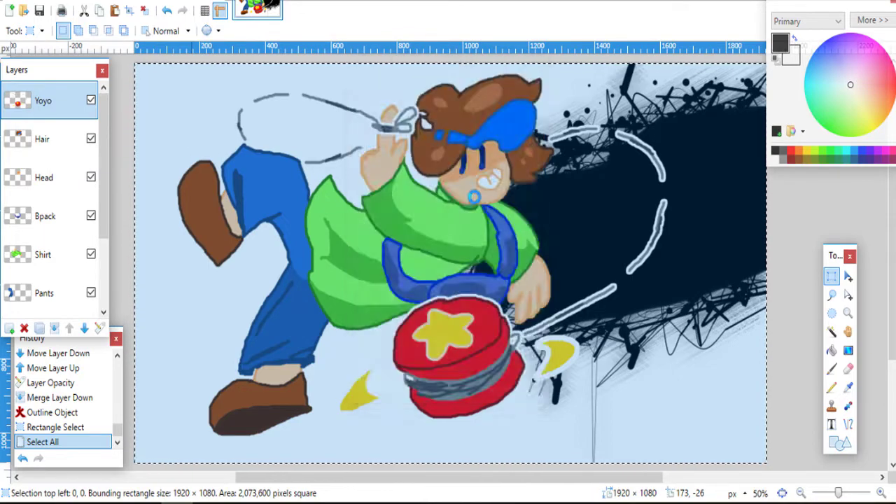
- Widen the canvas to 1920 pixels with a top-left anchor, adding the space on the splash side
left_click(87, 1)
left_click(124, 49)
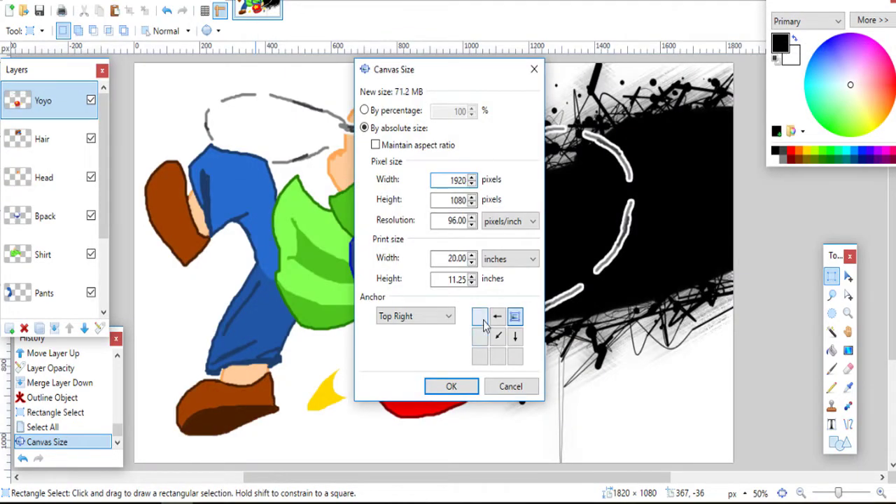
left_click(482, 319)
left_click(453, 386)
- Move the splash artwork on the SmashSplash layer down and slightly right
scroll(44, 242, "down", 3)
left_click(51, 261)
left_click(849, 277)
key("ctrl+a")
left_click_drag(634, 278, 662, 316)
- Add a new layer above SmashSplash and start a white text entry on the splash in the HarvestItal font
key("t")
key("ctrl+a")
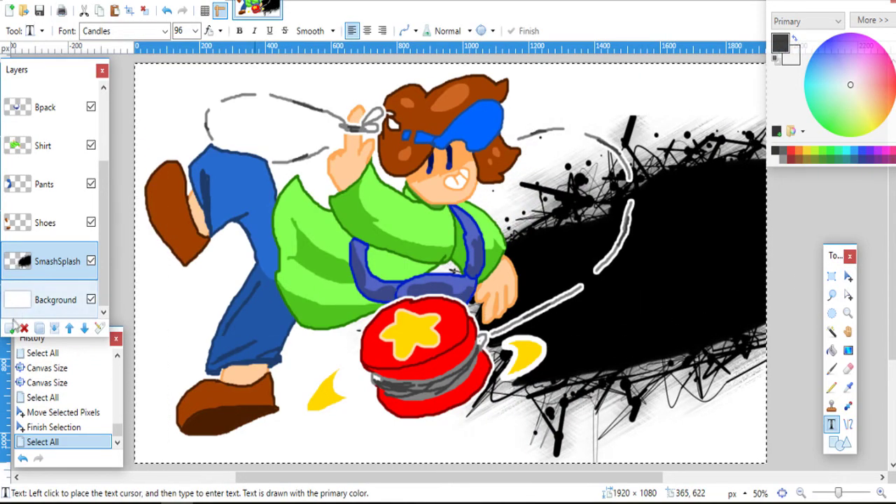
left_click(13, 323)
left_click(648, 195)
left_click(164, 30)
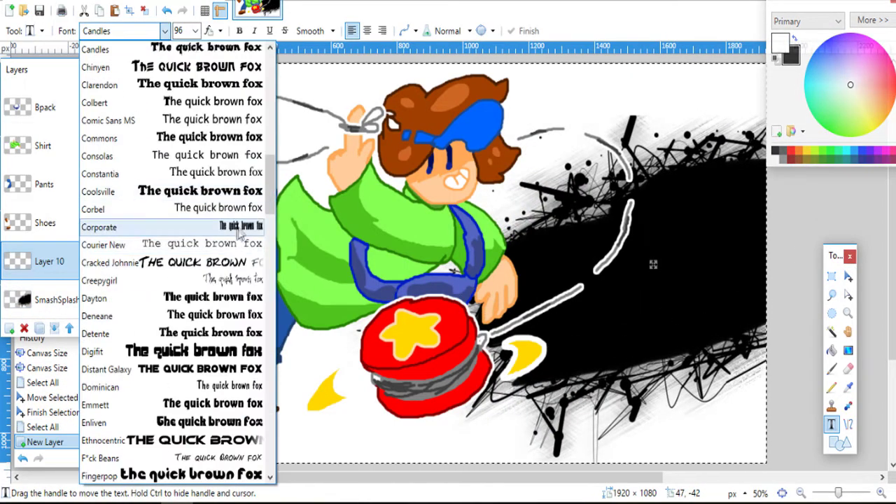
scroll(238, 280, "down", 7)
left_click(105, 356)
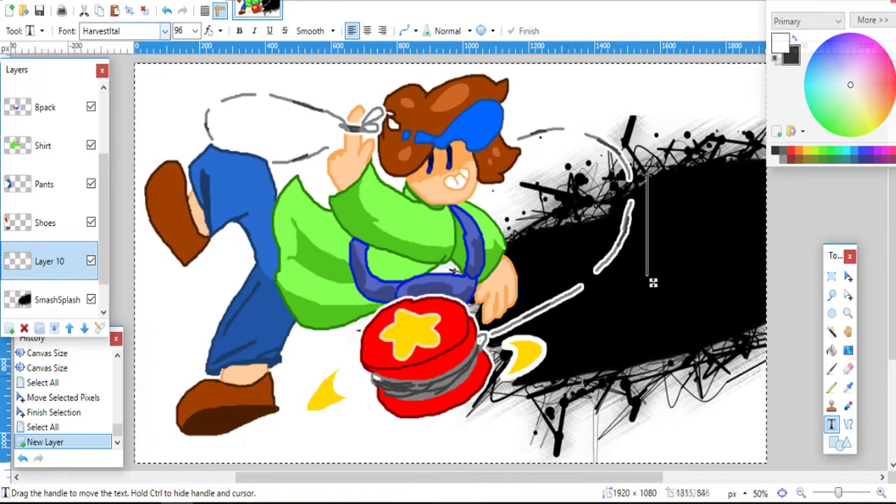
- Write "CananaMan" on the black splash at font size 11
left_click(194, 31)
left_click(181, 58)
left_click(880, 492)
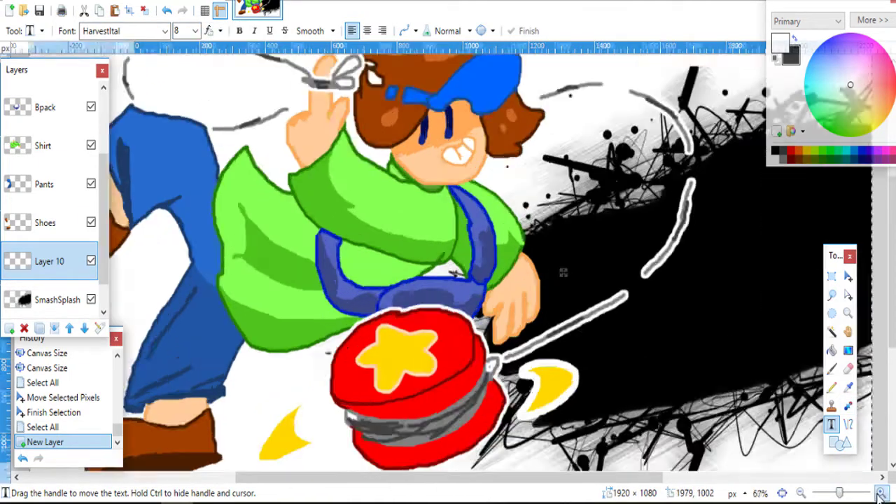
left_click(881, 493)
left_click(881, 493)
left_click(881, 492)
left_click(881, 493)
type("Ca")
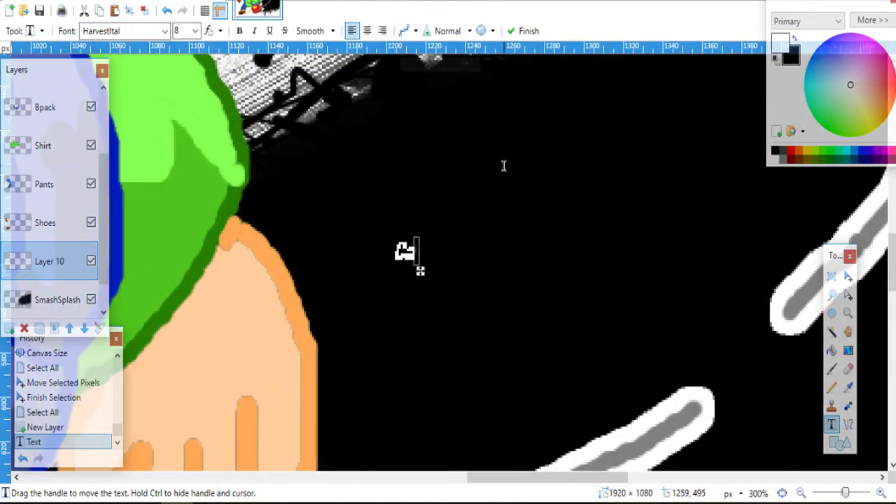
left_click(195, 32)
left_click(183, 81)
type("CananaMan")
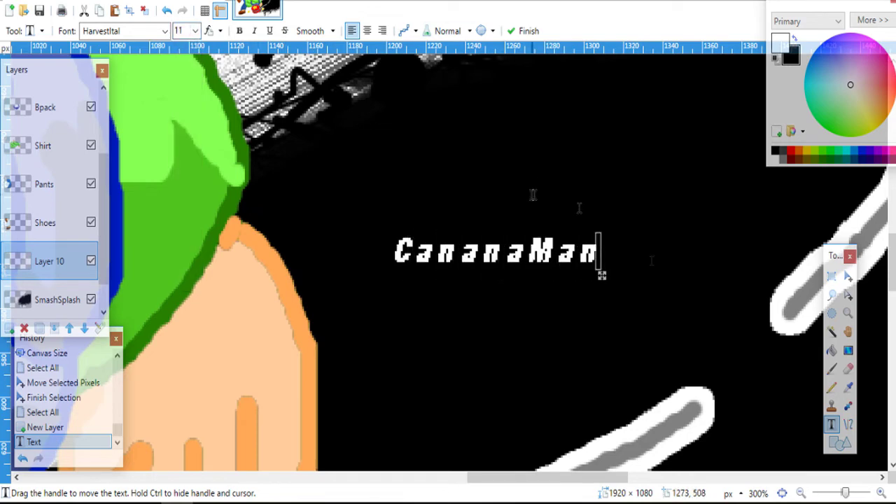
key("BackSpace")
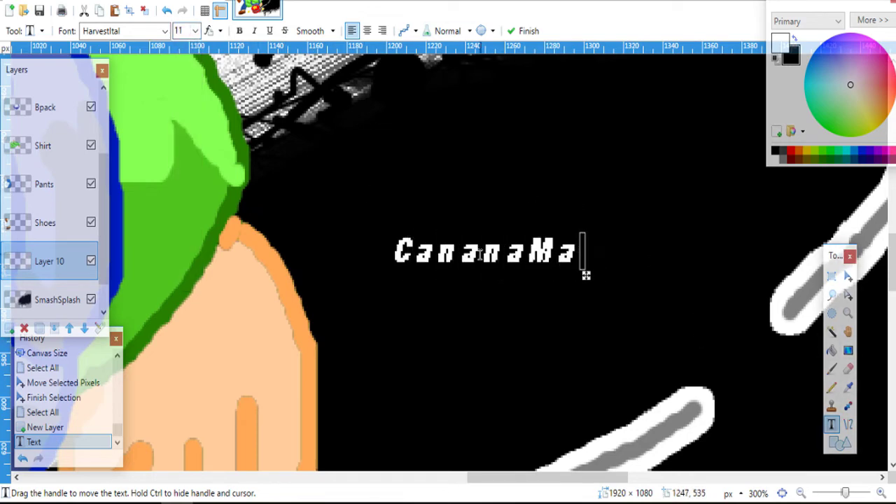
- Set the "CananaMan" lettering to font size 16
left_click(195, 31)
left_click(184, 116)
type("CananaMan ")
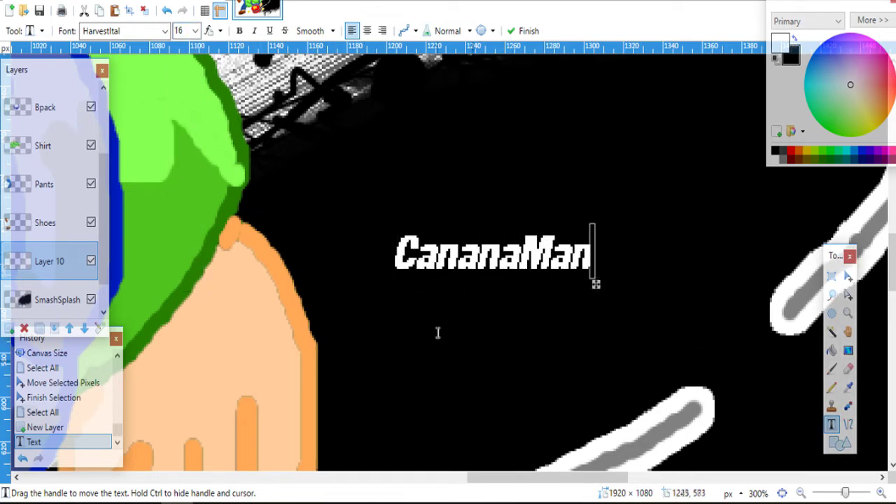
- Write "Yoyos" below "CananaMan", starting at font size 24 and finishing the word at size 20
type("J")
left_click(194, 30)
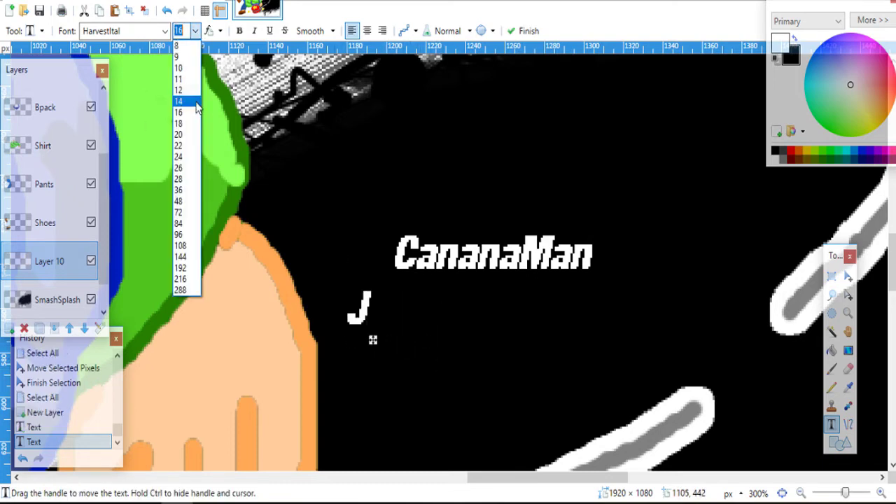
left_click(183, 157)
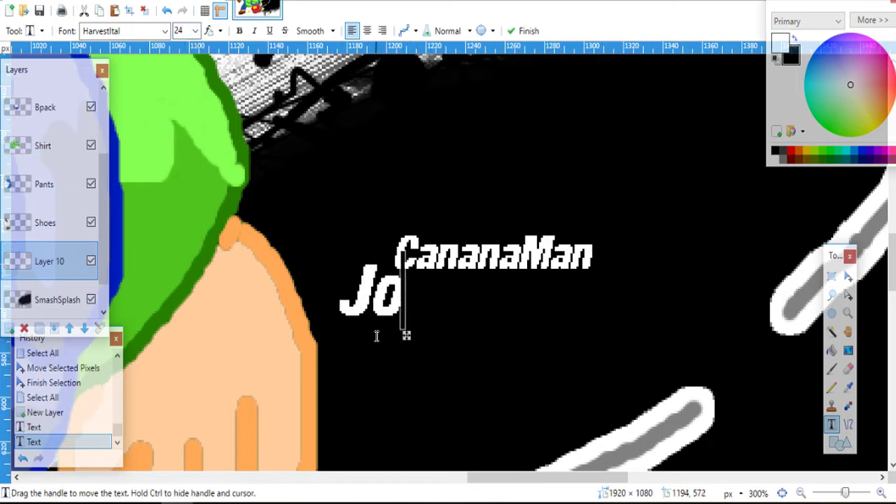
left_click_drag(558, 345, 422, 334)
left_click(195, 31)
left_click(183, 136)
type("yo")
left_click_drag(478, 334, 464, 335)
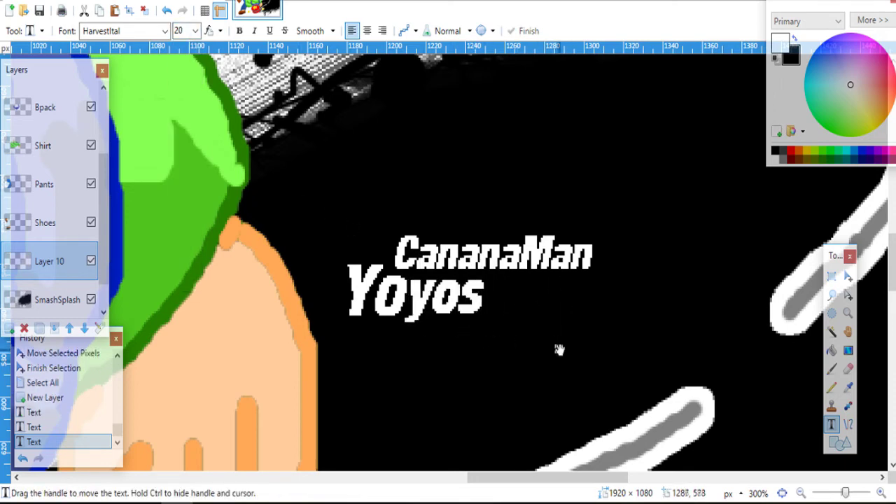
- Add "in!" after "Yoyos" at font size 18 and position it on the same line
type("s in!")
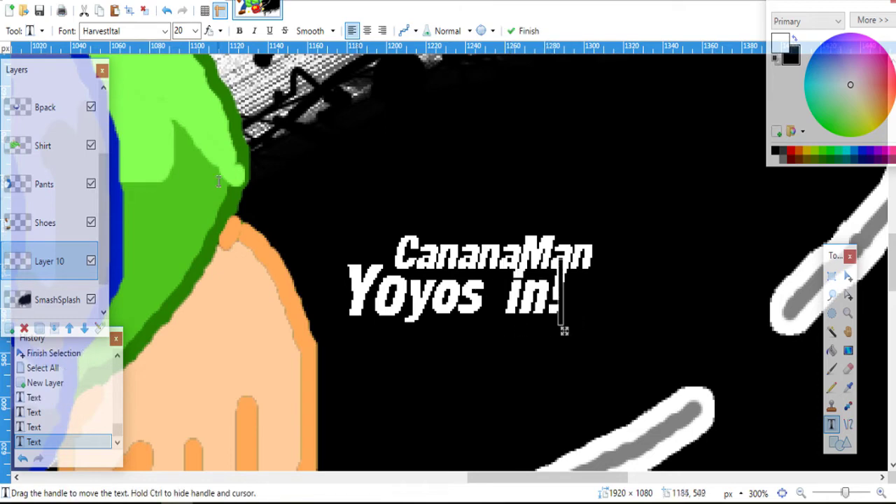
left_click(195, 31)
left_click(191, 125)
left_click_drag(559, 331, 543, 335)
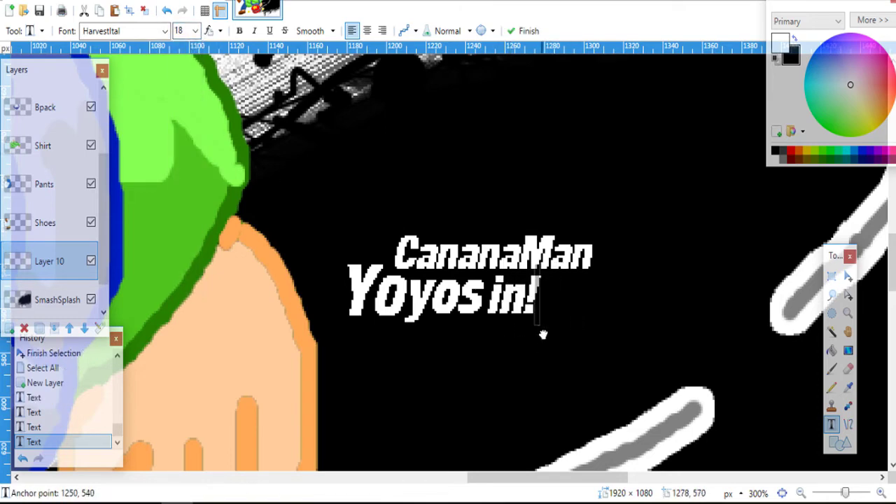
key("ctrl+a")
- Pencil a small white circle with a star-shaped cutout beside "Yoyos in!" and fill around the star with white
left_click(832, 387)
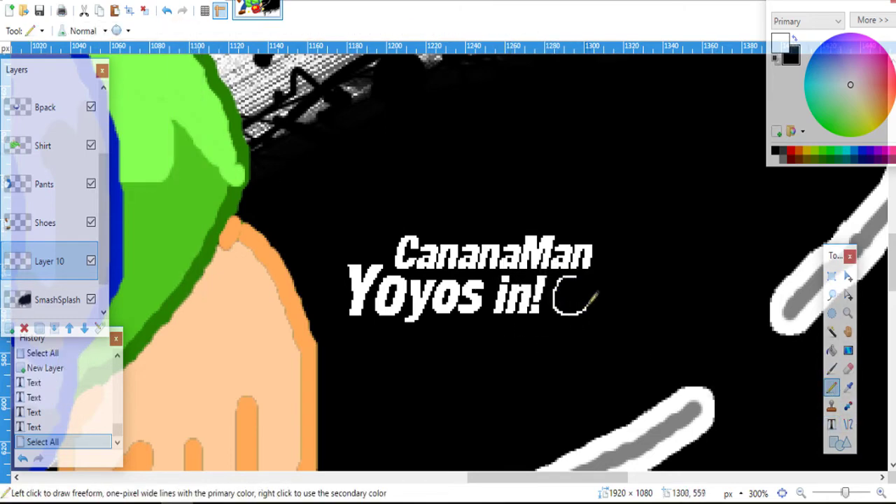
left_click_drag(586, 280, 563, 282)
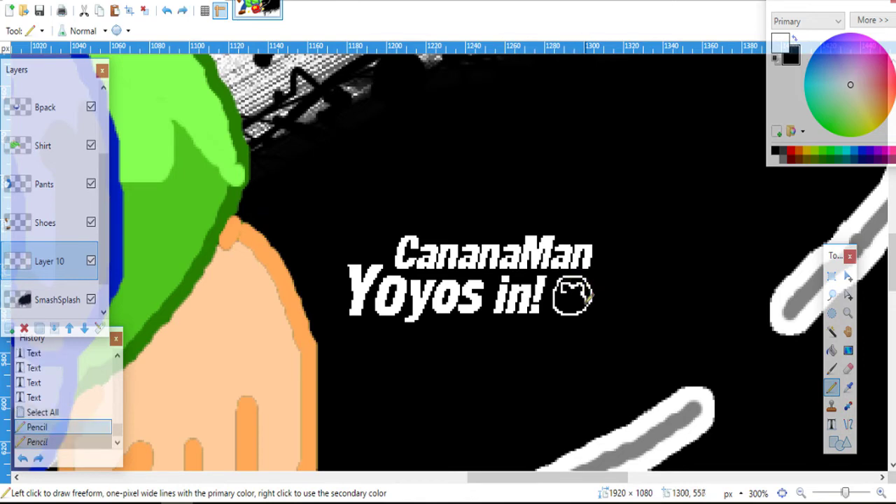
left_click(831, 350)
left_click(572, 302)
left_click(832, 387)
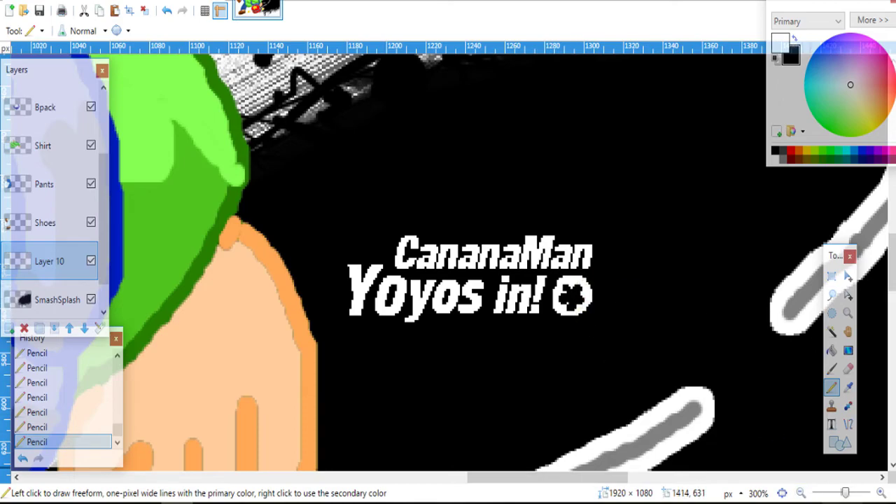
- Select the lettering and emblem and enlarge them to fill the black splash using Nearest Neighbor sampling
left_click(801, 493)
left_click(801, 492)
left_click(801, 493)
left_click(801, 493)
left_click_drag(659, 480, 619, 479)
left_click(831, 276)
key("ctrl+a")
left_click_drag(497, 254, 739, 289)
left_click(848, 276)
left_click(106, 31)
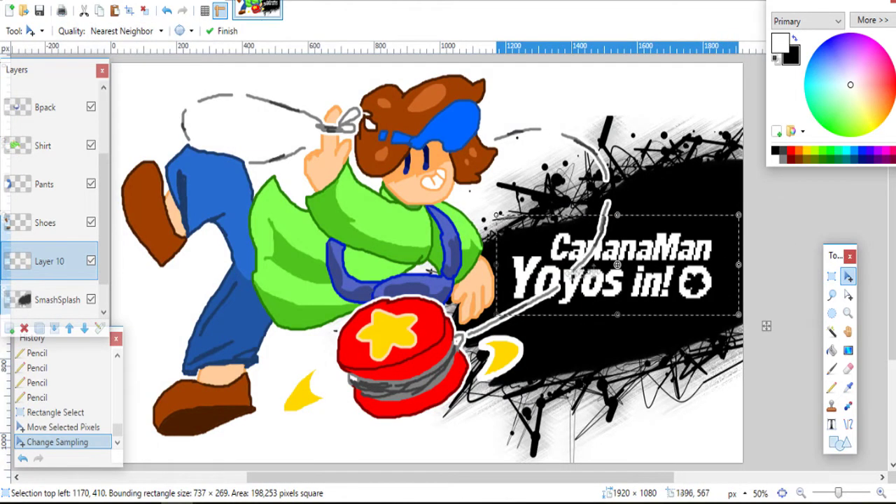
- Select "CananaMan" on its own, tilt it by about 10.87° and position it across the upper part of the black splash
left_click_drag(570, 273, 576, 290)
key("s")
mouse_move(558, 256)
left_mouse_down()
mouse_move(721, 284)
mouse_move(557, 255)
left_mouse_up()
left_click(848, 277)
mouse_move(637, 254)
left_mouse_down()
mouse_move(638, 229)
mouse_move(638, 240)
left_mouse_up()
left_click_drag(651, 241, 644, 200)
left_click_drag(515, 177, 514, 184)
left_click_drag(776, 246, 773, 225)
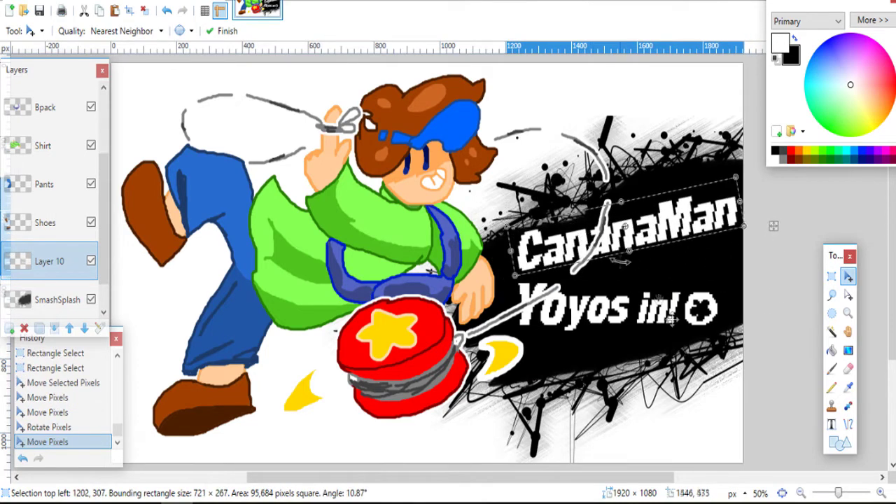
- Select "Yoyos in!" with its emblem, tilt it to match "CananaMan" and position it beneath that word
left_click(831, 277)
mouse_move(730, 339)
left_mouse_down()
mouse_move(509, 273)
mouse_move(457, 301)
left_mouse_up()
left_click(848, 276)
left_click_drag(453, 236, 454, 270)
left_click_drag(703, 297, 730, 296)
- Apply a black Outline Object effect with width 7 and softness 127 to the whole lettering layer
key("ctrl+a")
left_click(212, 1)
mouse_move(322, 123)
left_click(392, 122)
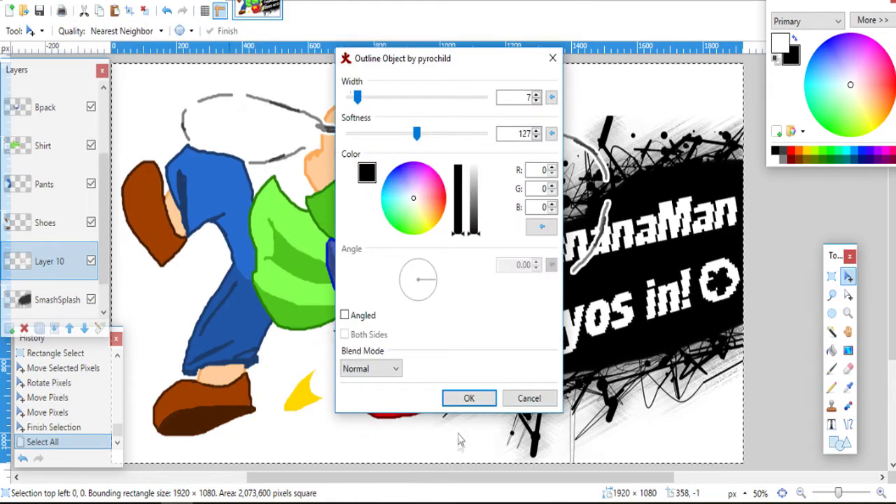
left_click(464, 399)
- Move Layer 10 with the lettering to the top of the layer stack, above Yoyo
left_click(70, 328)
left_click(70, 328)
left_click(70, 329)
left_click(70, 328)
left_click(70, 329)
left_click(70, 328)
left_click(70, 328)
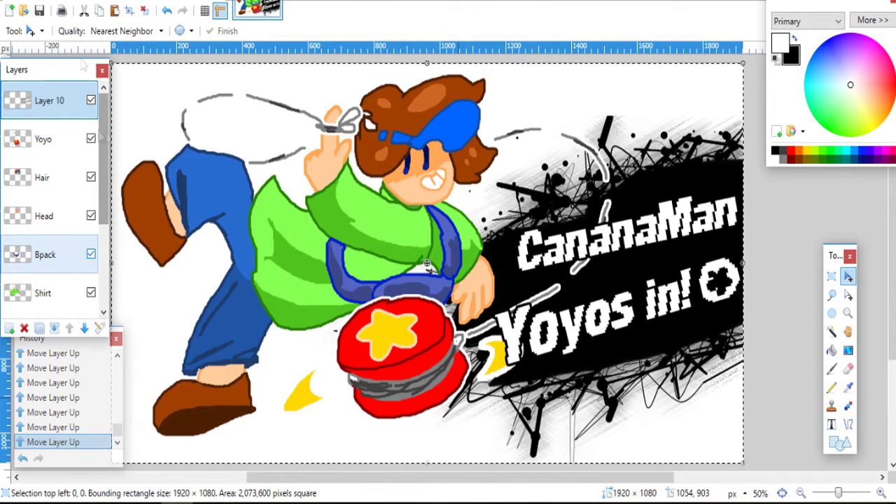
- Shrink the lettering with Rotate / Zoom and shift it so that it fits inside the black splash
key("ctrl+shift+z")
left_click(370, 156)
left_click_drag(396, 98, 149, 72)
left_click(223, 340)
left_click_drag(684, 380, 722, 376)
- Fill the whole Background layer with the pinkish red D33D56
key("ctrl+a")
left_click_drag(102, 182, 100, 333)
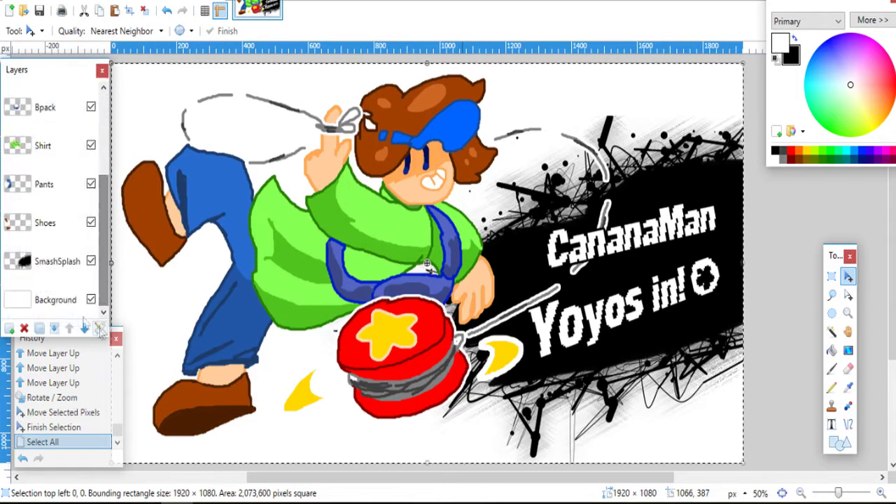
left_click(62, 299)
left_click(831, 350)
left_click(816, 56)
left_click(413, 221)
left_click_drag(818, 60, 824, 82)
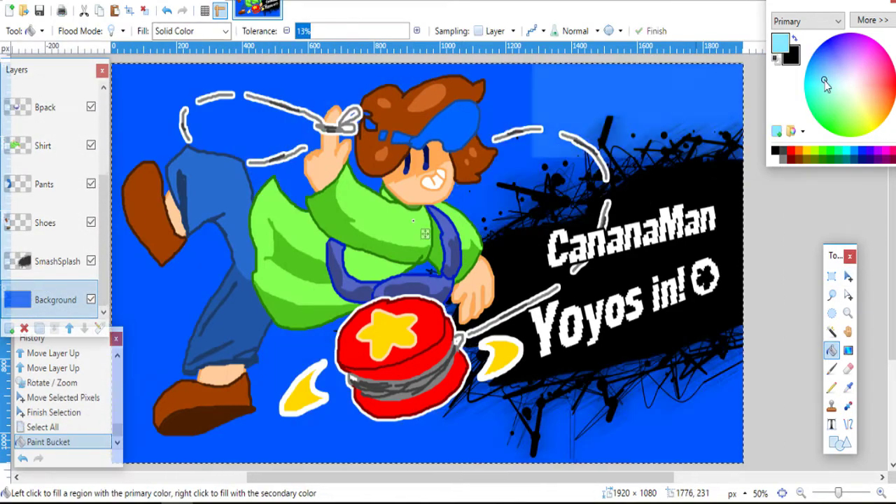
left_click(872, 19)
left_click(702, 105)
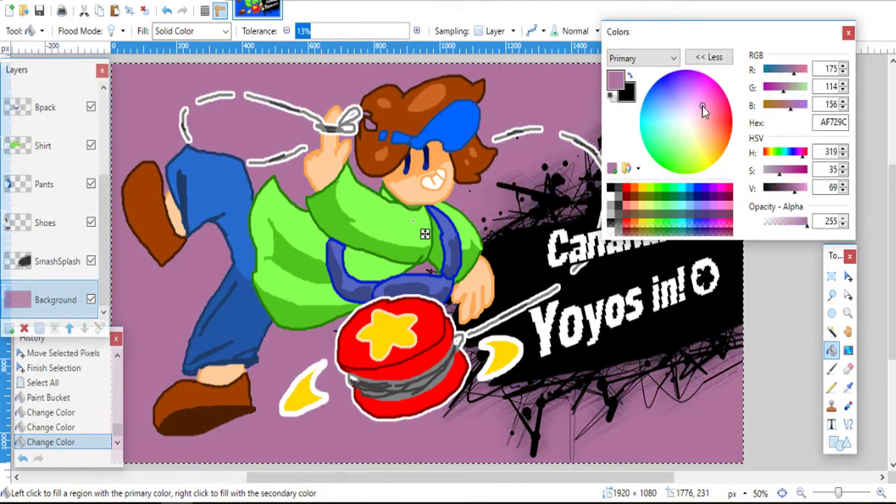
left_click(709, 117)
left_click(794, 171)
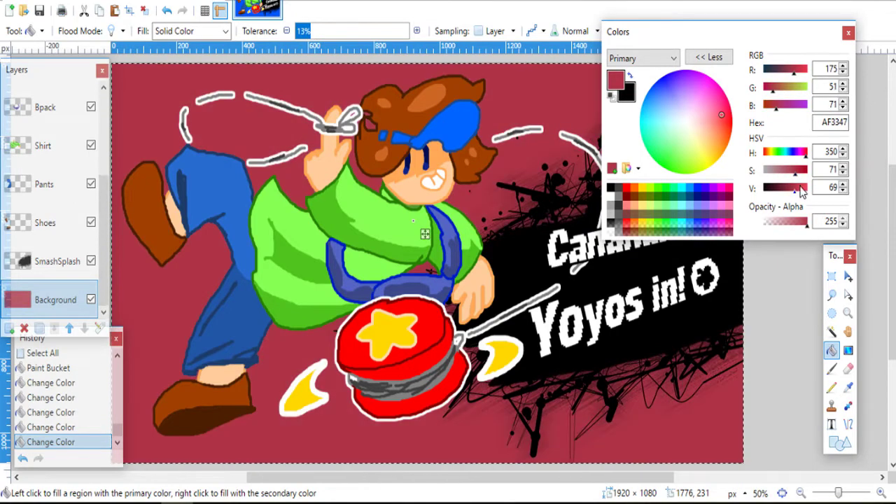
left_click(801, 189)
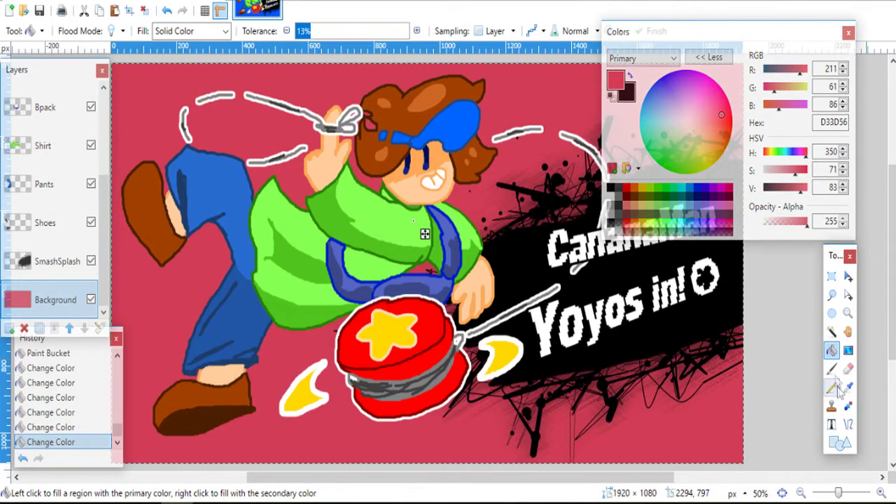
- Pencil a tiny checkered pixel pattern in dark red B50E2A on the Background layer beside the raised shoe
left_click(833, 389)
left_click(803, 171)
left_click(795, 189)
left_click(881, 493)
left_click(881, 493)
left_click(880, 493)
left_click(880, 493)
left_click_drag(413, 477, 81, 461)
left_click(329, 290)
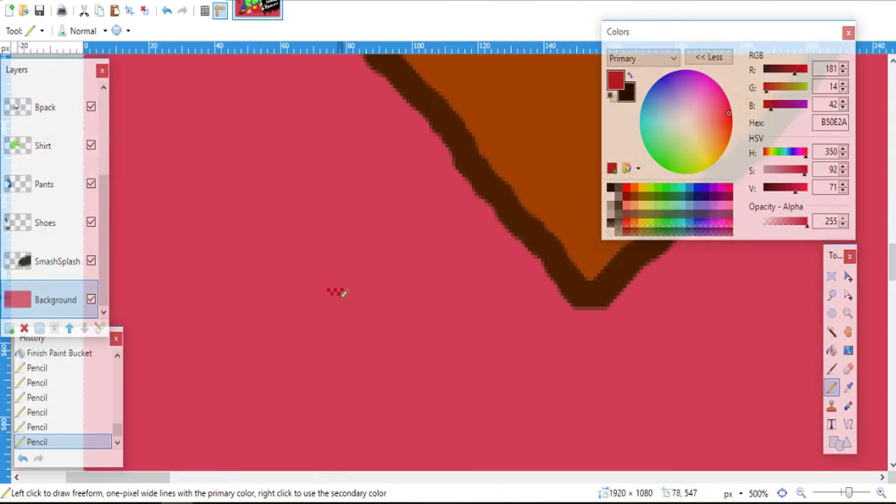
- Copy the 5 × 4 pixel checker patch below itself and place a copy of the doubled patch beside it
left_click(831, 276)
left_click_drag(334, 296, 345, 303)
key("ctrl+c")
key("ctrl+v")
left_click_drag(366, 339, 366, 339)
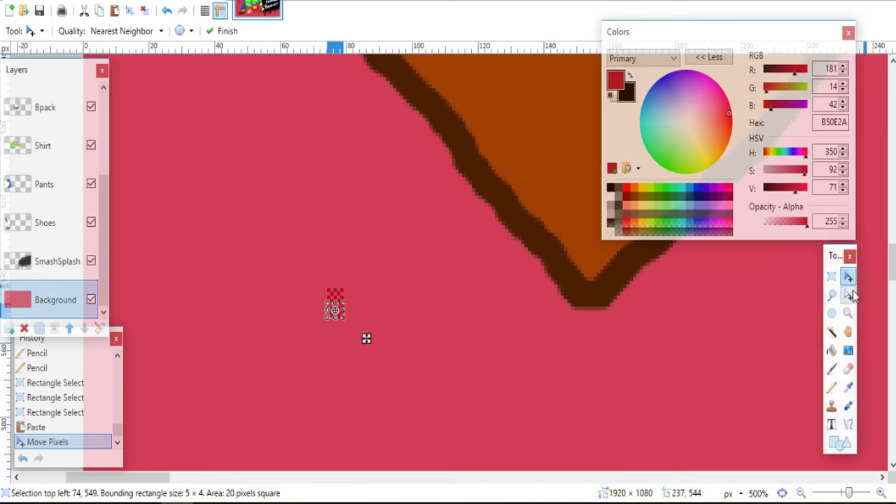
left_click(848, 294)
key("ctrl+v")
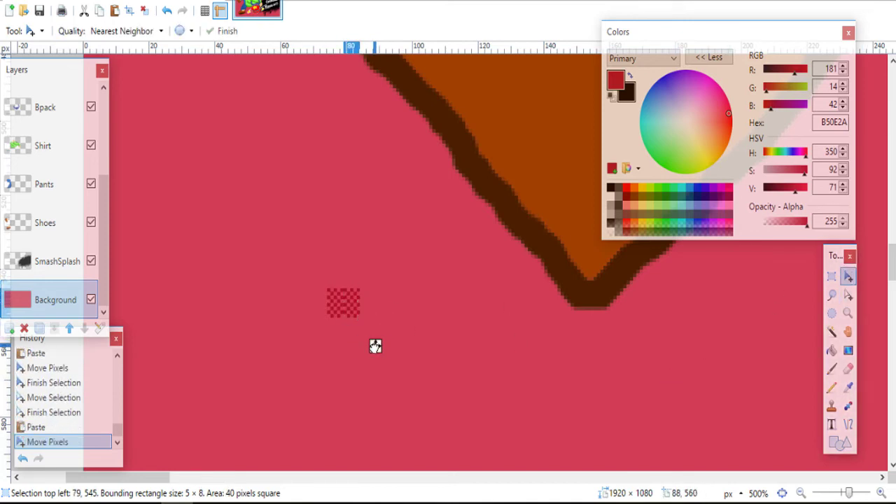
left_click_drag(375, 345, 371, 346)
- Extend the checker patch by copying it sideways into a 17 × 8 pixel block and pasting that block alongside
left_click(848, 294)
left_click_drag(340, 303, 327, 303)
key("ctrl+c")
key("ctrl+v")
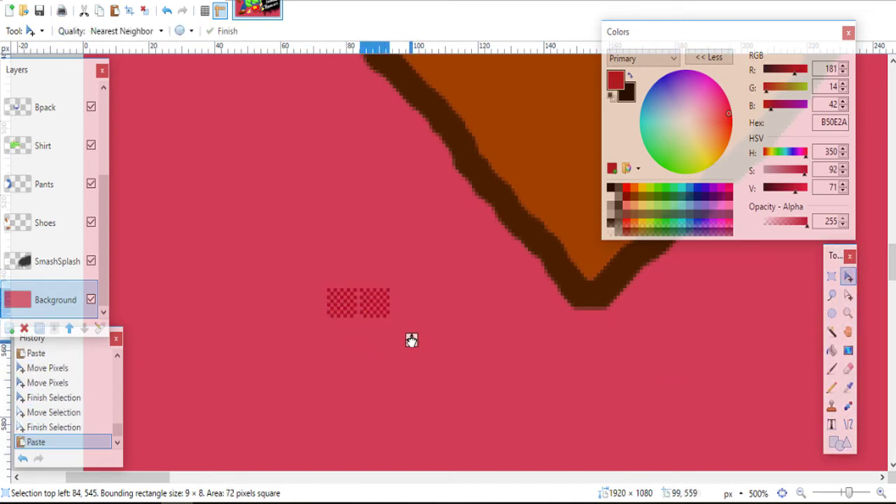
left_click(405, 340)
key("m")
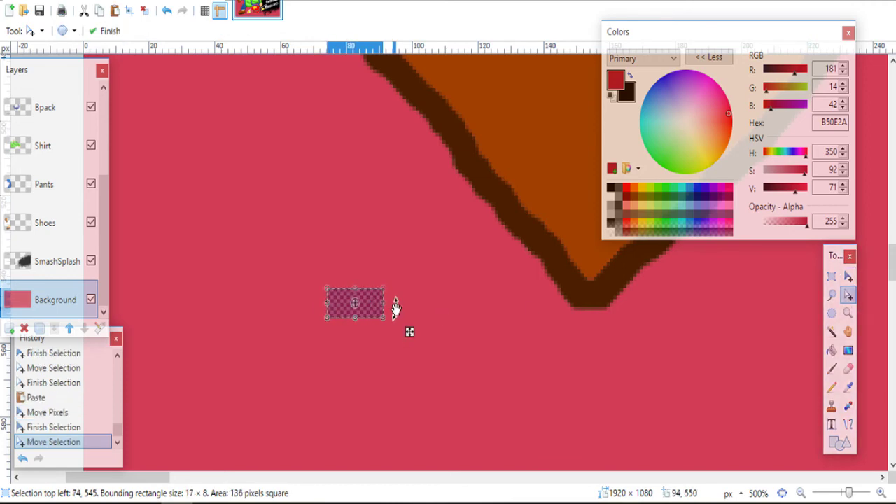
key("ctrl+v")
left_click_drag(414, 303, 414, 302)
left_click(850, 295)
left_click_drag(355, 289, 356, 319)
- Enlarge, tilt and reposition the checker patch so that it covers the entire canvas behind the character
left_click(848, 276)
key("ctrl+b")
left_click_drag(154, 269, 783, 89)
left_click_drag(446, 333, 254, 503)
left_click(801, 493)
left_click(802, 494)
left_click(802, 494)
left_click_drag(589, 309, 859, 369)
left_click_drag(523, 140, 556, 2)
left_click_drag(214, 148, 188, 161)
left_click_drag(113, 124, 317, 170)
left_click_drag(284, 363, 332, 346)
left_click_drag(422, 195, 274, 191)
- Duplicate the checkered Background layer and apply the Stitch effect with distance 40 and width 1 to one copy
key("ctrl+a")
left_click(881, 493)
left_click(882, 493)
left_click(39, 329)
left_click(209, 1)
mouse_move(268, 93)
left_click(393, 247)
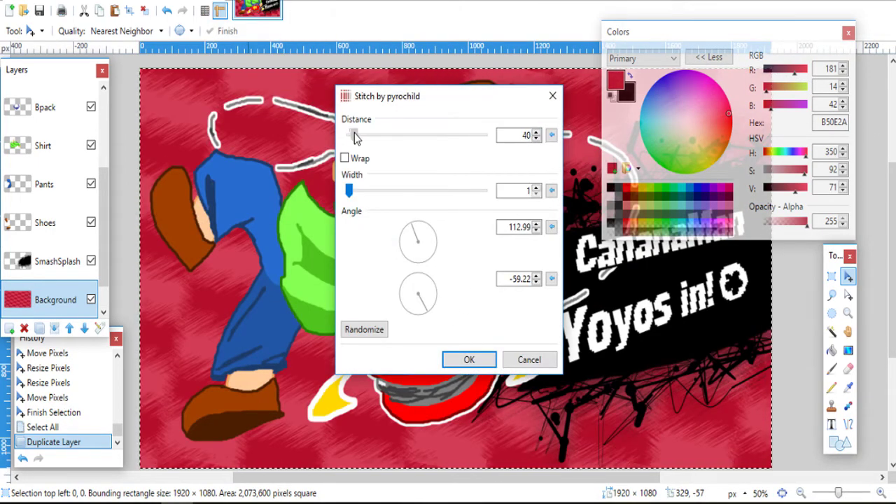
left_click(469, 359)
- Add noise to the stitched Background copy
key("alt+c")
mouse_move(231, 104)
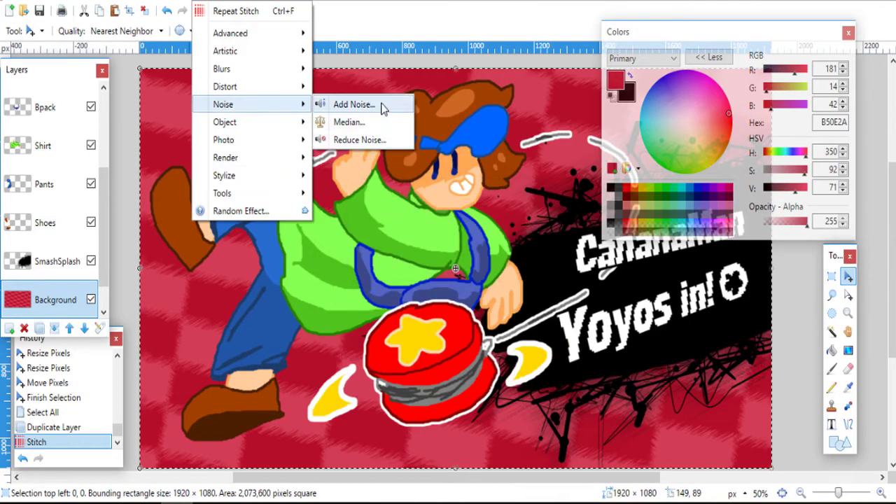
left_click(354, 104)
left_click(462, 301)
- Lower the stitched Background copy's opacity and set its blending mode to Additive
key("F4")
left_click(439, 248)
left_click(420, 257)
left_click_drag(530, 269, 493, 273)
left_click(440, 247)
left_click(441, 277)
left_click(456, 249)
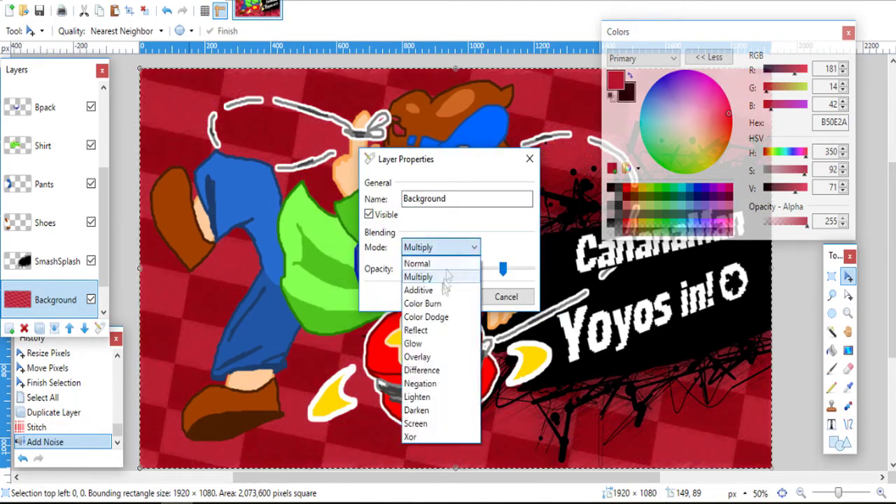
left_click(441, 289)
left_click(446, 297)
- Apply the Median effect to the textured Background copy and merge it down into the original Background layer
left_click(231, 1)
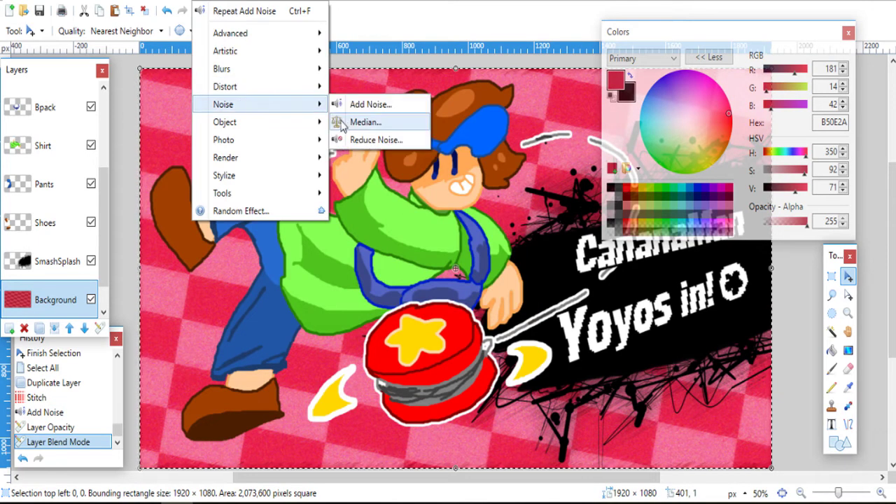
left_click(364, 122)
left_click(470, 281)
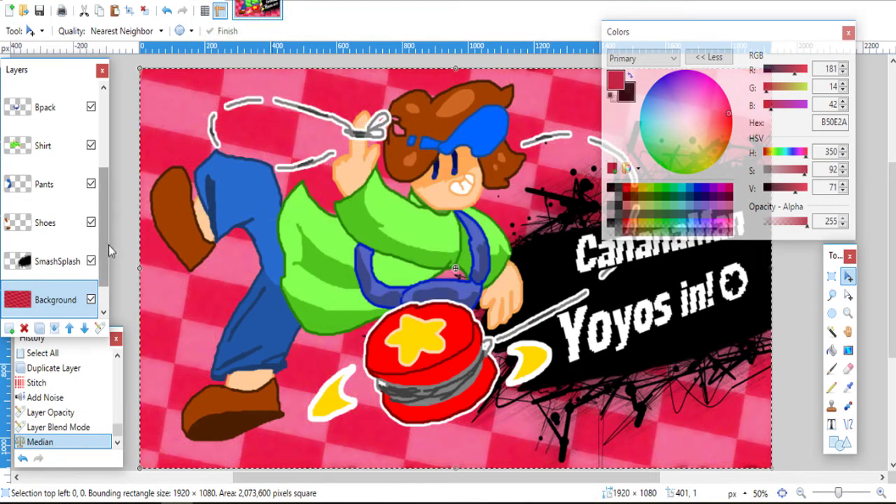
scroll(105, 244, "down", 1)
left_click(721, 56)
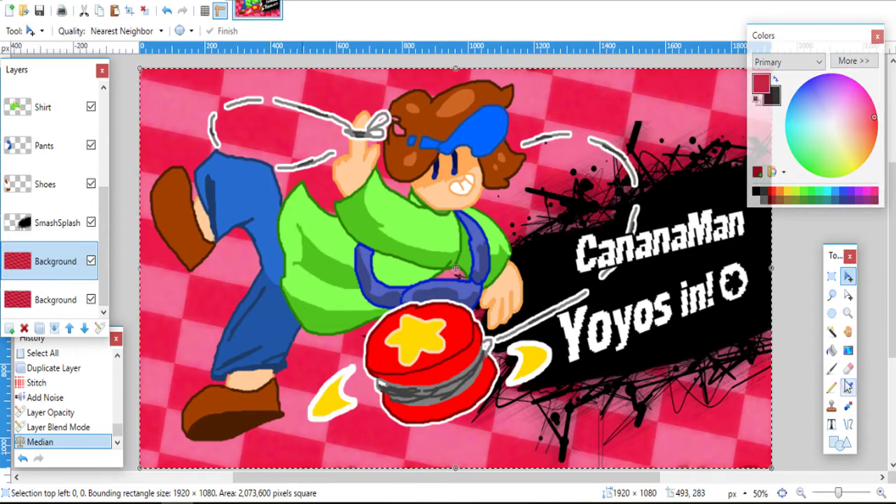
key("k")
left_click(56, 329)
- On the Head layer, sample the orange outline color of the face and darken it to C17F41
scroll(57, 210, "up", 3)
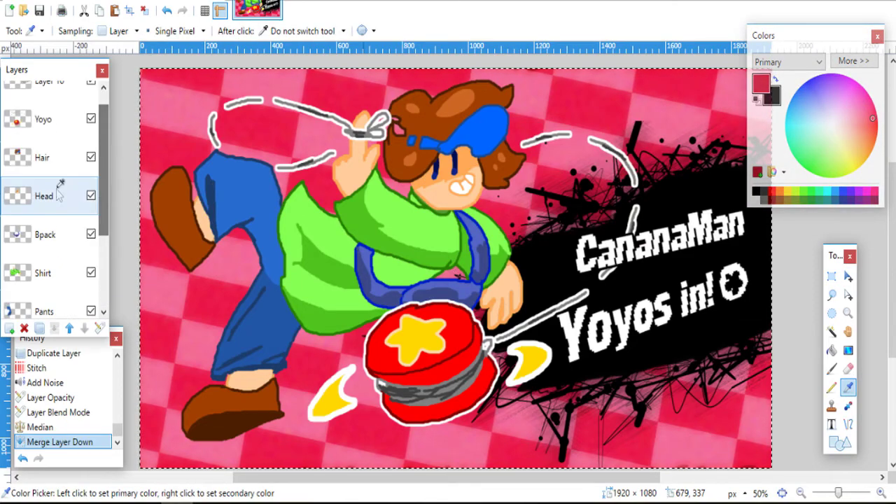
left_click(57, 195)
left_click(881, 493)
left_click(882, 493)
left_click(881, 493)
scroll(506, 208, "up", 5)
left_click(506, 207)
key("b")
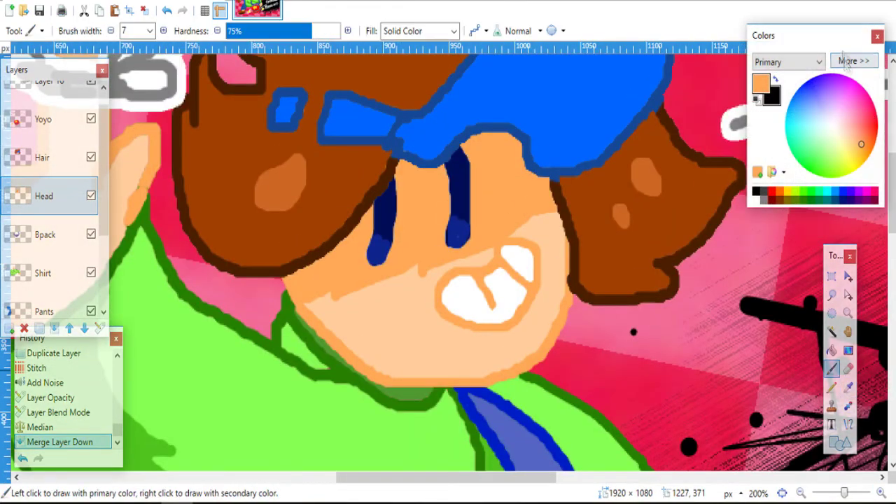
left_click(853, 61)
left_click(831, 349)
left_click(490, 267)
key("ctrl+z")
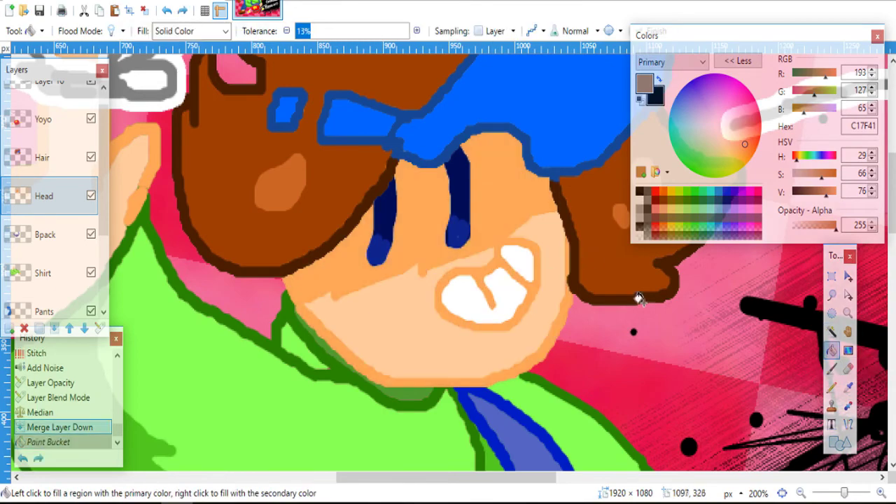
- Select the orange face areas with the Magic Wand at 35% tolerance, separate the mouth outline and fill it with C17F41
left_click(832, 313)
left_click(831, 331)
left_click(496, 263)
left_click_drag(298, 30, 315, 31)
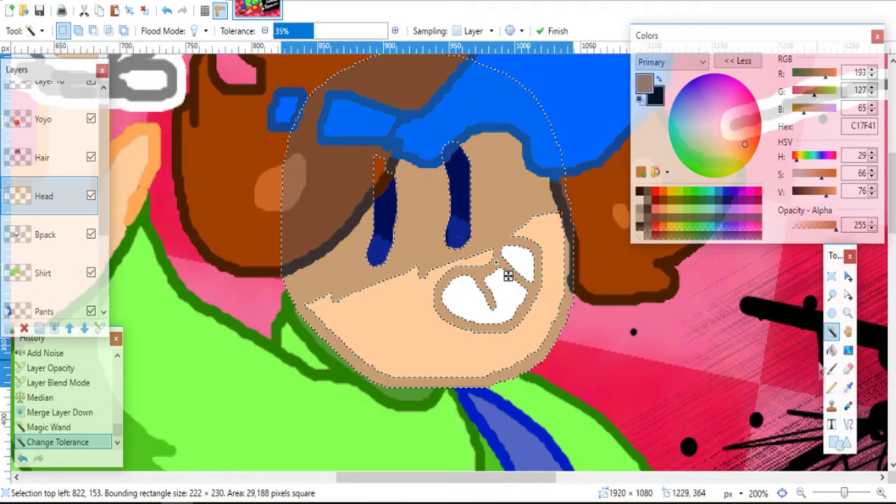
left_click(831, 368)
left_click_drag(497, 251, 522, 242)
key("f")
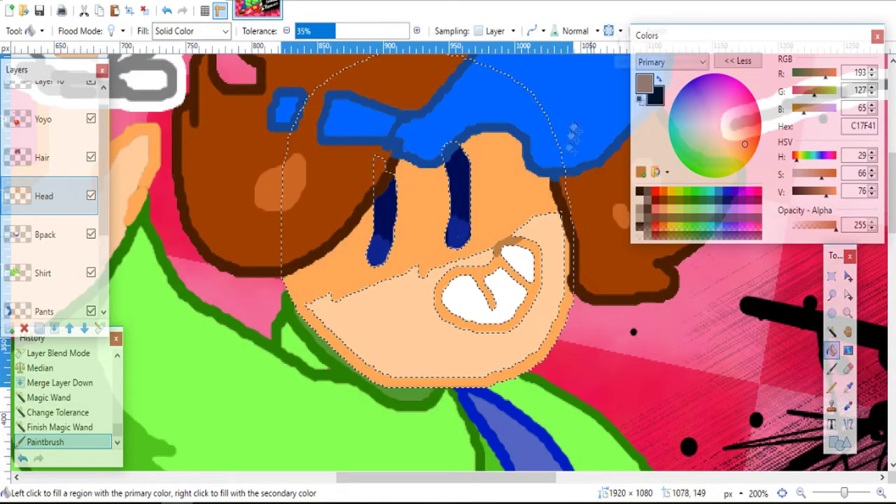
left_click(545, 267)
- Paint a break between the face shading and the jaw outline and fill the jaw outline with C17F41
left_click(832, 368)
mouse_move(316, 308)
left_mouse_down()
mouse_move(298, 302)
mouse_move(300, 315)
left_mouse_up()
key("ctrl+z")
left_click_drag(583, 205, 560, 215)
left_click(832, 350)
left_click(571, 322)
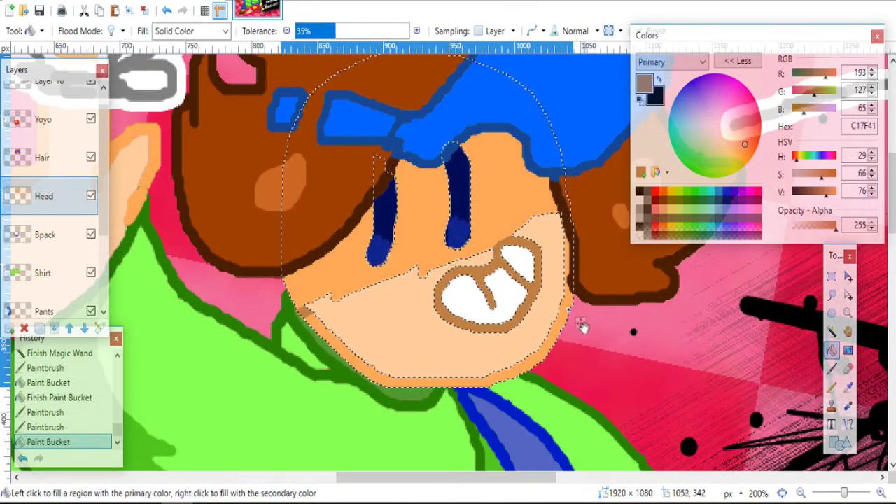
left_click_drag(581, 327, 568, 326)
key("ctrl+a")
- Touch up the jaw outline where it meets the hair and refill the mouth outline with C17F41
left_click(832, 368)
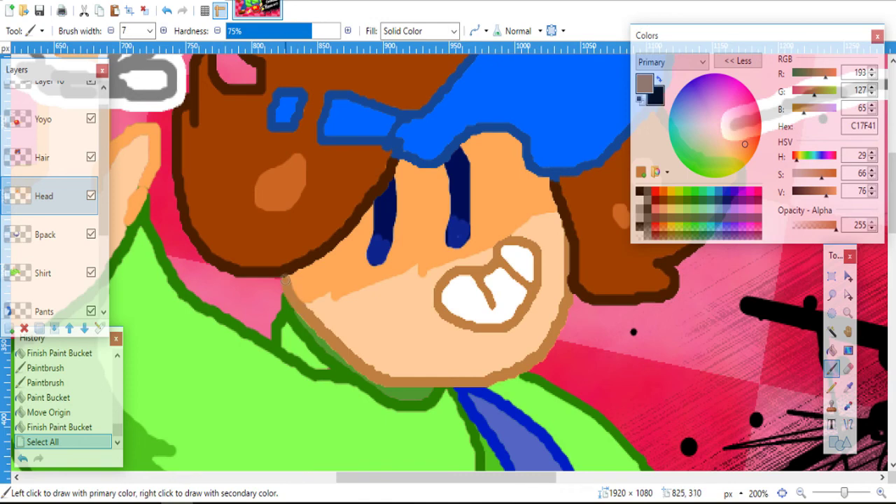
left_click_drag(289, 279, 288, 272)
left_click(832, 350)
left_click(515, 323)
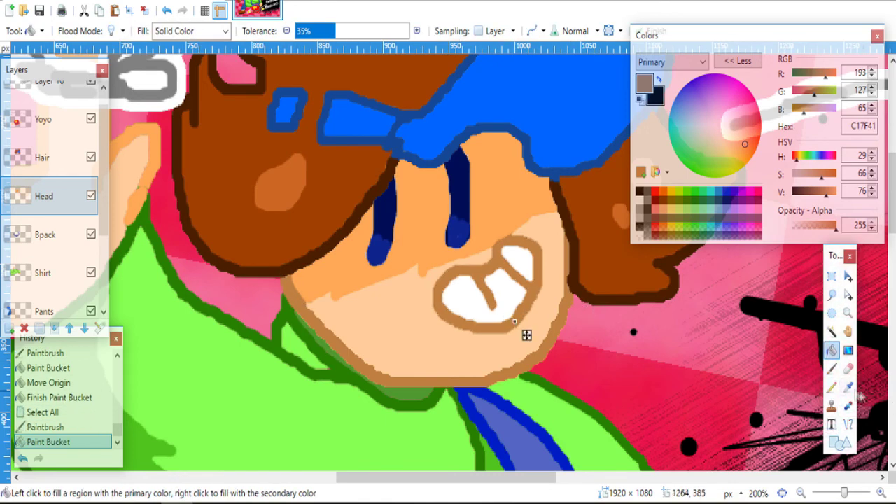
- Sample the white of the teeth and refill the teeth with it
left_click(848, 387)
left_click(516, 292)
key("f")
left_click(516, 310)
left_click(530, 270)
key("ctrl+a")
- Sample the eye blues, darken the secondary color to 040926 and fill the dark upper part of the eye at 16% tolerance
key("k")
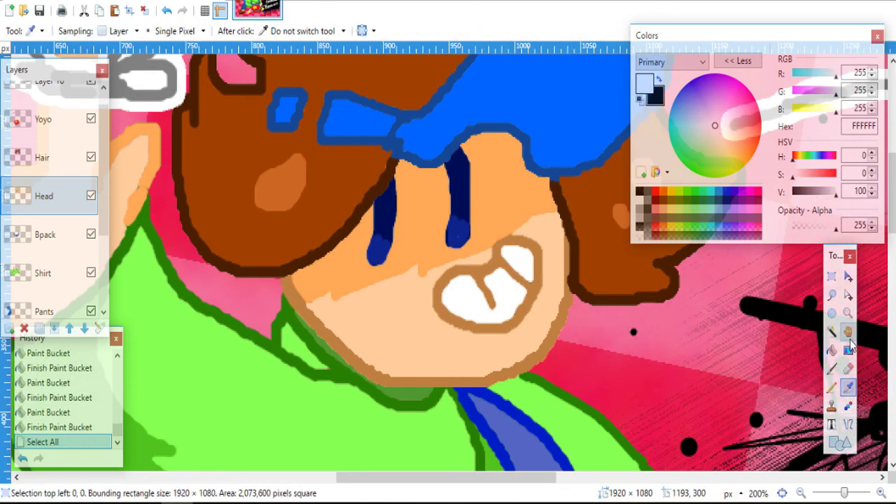
left_click(462, 203)
right_click(459, 229)
left_click(806, 192)
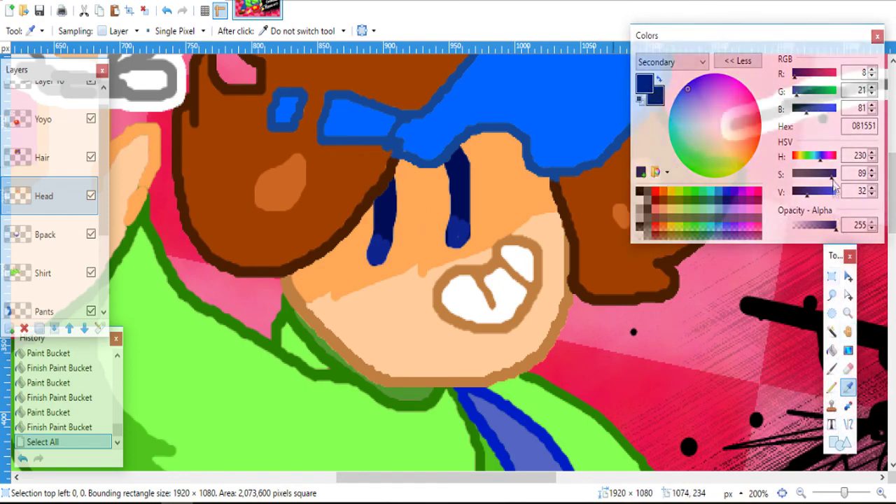
key("f")
right_click(461, 189)
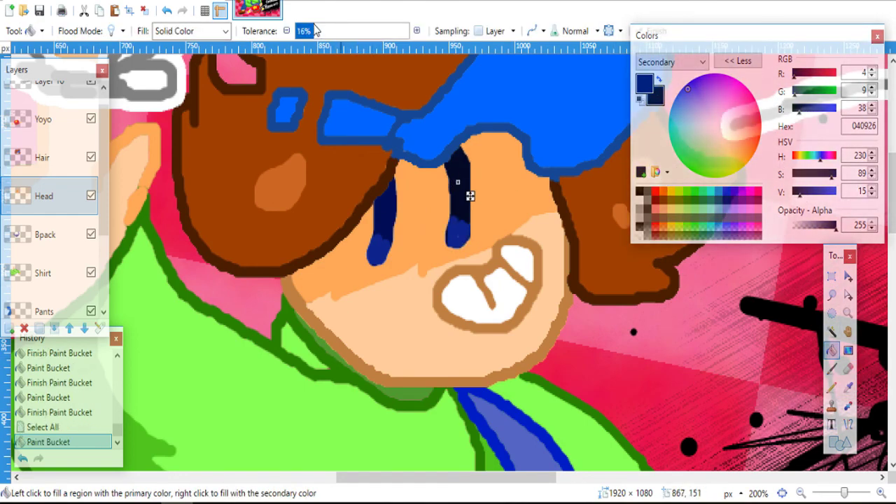
left_click(782, 492)
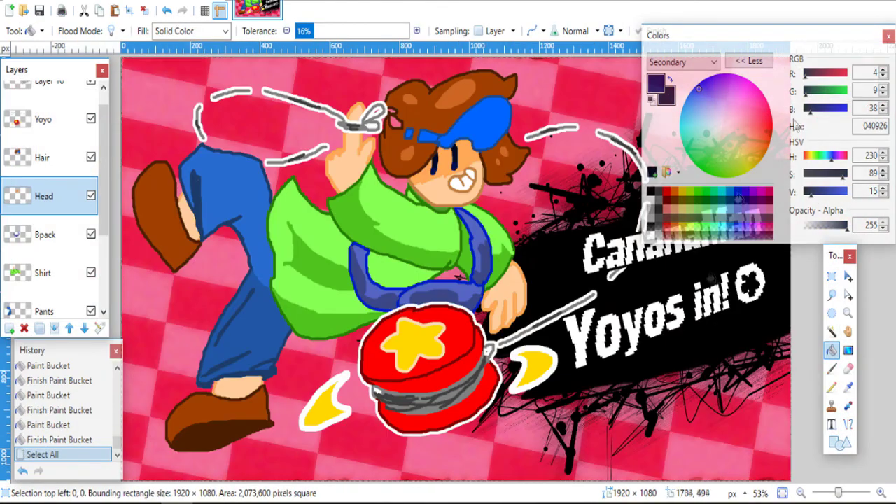
- Save the drawing as a new paint.net file named "Van template2"
left_click(738, 61)
left_click(11, 1)
left_click(61, 126)
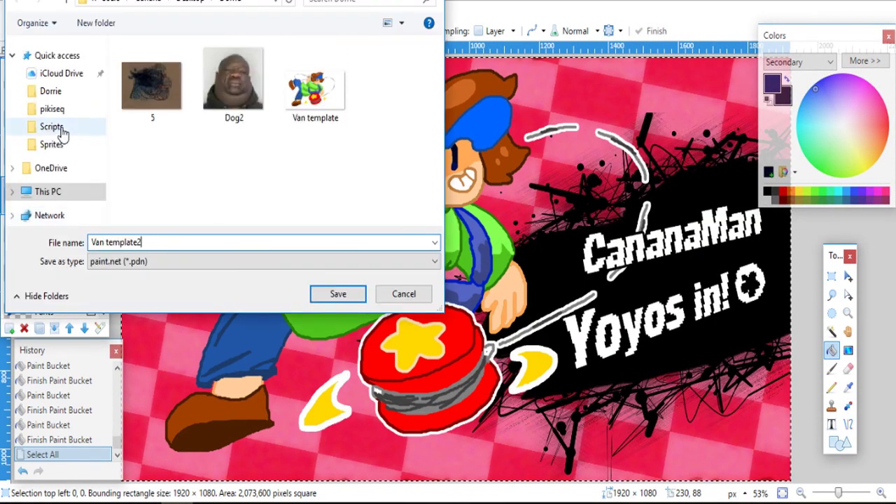